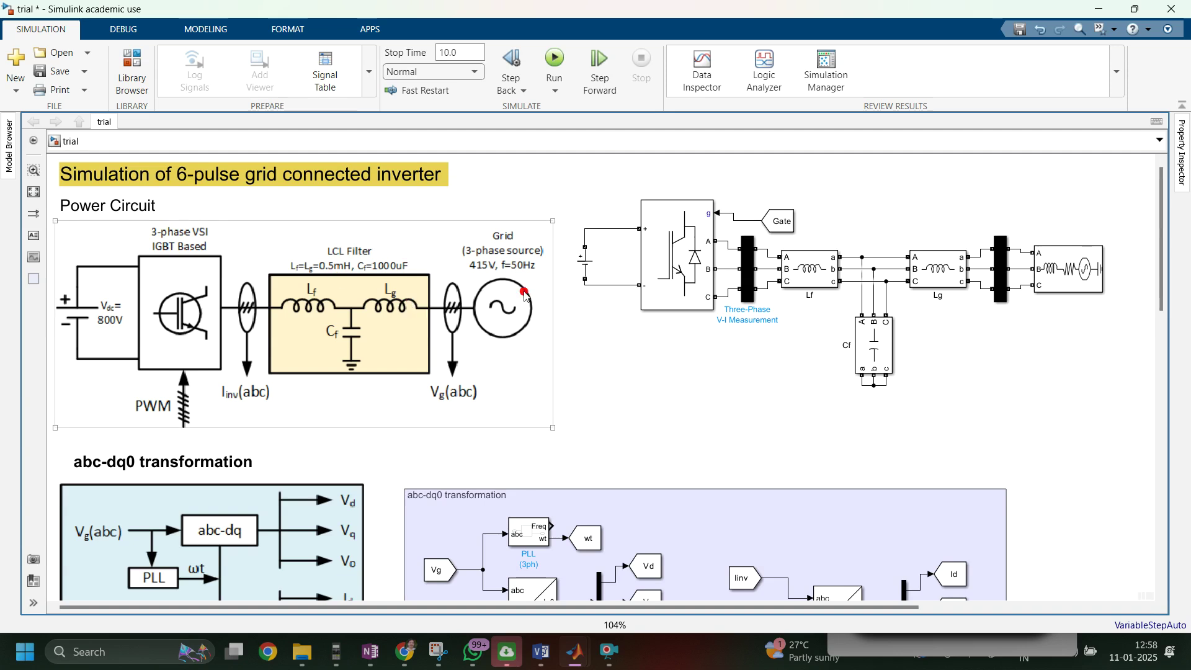
Step: Review the model's power circuit, abc-dq0 transformation, controller and PWM generation sections down to the active and reactive power diagram
drag(1161, 289, 1161, 353)
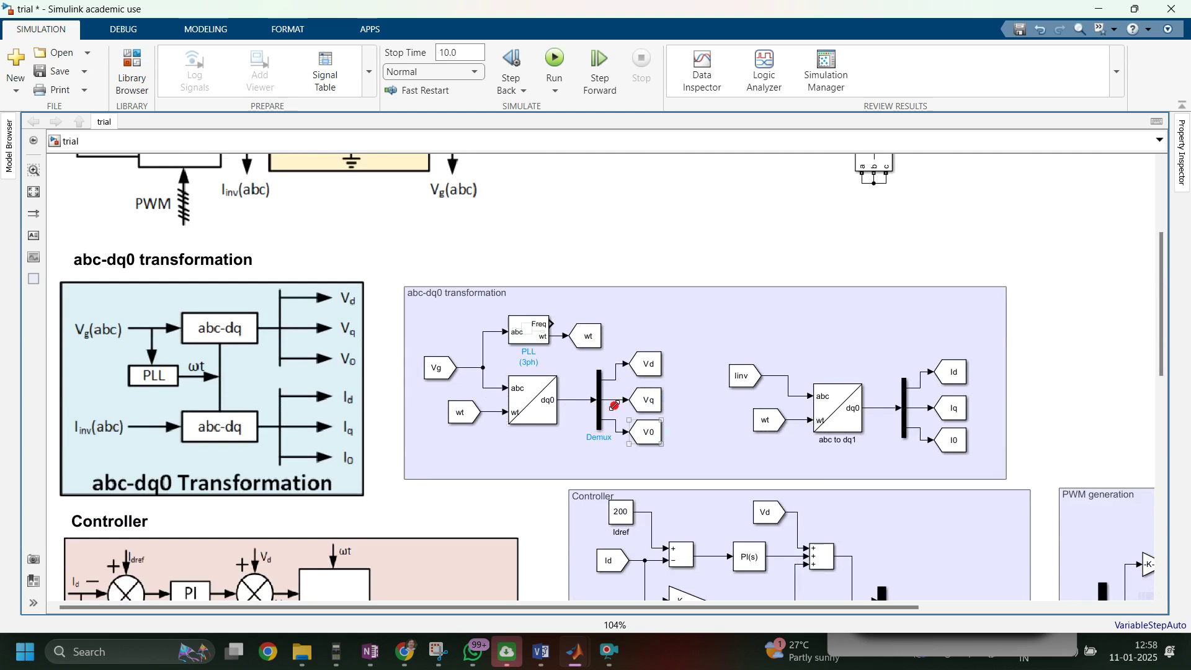
drag(1153, 321, 1188, 404)
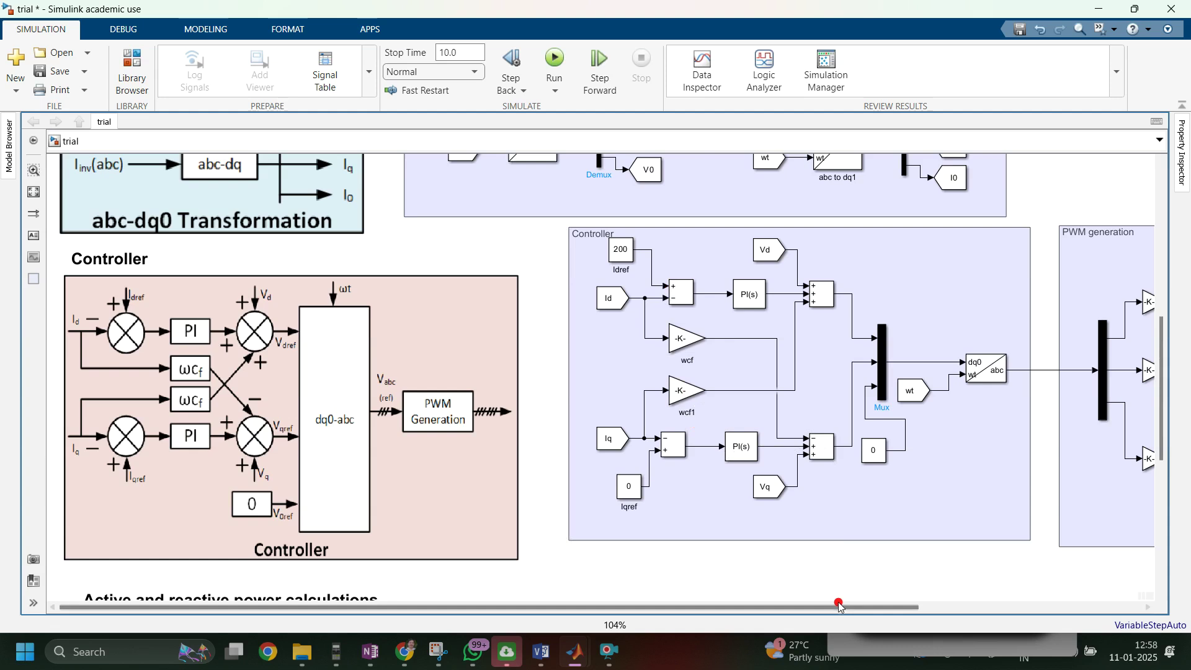
drag(843, 607, 1071, 598)
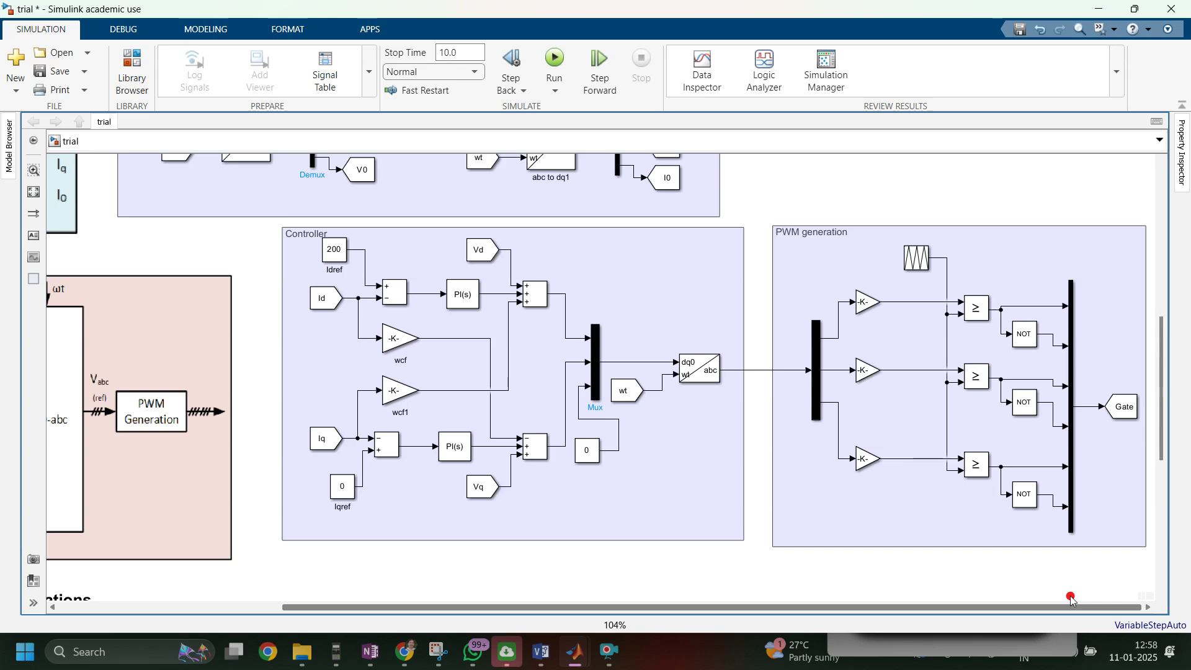
drag(1071, 599, 879, 616)
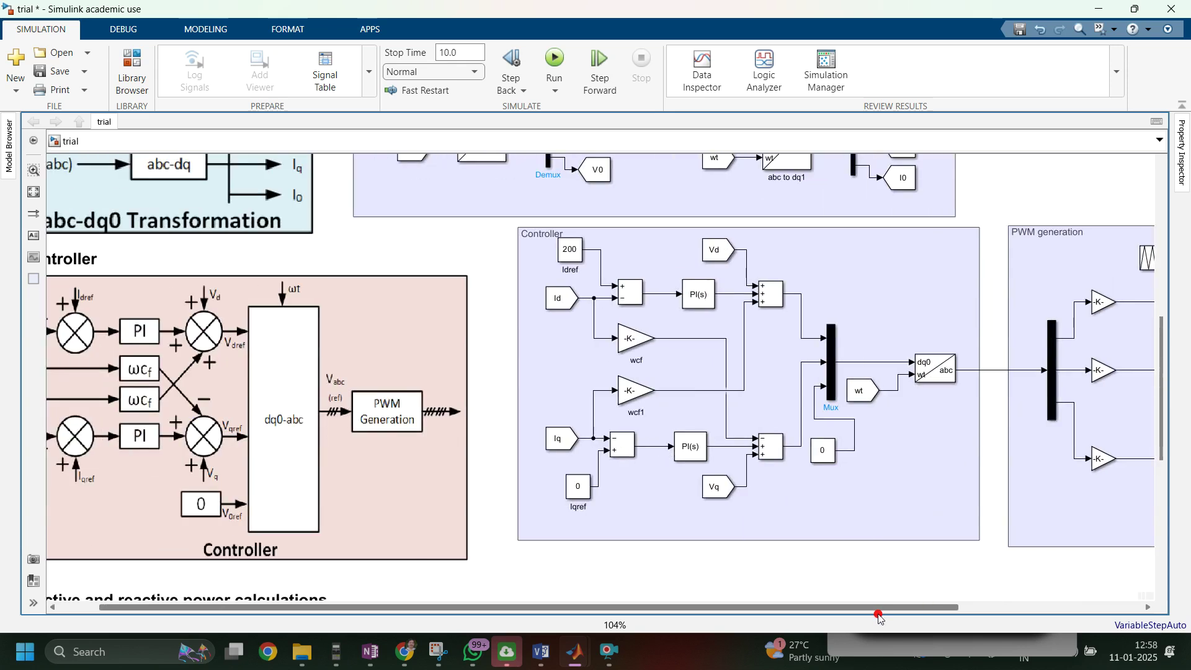
drag(1162, 449, 1172, 559)
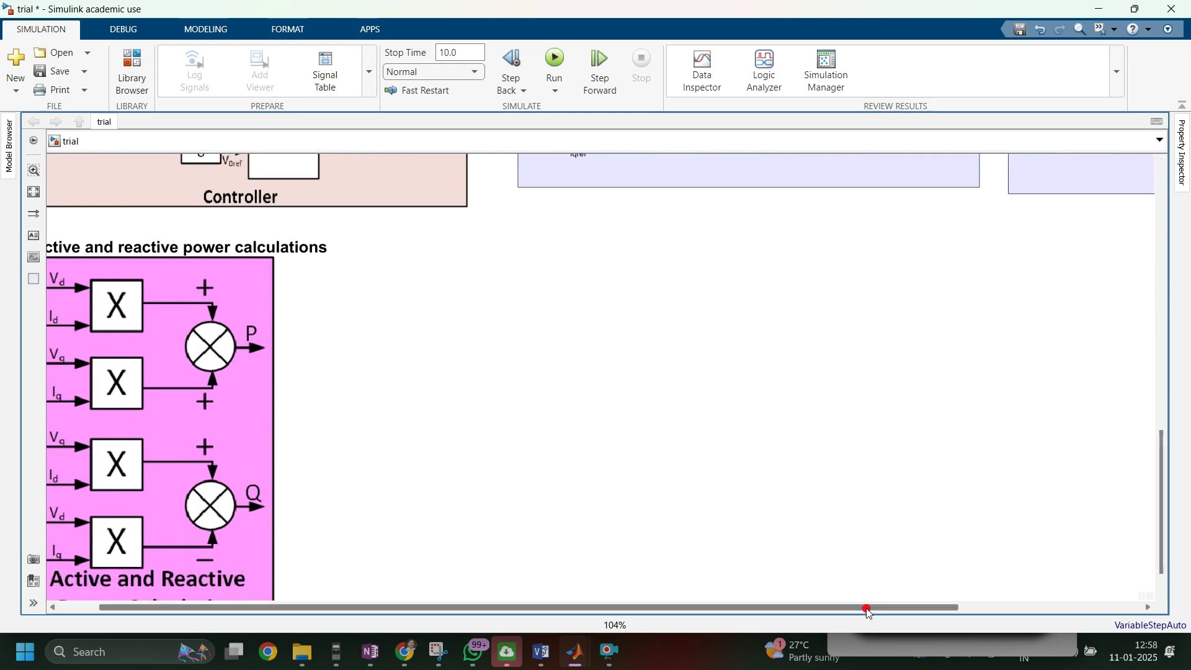
drag(869, 613, 784, 622)
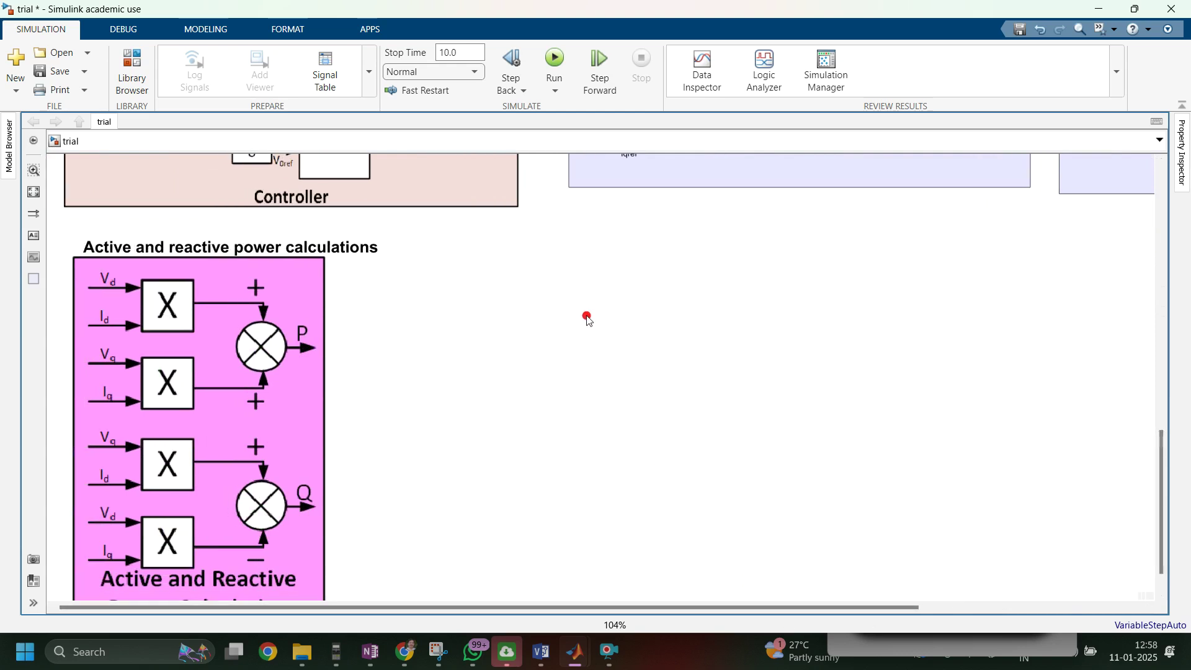
Step: Add a From block beside the active and reactive power diagram and set its Goto tag to Vd
double_click(461, 308)
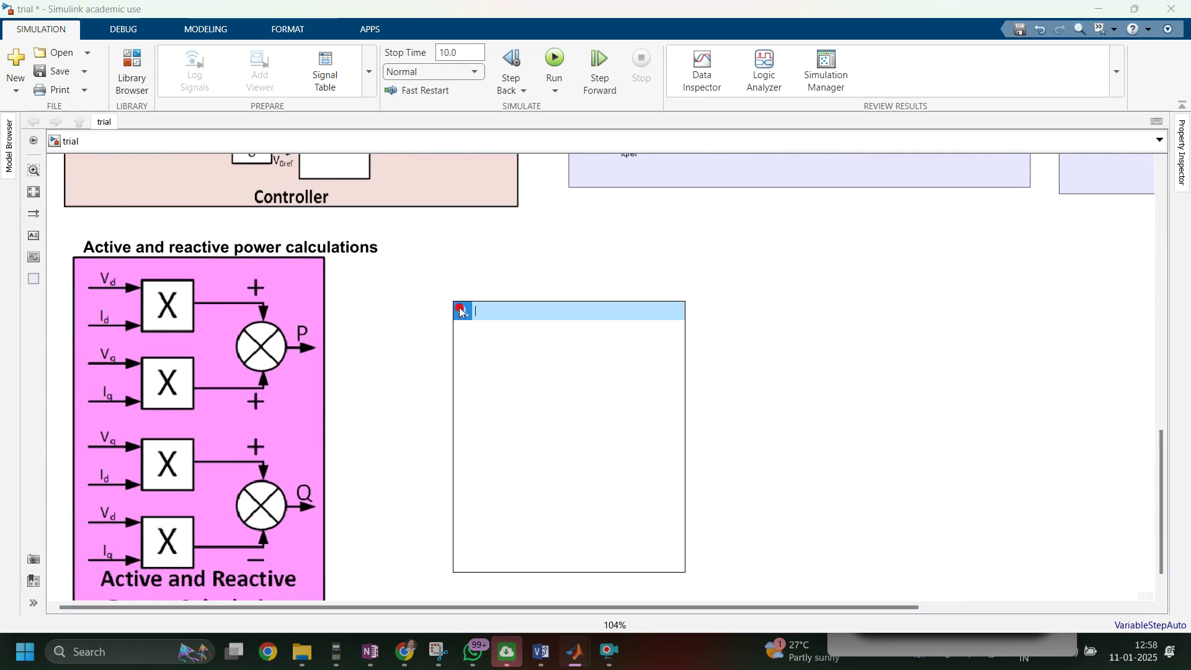
text(goto)
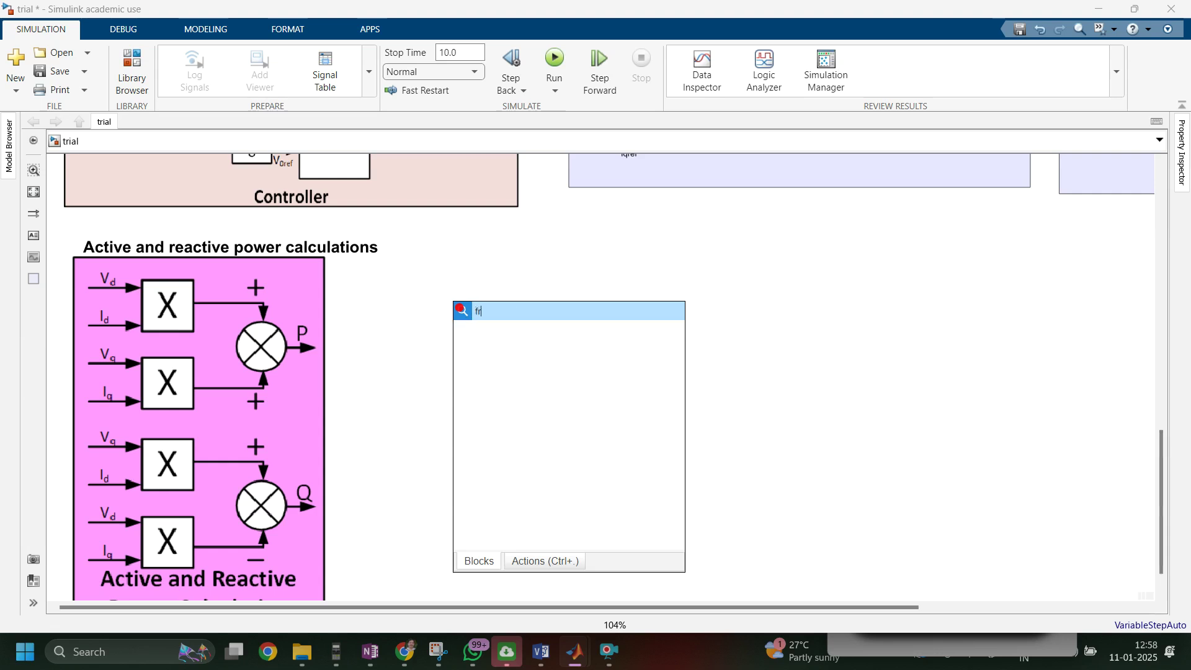
key(Return)
click(460, 312)
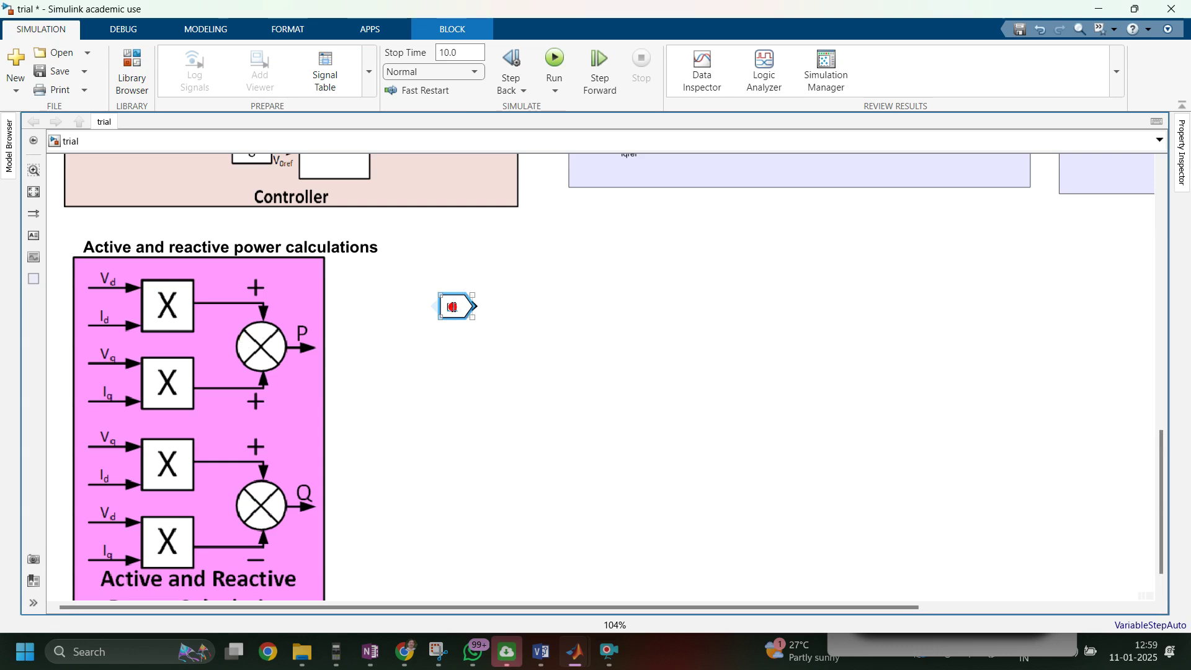
double_click(453, 307)
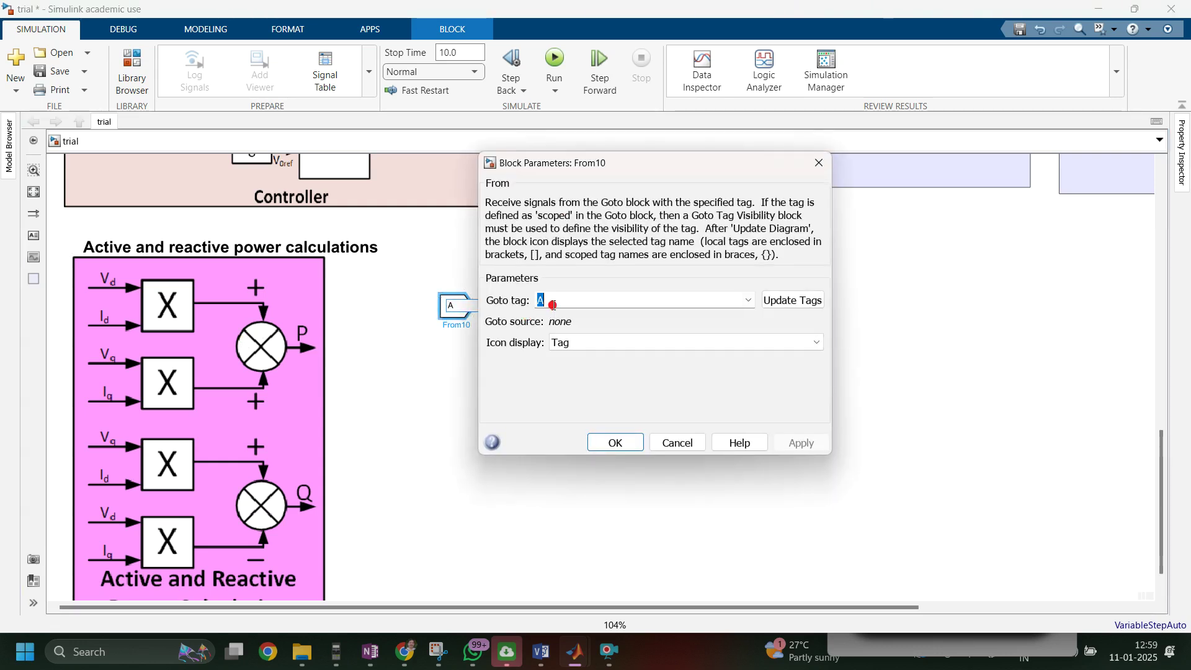
text(Vd)
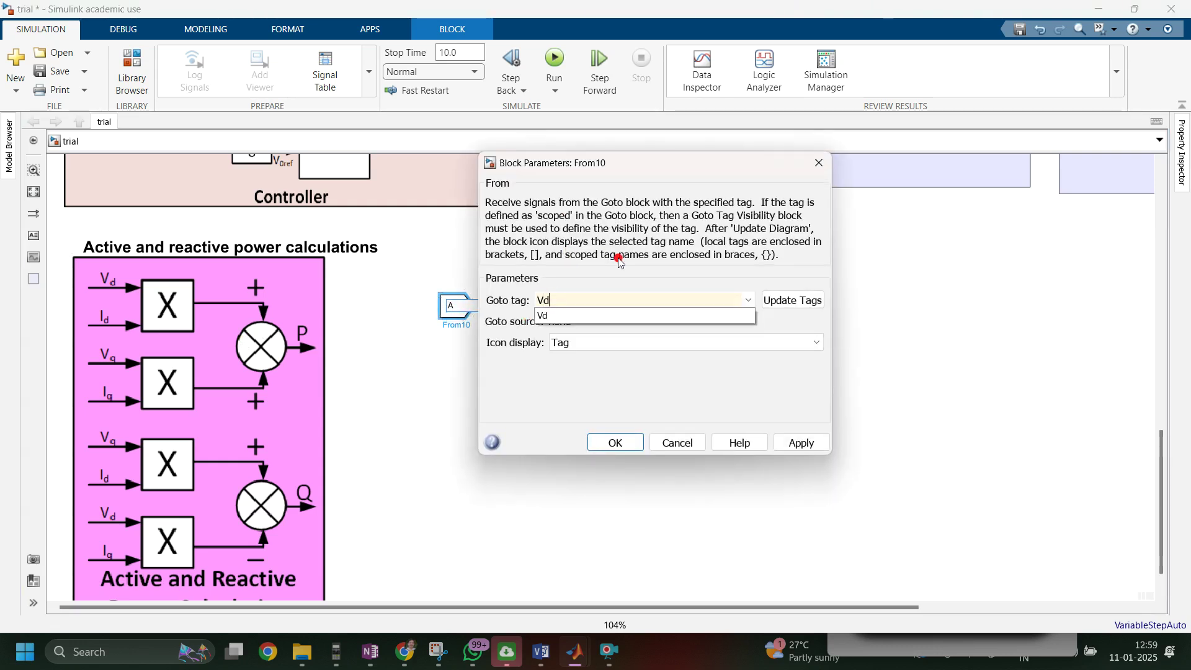
click(799, 444)
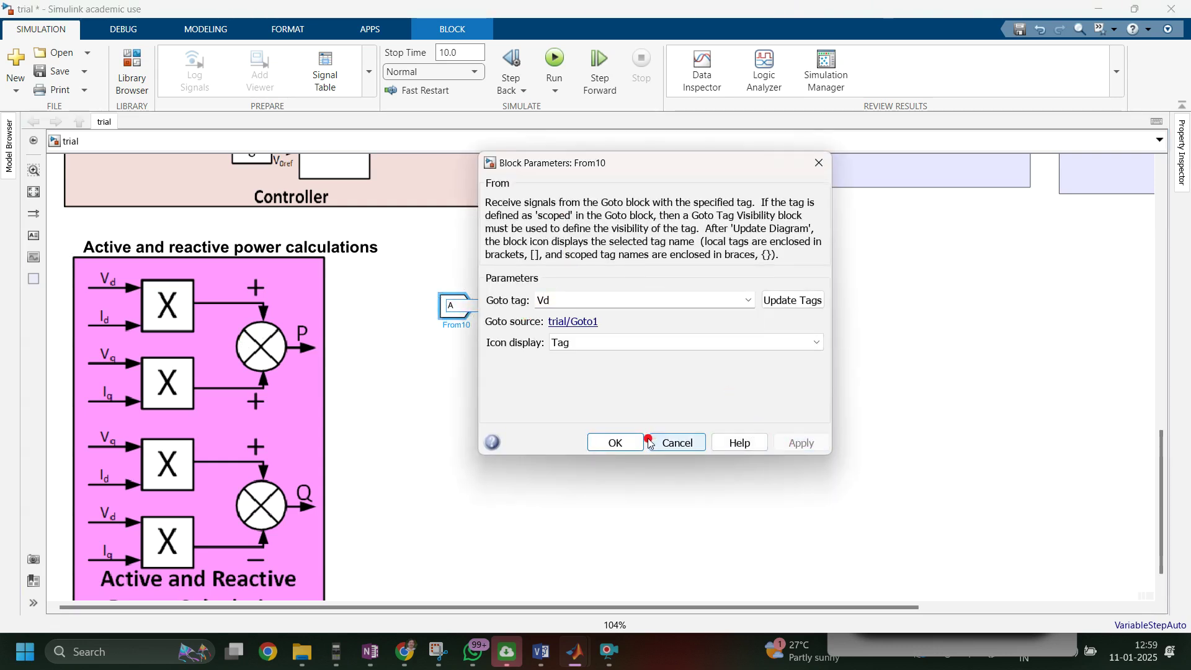
click(614, 442)
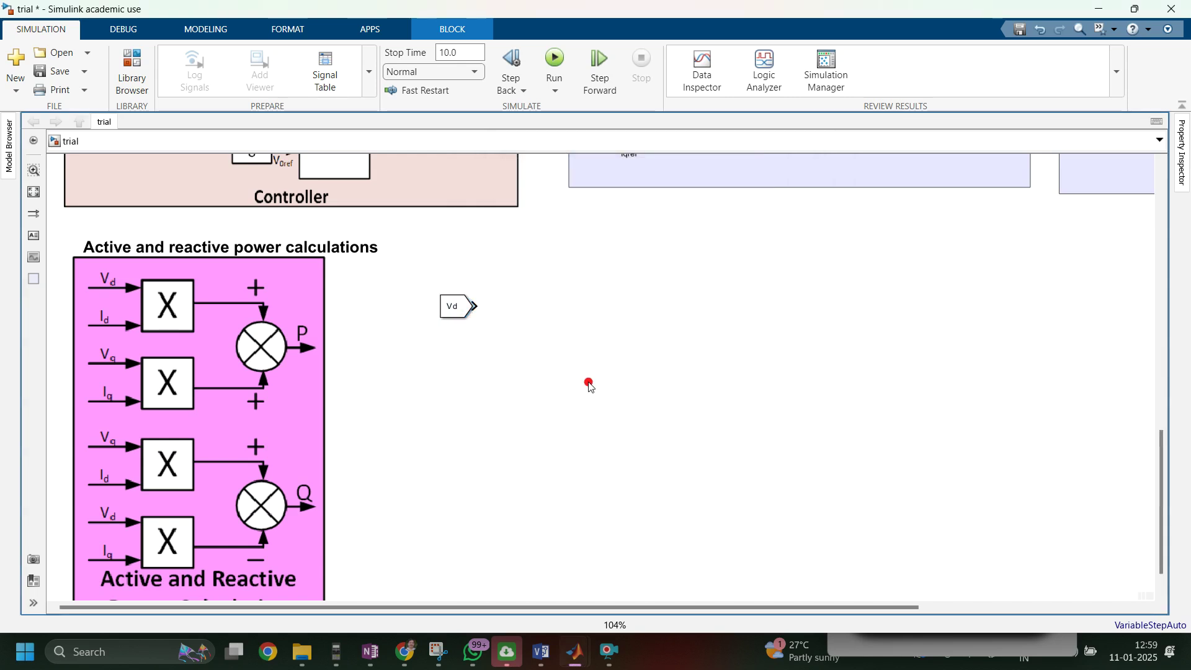
Step: Duplicate the Vd From block directly below it and set the copy's Goto tag to Id
drag(453, 307, 455, 355)
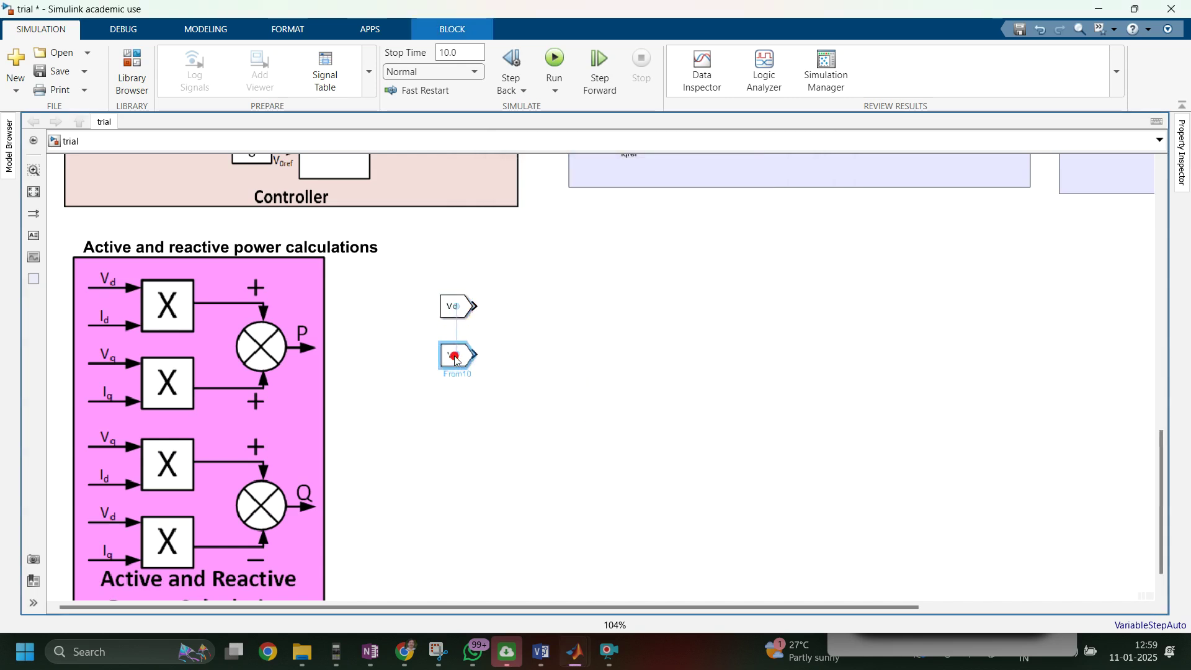
double_click(454, 355)
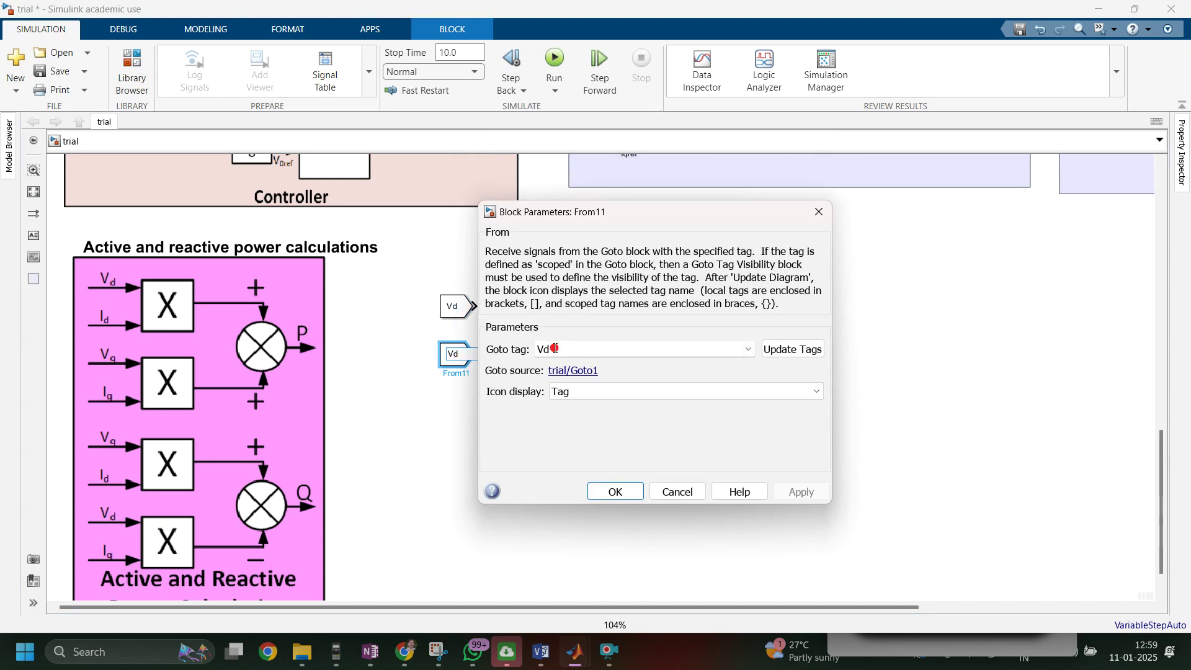
key(BackSpace)
text(Id)
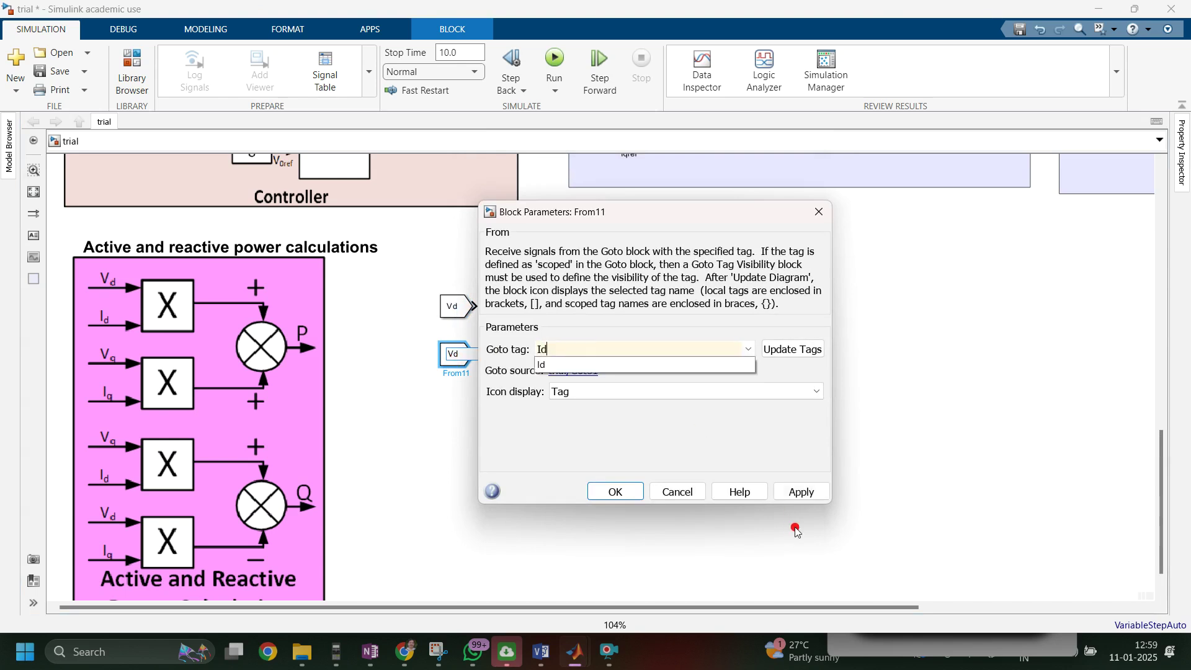
click(799, 492)
click(604, 496)
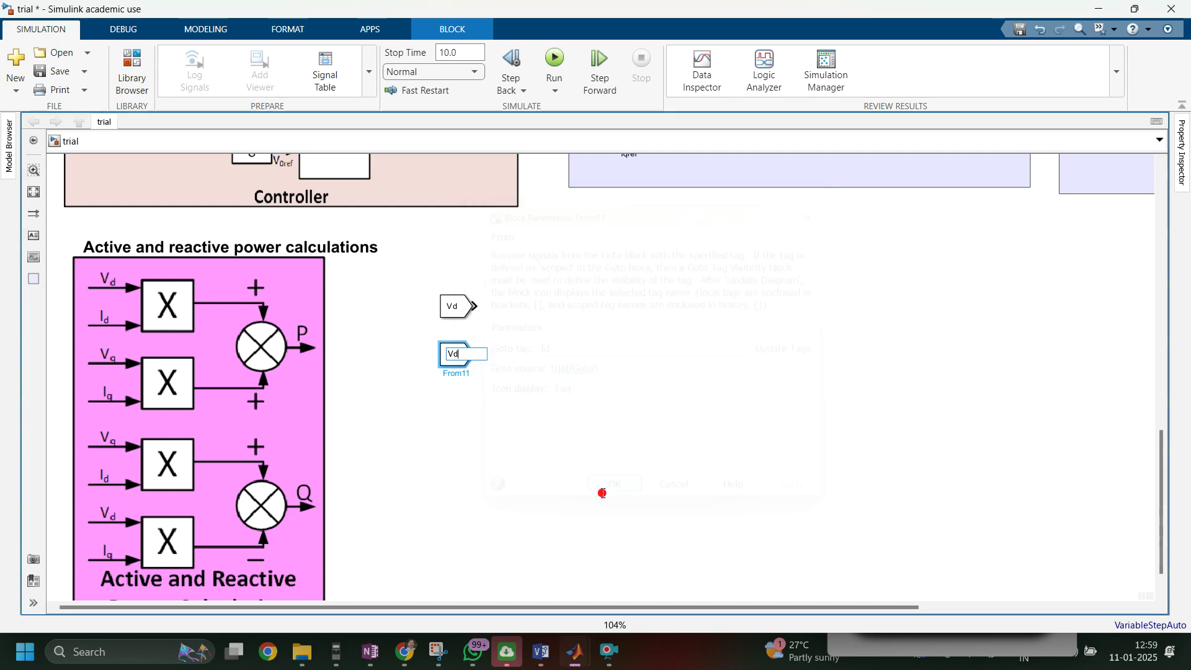
click(571, 390)
Step: Duplicate the Id From block below it and choose Iq as the copy's tag
drag(460, 363, 463, 418)
click(453, 411)
click(458, 410)
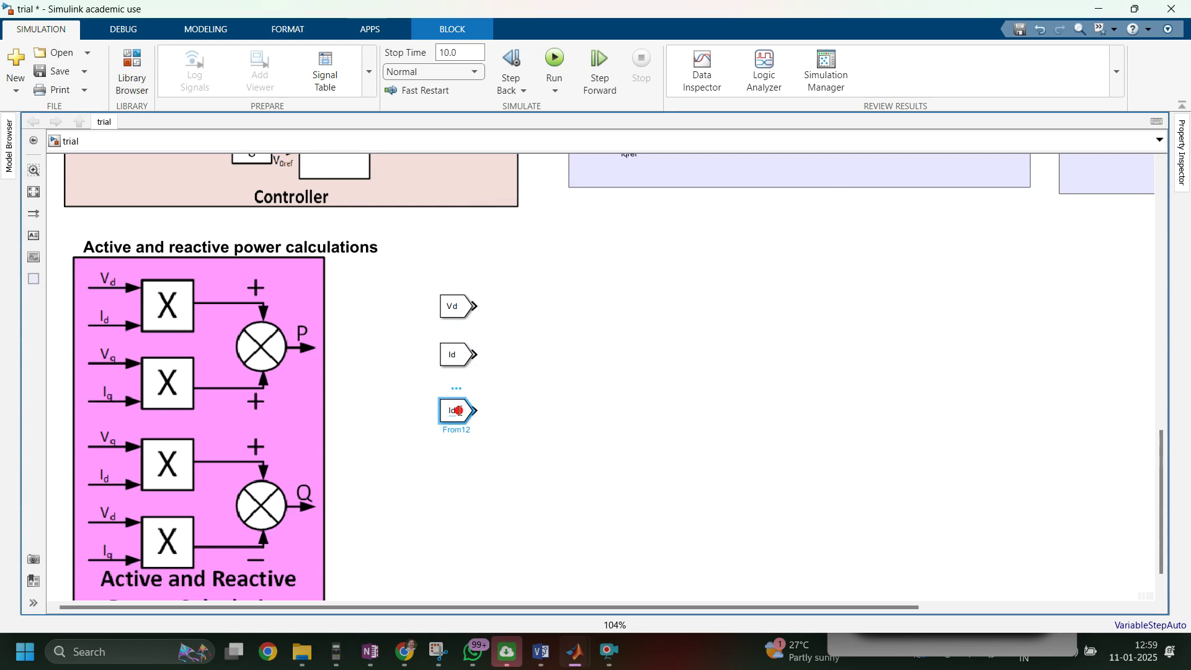
click(454, 411)
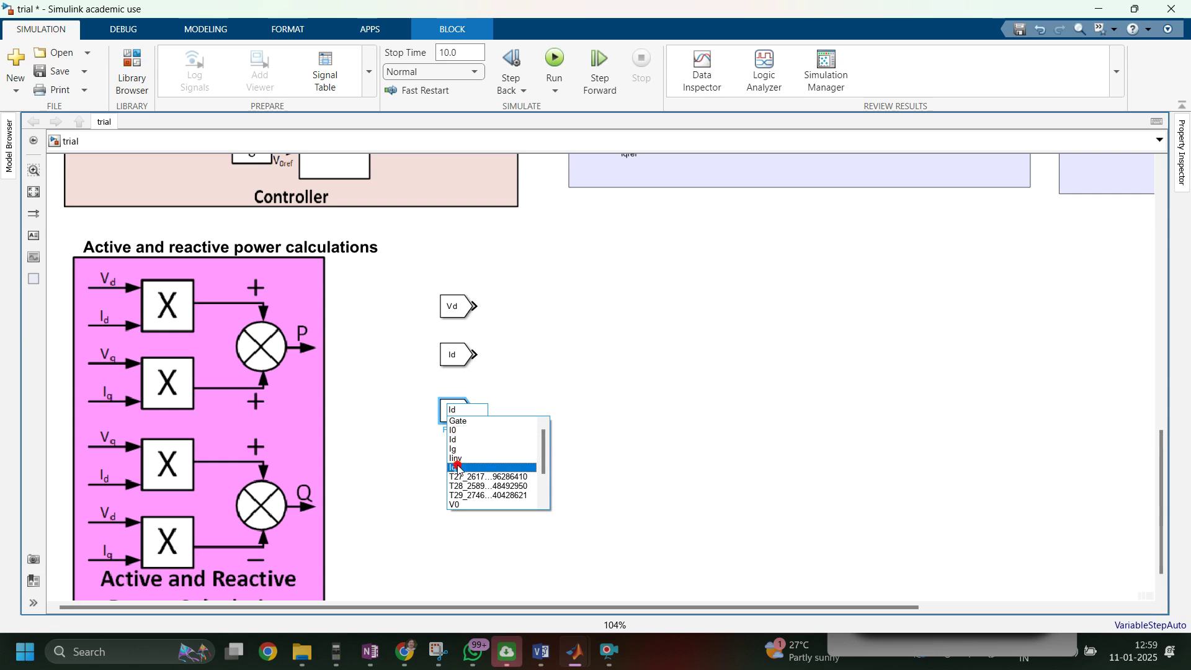
click(458, 467)
Step: Duplicate the Iq From block and set the upper of the two blocks to the Goto tag Vq
mouse_move(464, 416)
mouse_down()
mouse_move(469, 478)
mouse_move(468, 428)
mouse_up()
double_click(467, 427)
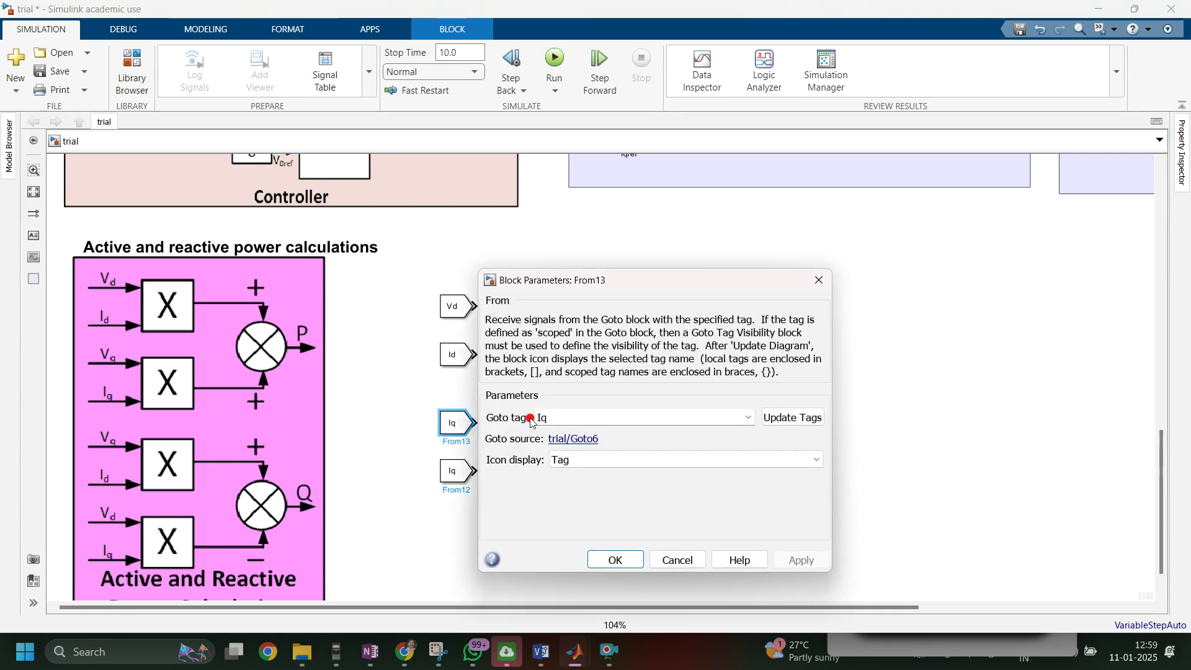
text(Vq)
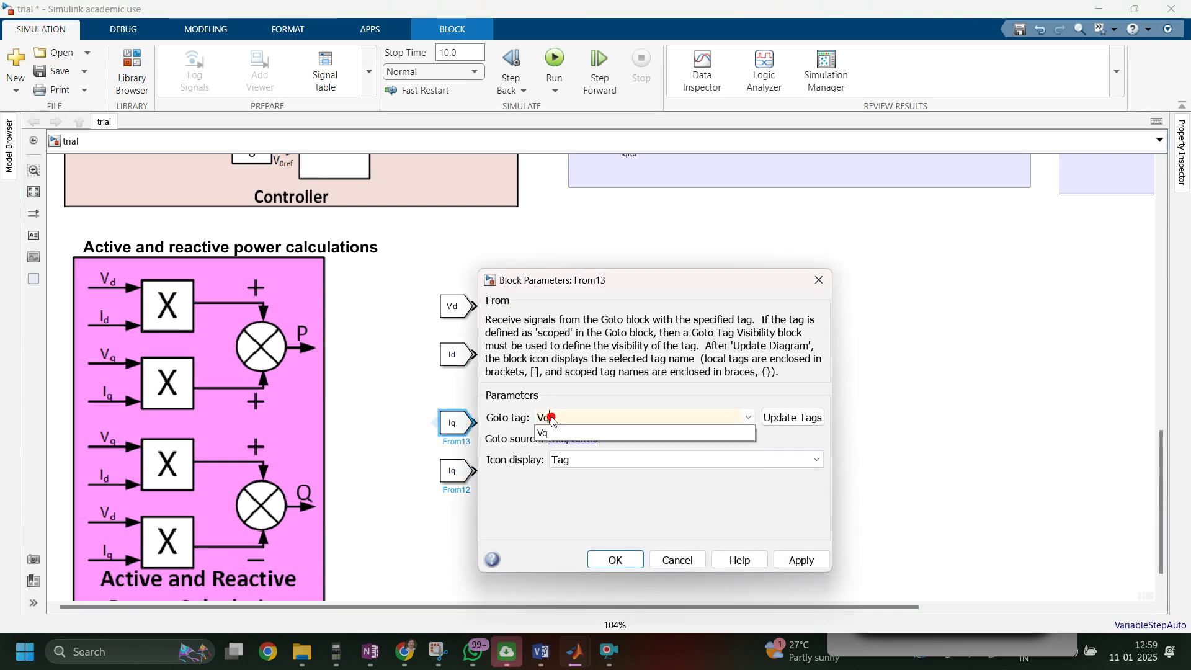
key(Return)
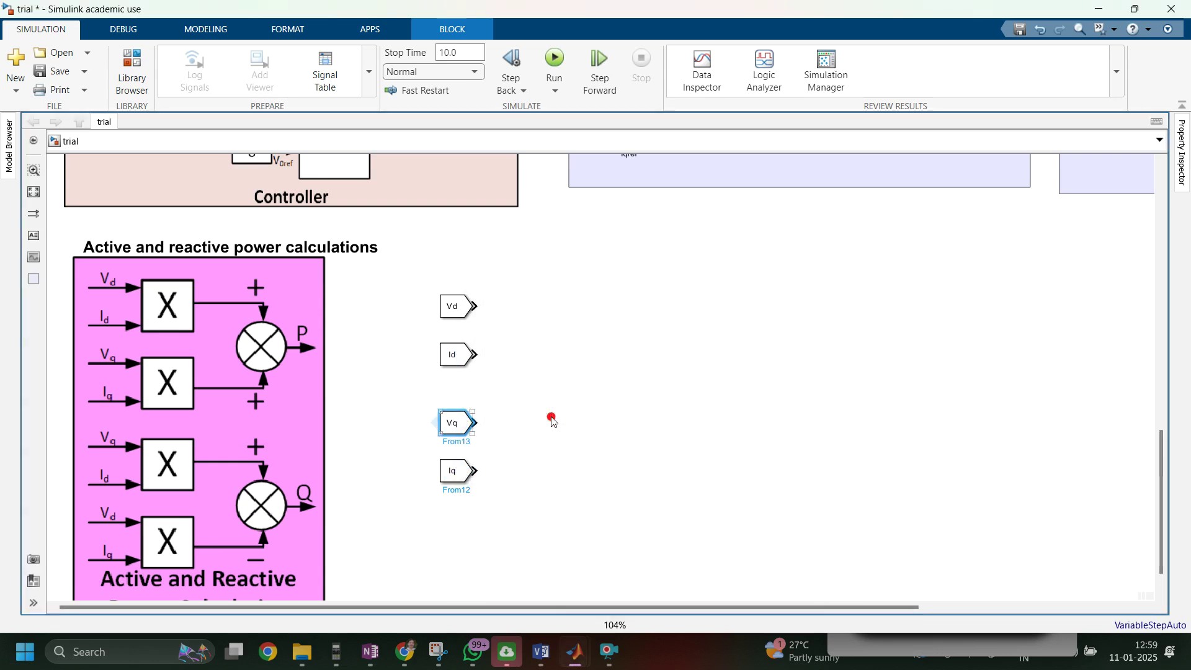
Step: Stack the Vd, Id, Vq and Iq From blocks closely in one evenly spaced, aligned column
drag(456, 427, 456, 419)
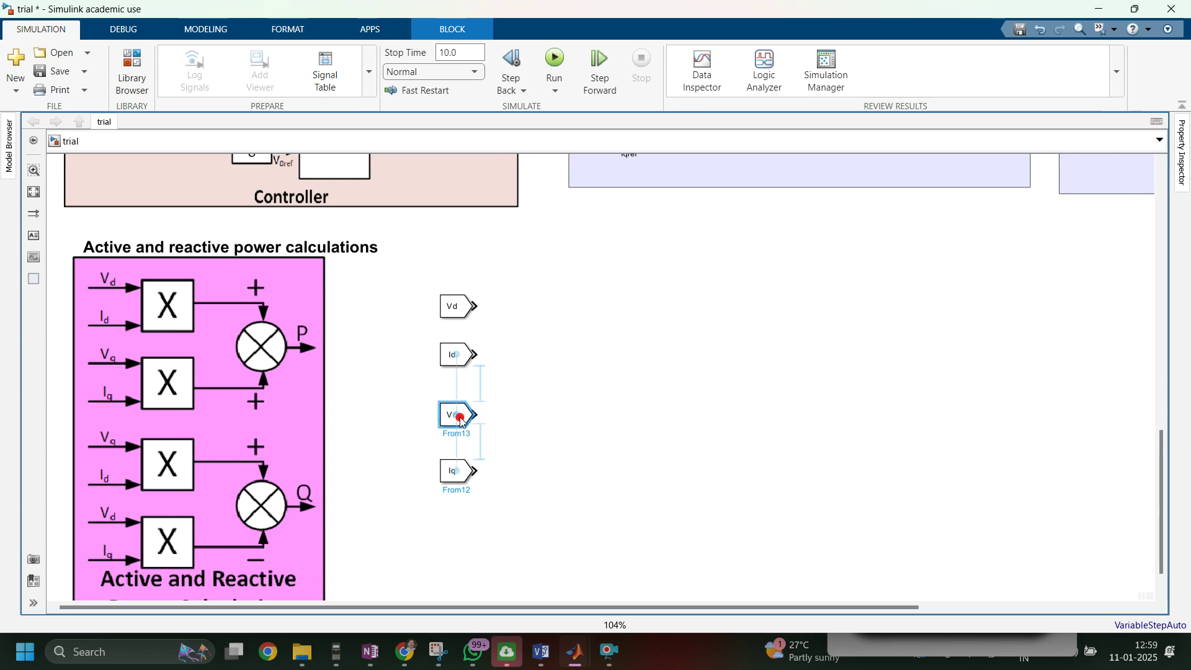
drag(460, 474, 460, 466)
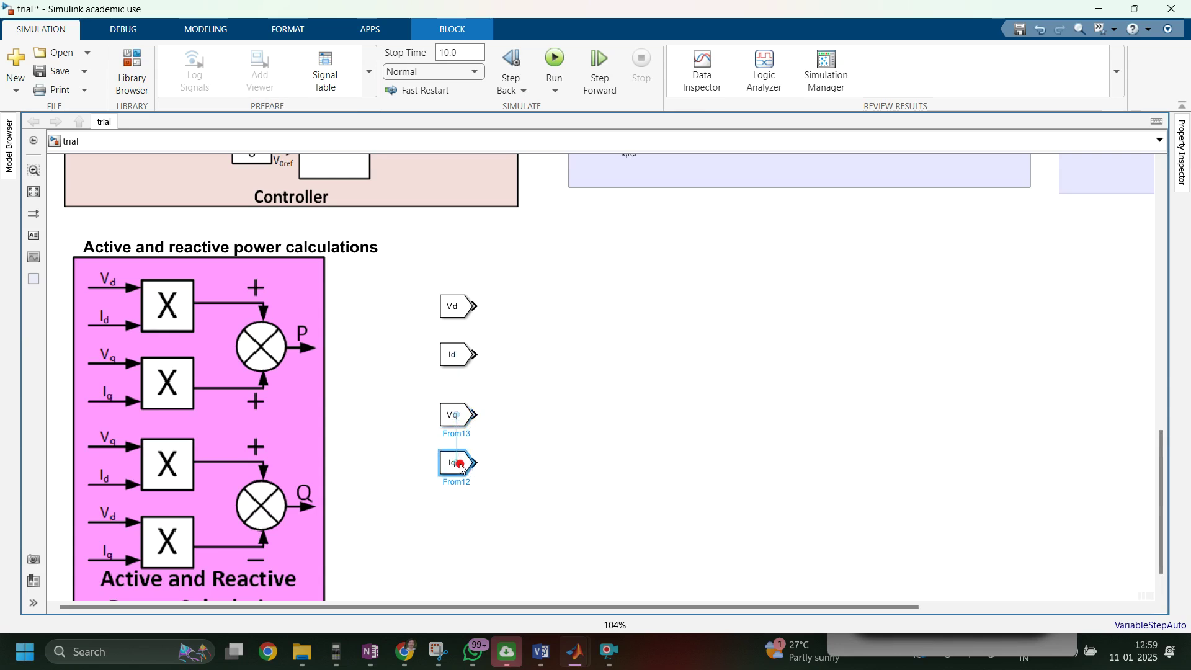
drag(459, 357, 464, 340)
drag(455, 412, 462, 371)
drag(458, 467, 462, 415)
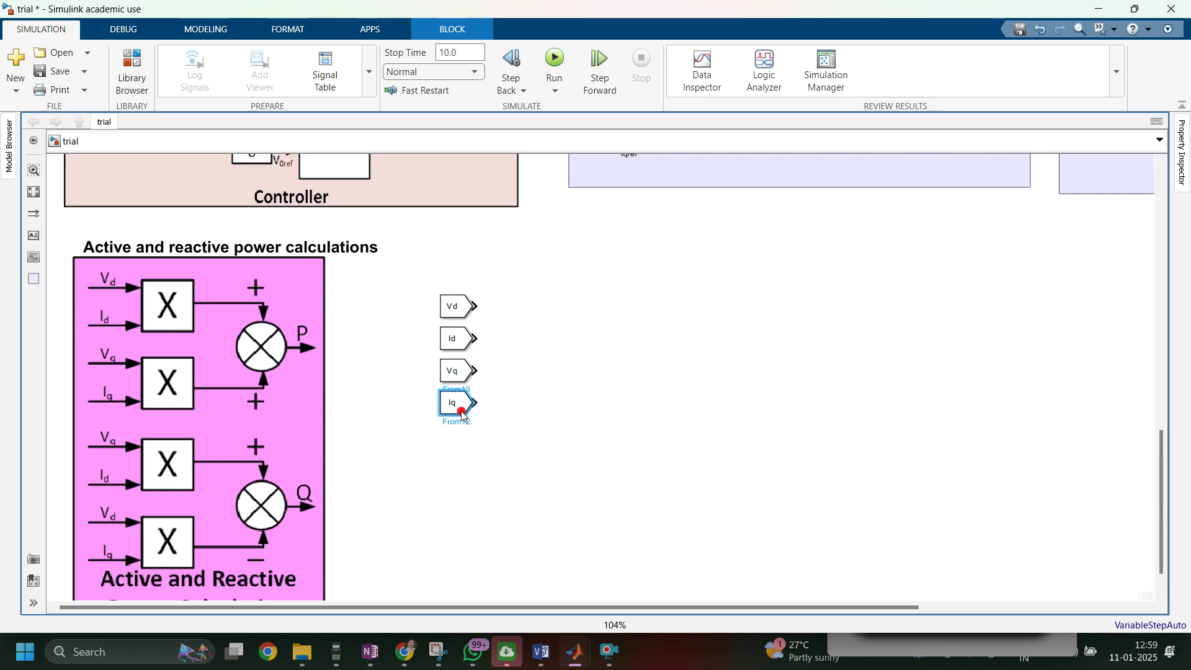
double_click(540, 345)
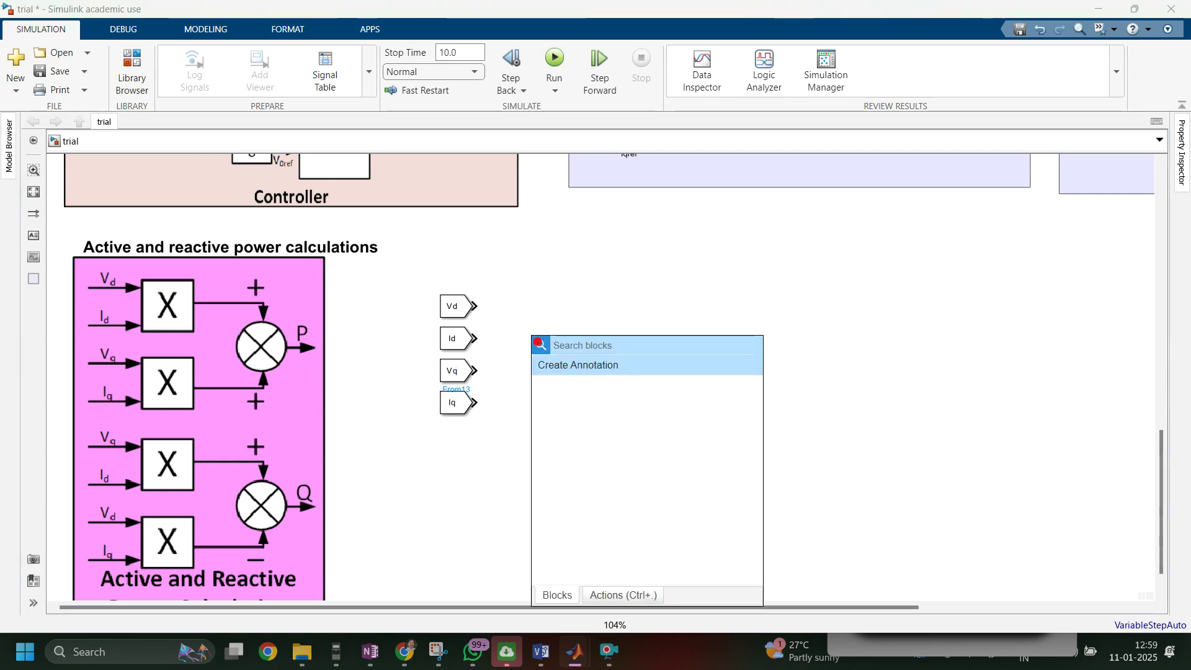
text(prdo)
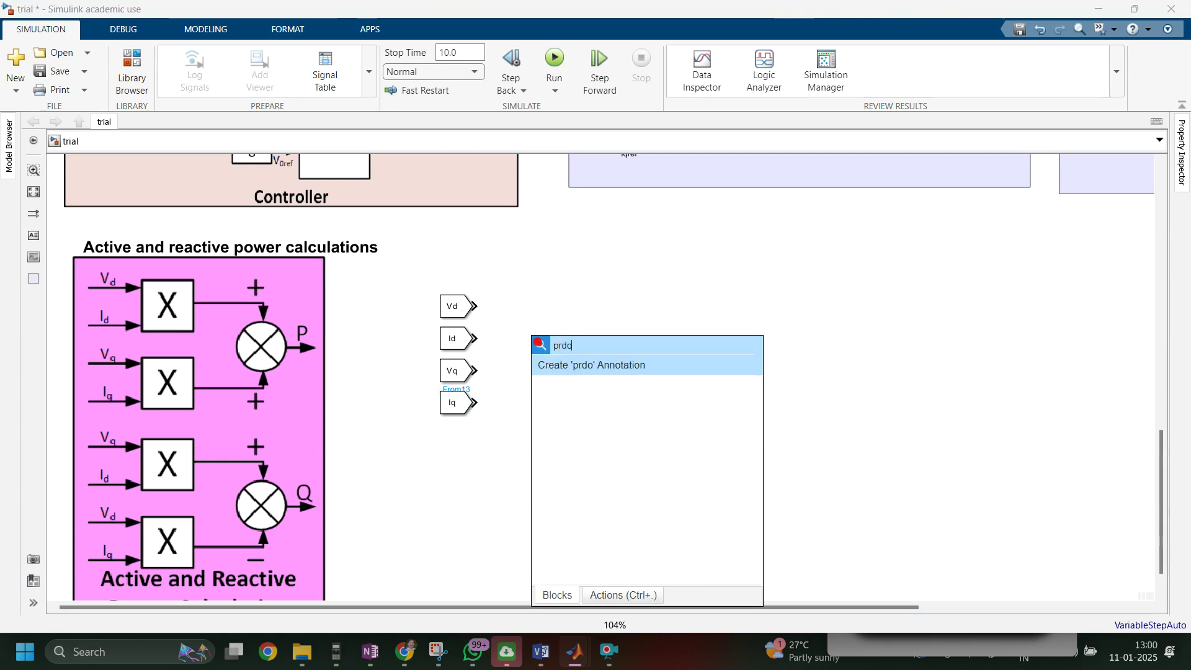
key(Return)
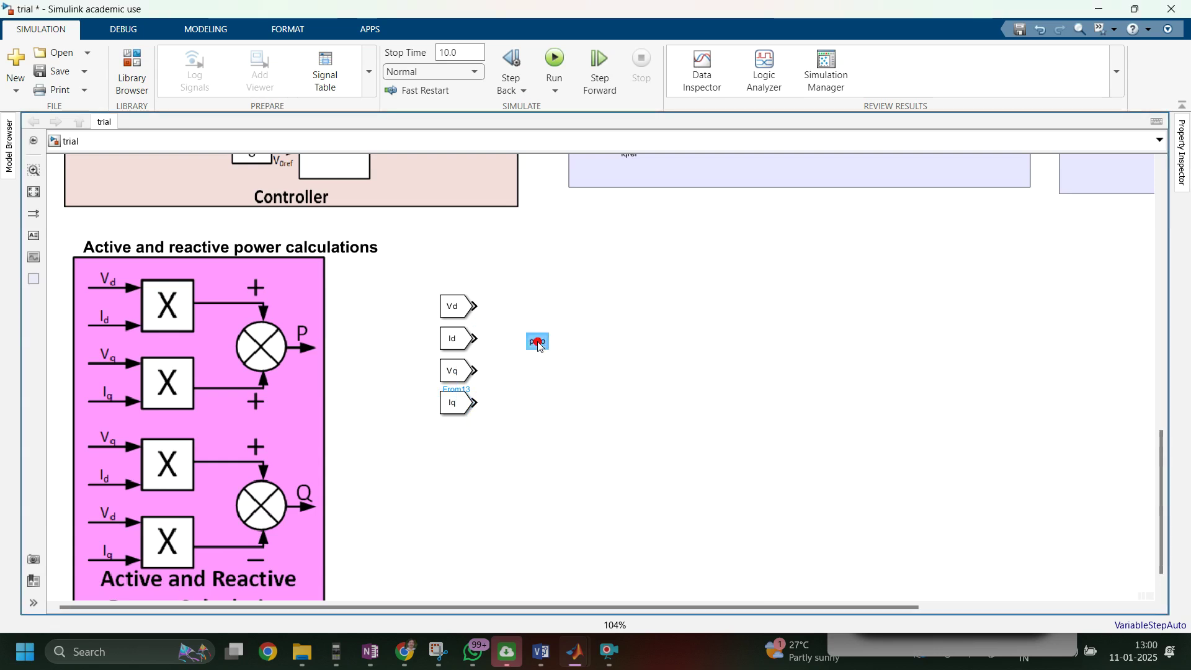
drag(521, 320, 579, 385)
key(Delete)
Step: Add two Product blocks beside the From blocks, wiring Vd and Id into the upper one and Vq and Iq into the lower one
double_click(583, 389)
text(prod)
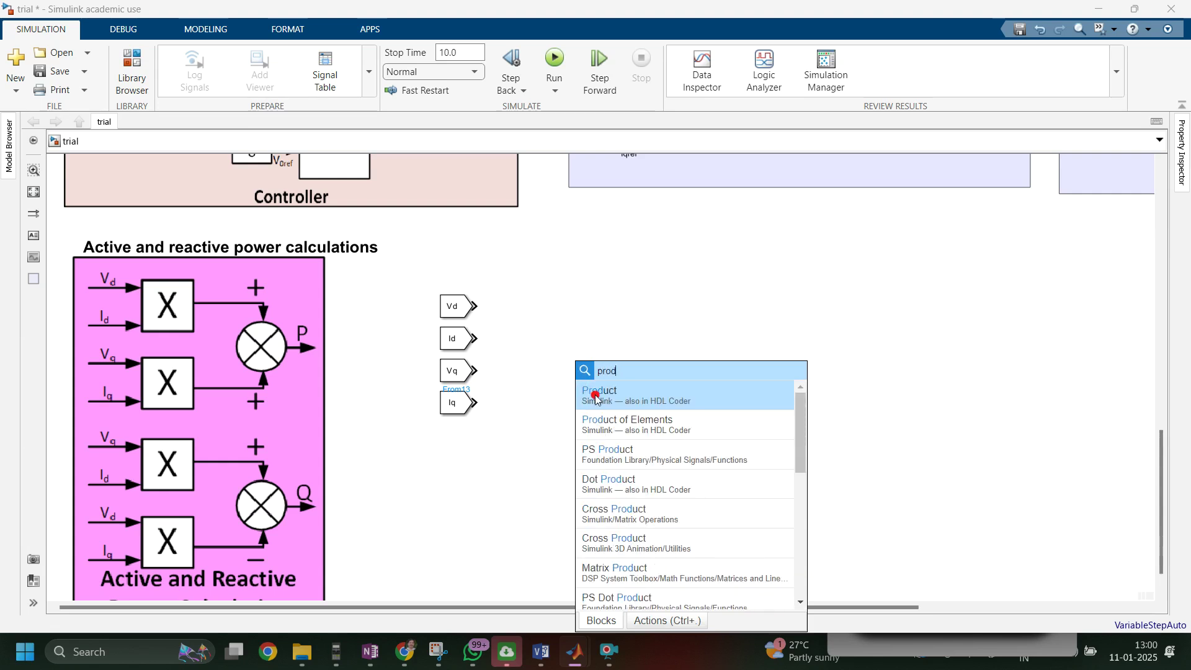
click(595, 397)
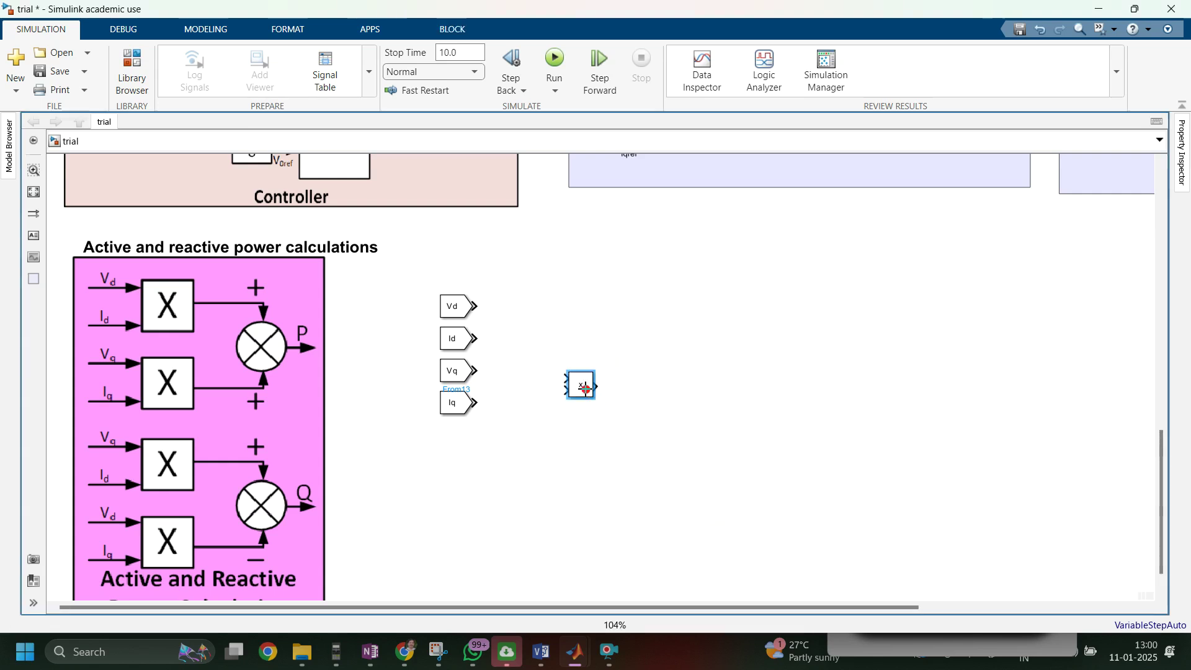
drag(585, 391, 537, 331)
mouse_move(479, 307)
mouse_down()
mouse_move(521, 317)
mouse_move(492, 329)
mouse_move(532, 329)
mouse_move(532, 385)
mouse_move(514, 378)
mouse_move(518, 391)
mouse_up()
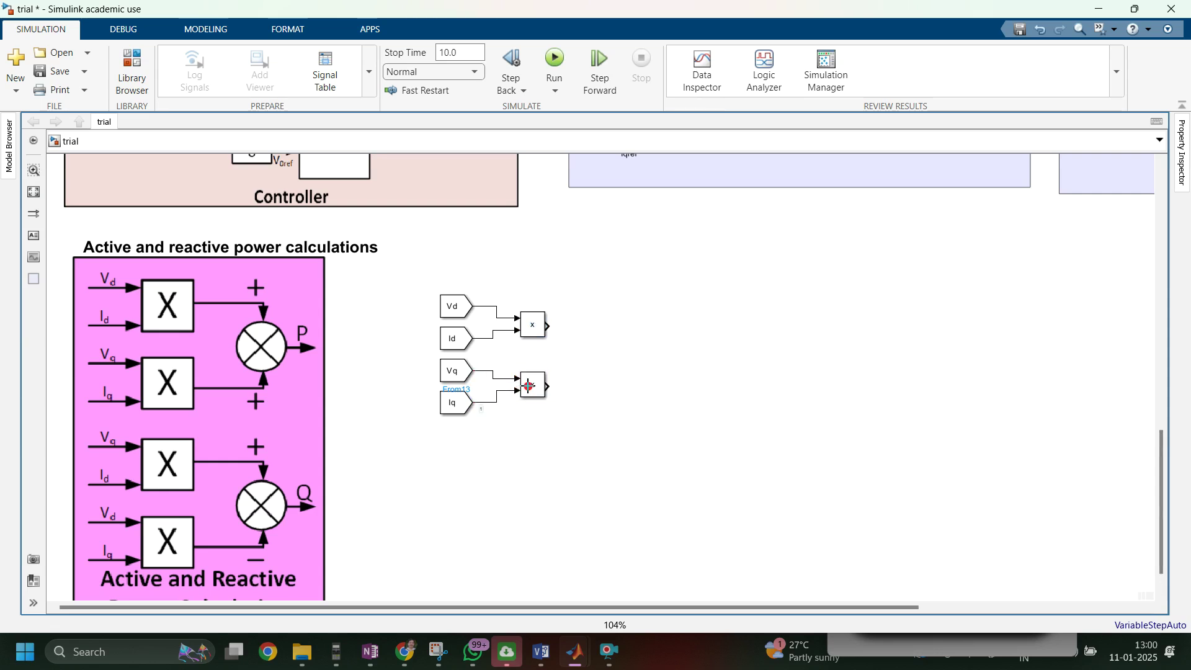
Step: Add an Add block after the two Product blocks and connect both product outputs to its inputs
double_click(614, 349)
text(add)
key(Return)
drag(614, 349, 596, 362)
drag(552, 330, 580, 363)
Step: Place a Goto block beside the Add block, aligned with its output
click(639, 357)
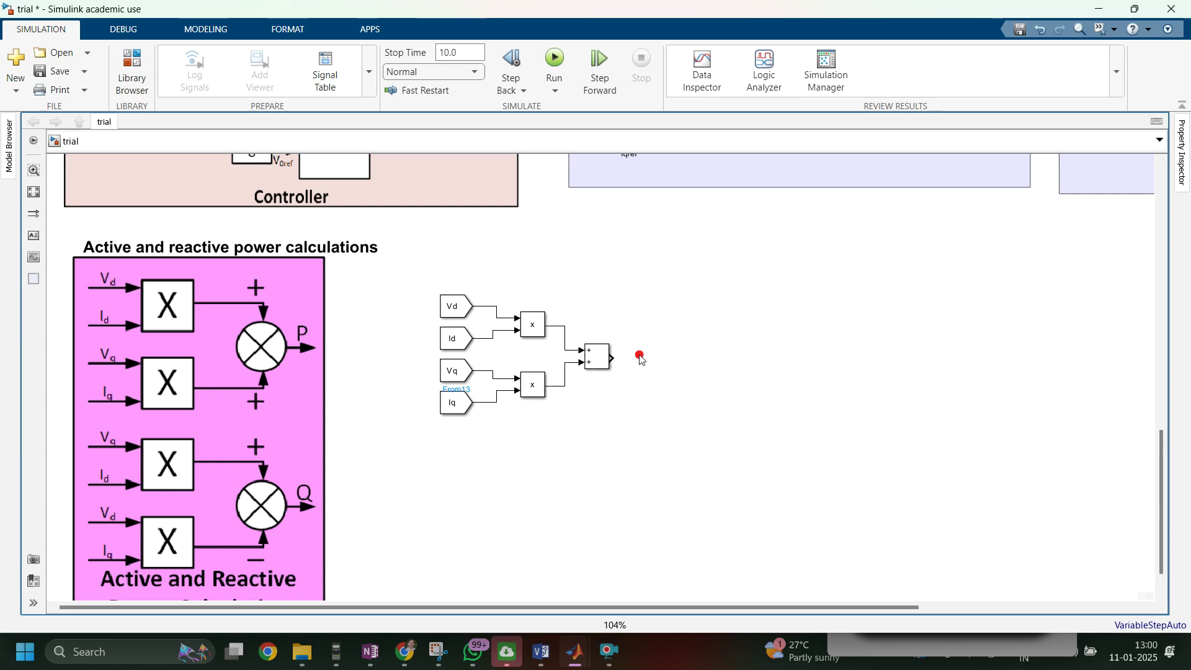
double_click(640, 358)
text(gr)
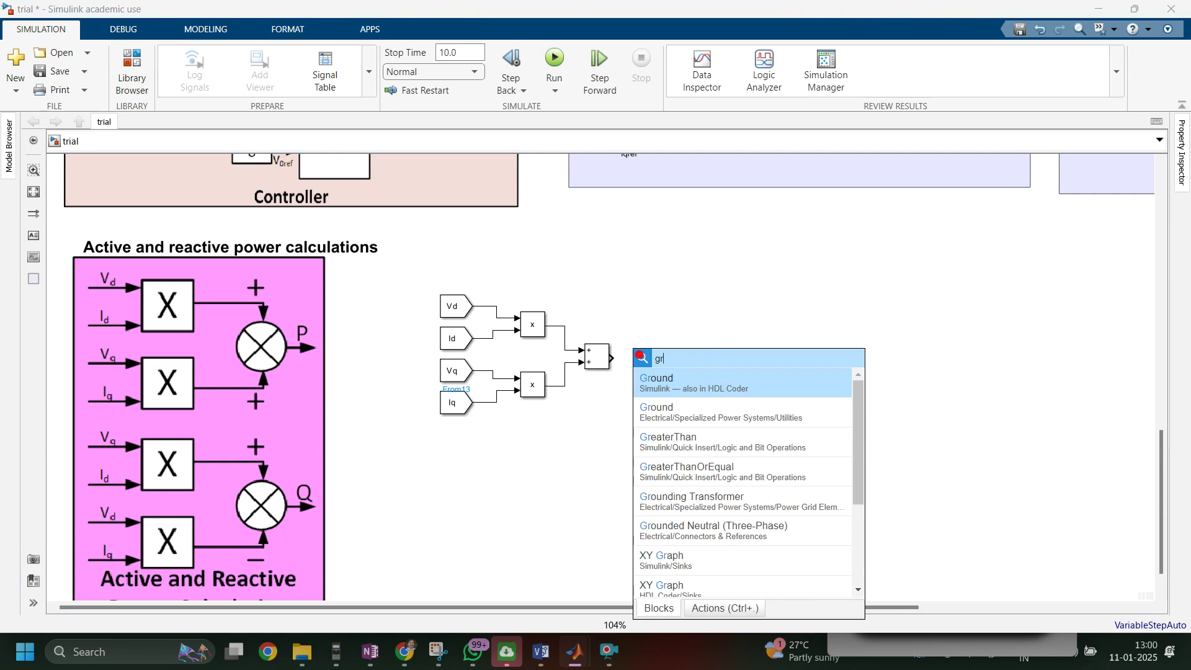
text(oto)
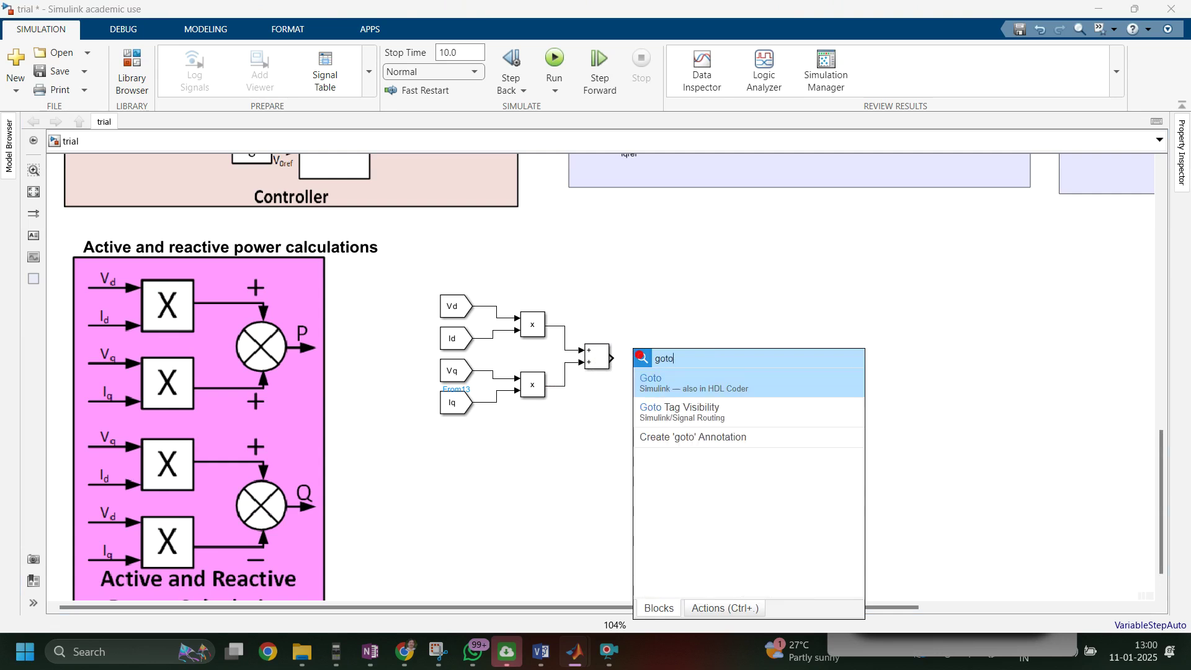
key(Return)
drag(641, 355, 649, 368)
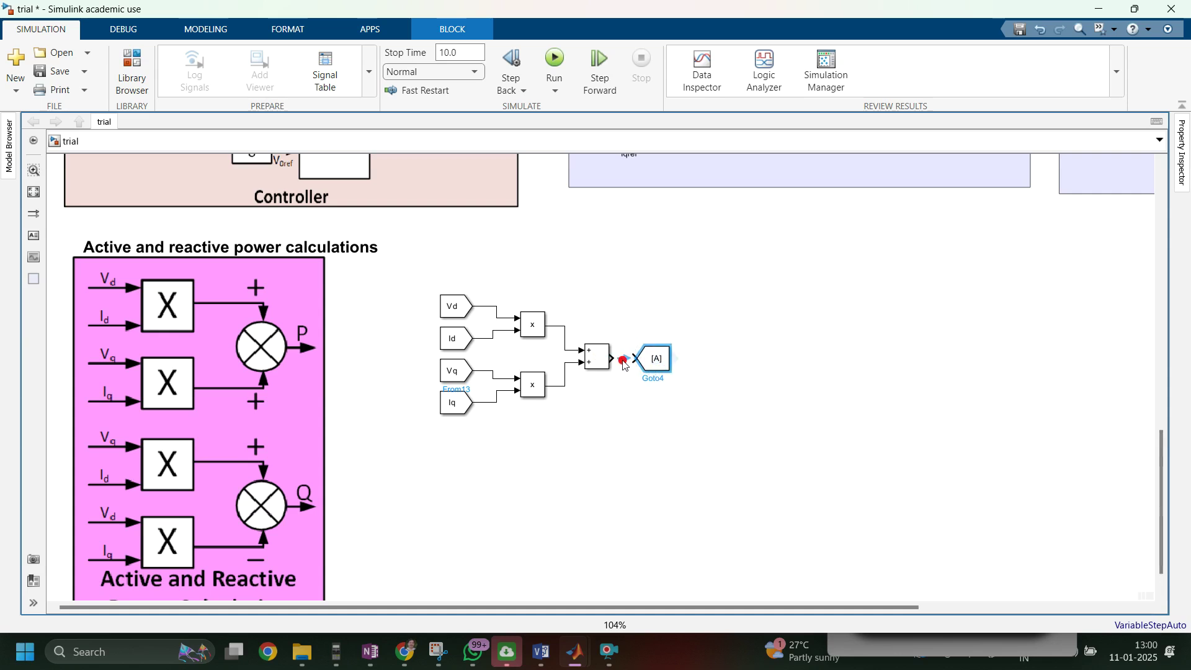
Step: Set the tag of the Goto block after the Add block to P with global visibility
click(653, 363)
double_click(656, 361)
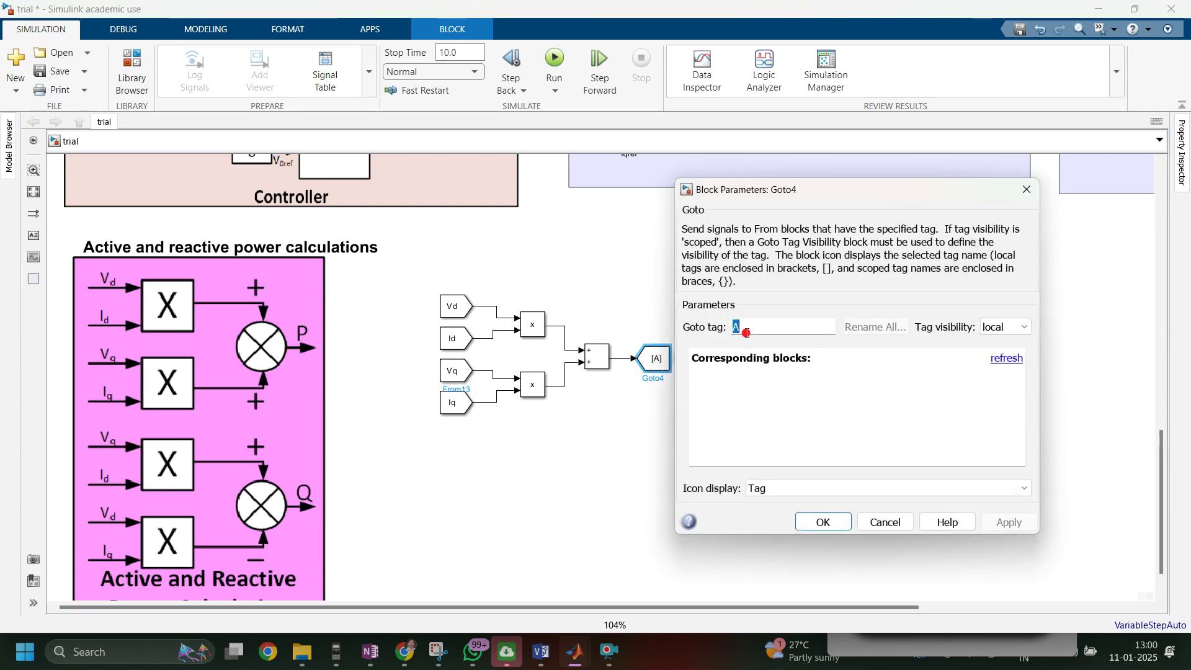
text(P)
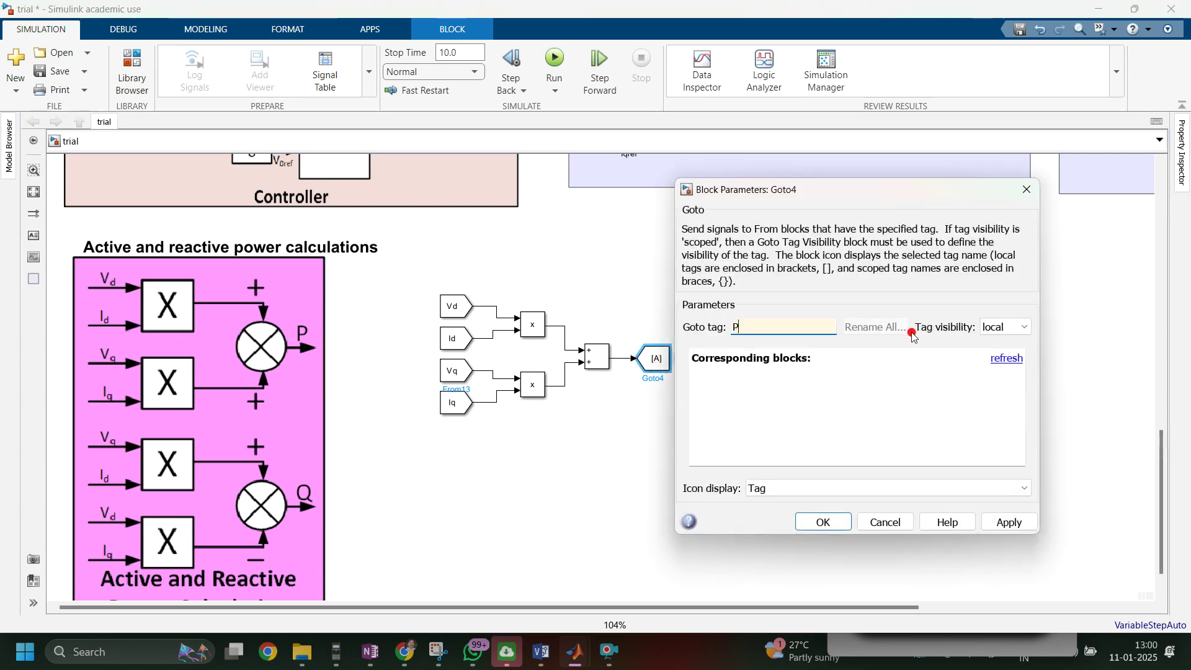
click(1004, 327)
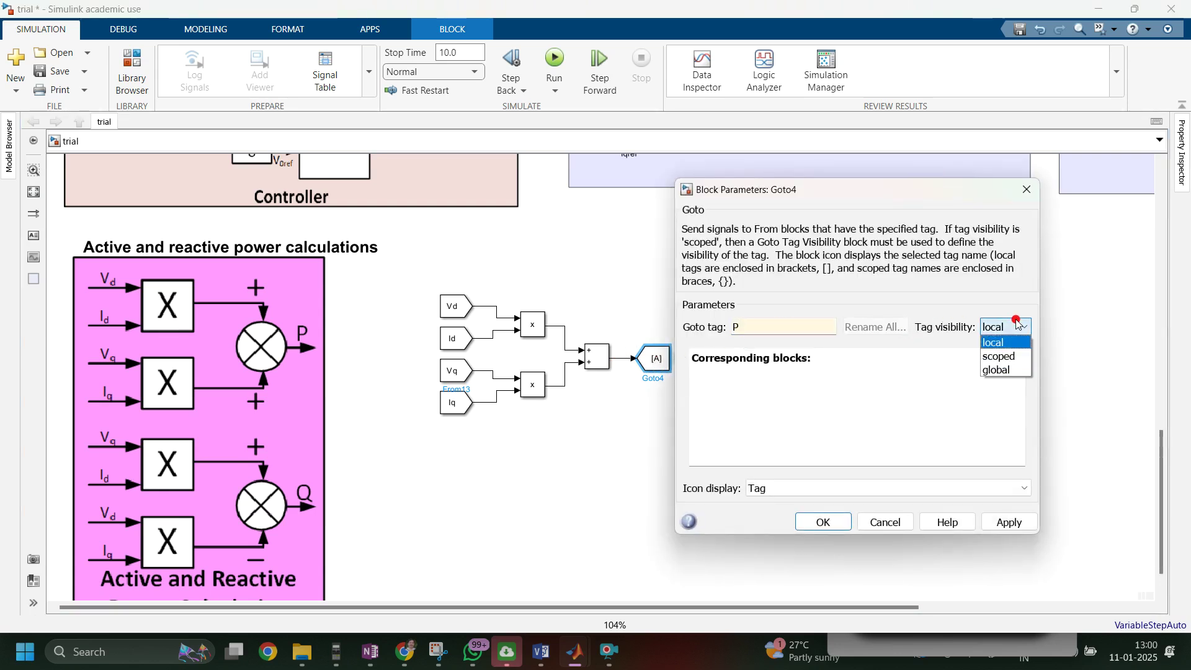
click(1006, 370)
click(1008, 523)
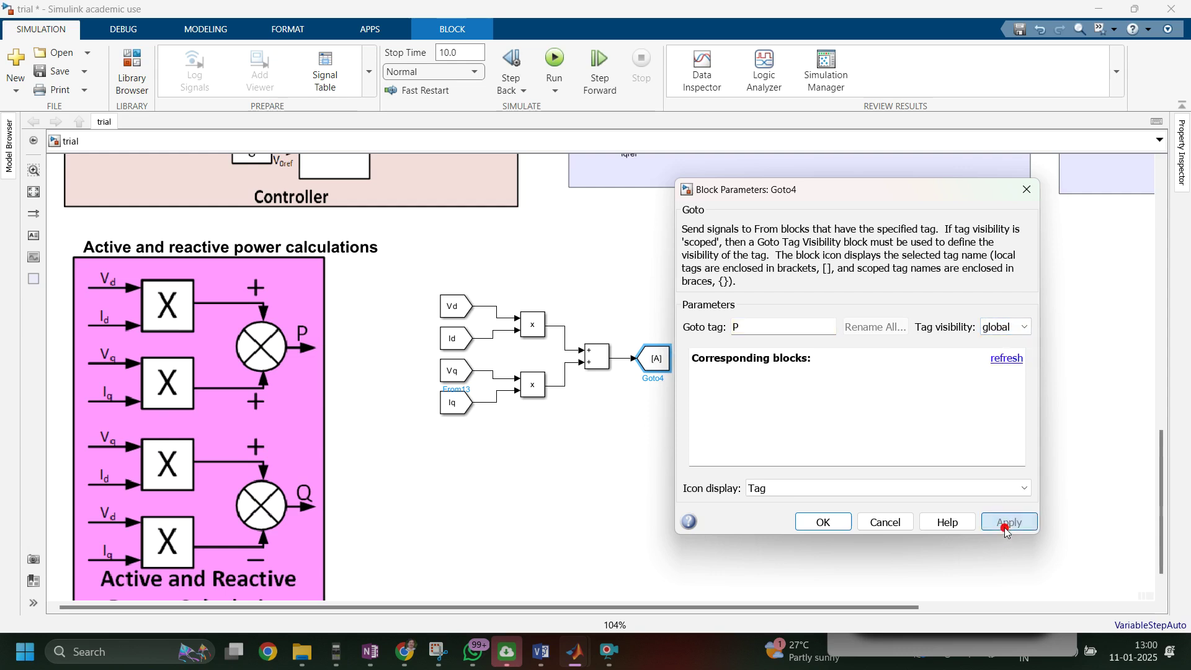
click(835, 527)
Step: Copy the two Product blocks below the existing pair, keeping them in the same column
click(397, 290)
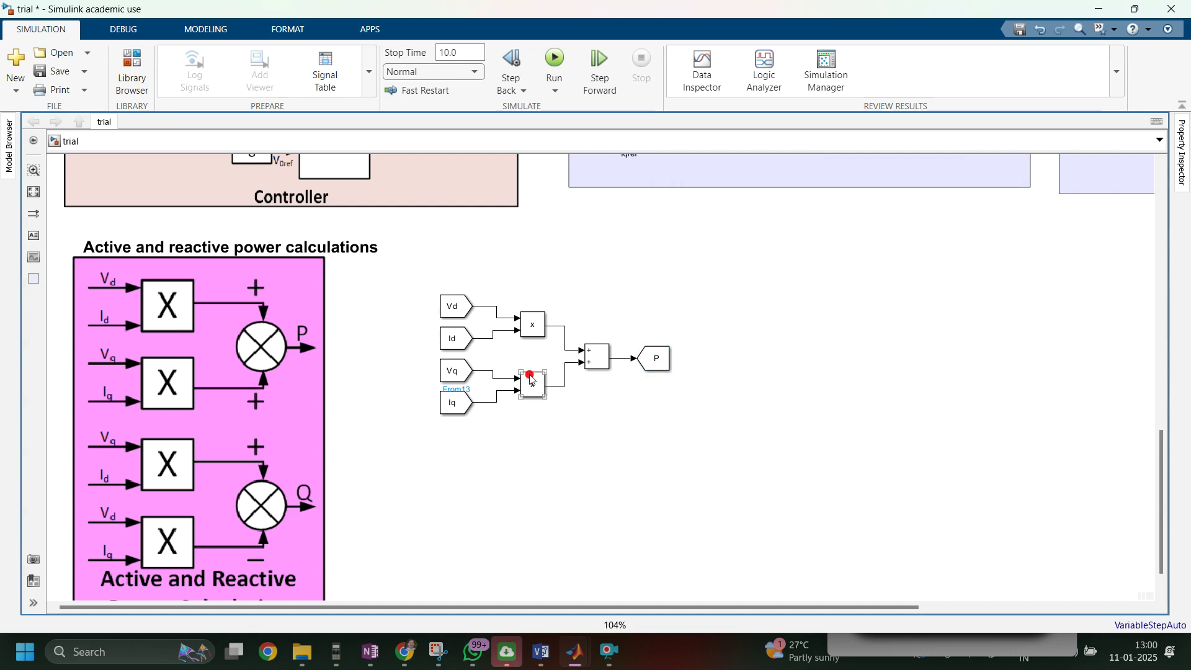
click(530, 335)
drag(530, 336, 536, 513)
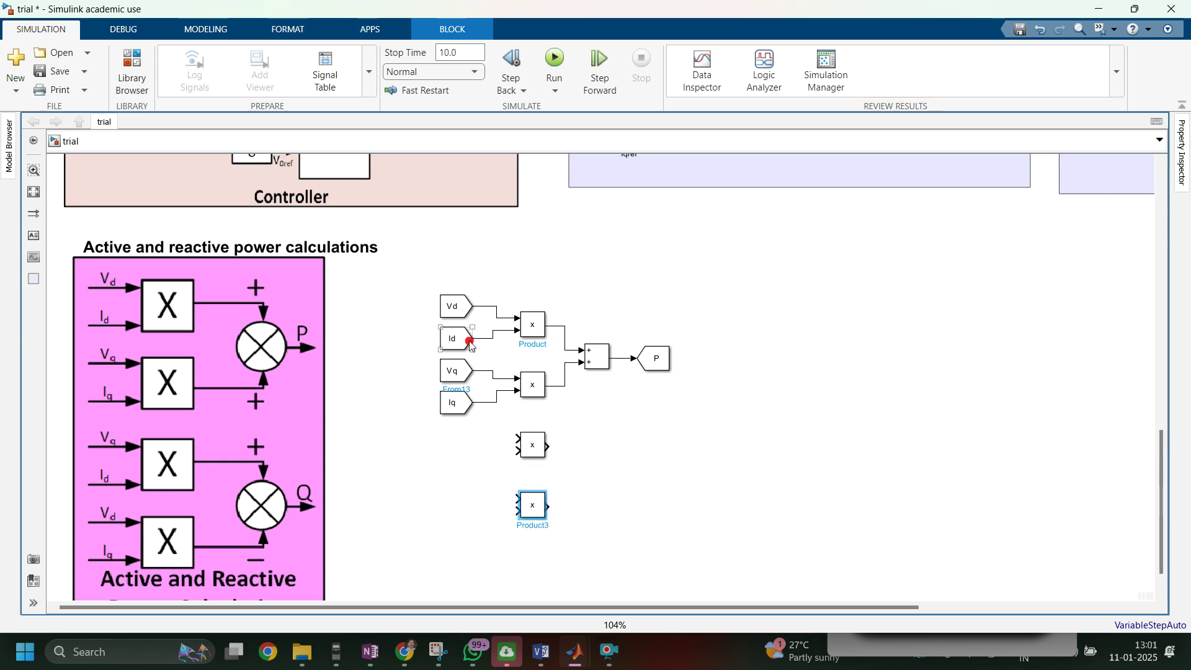
Step: Branch the Vq and Id signals into the upper copied Product block and the Vd and Iq signals into the lower one
mouse_move(518, 443)
mouse_down()
mouse_move(482, 379)
mouse_move(509, 381)
mouse_up()
drag(515, 456, 494, 340)
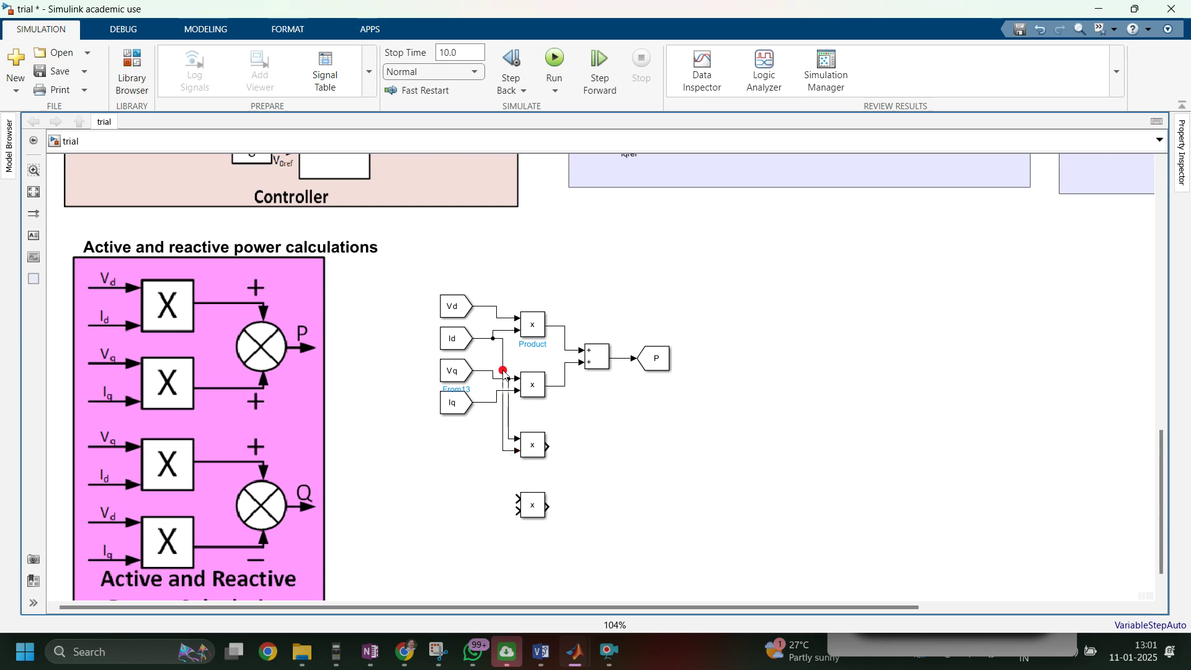
click(531, 457)
click(515, 496)
drag(514, 496, 489, 309)
click(534, 504)
drag(517, 509, 481, 404)
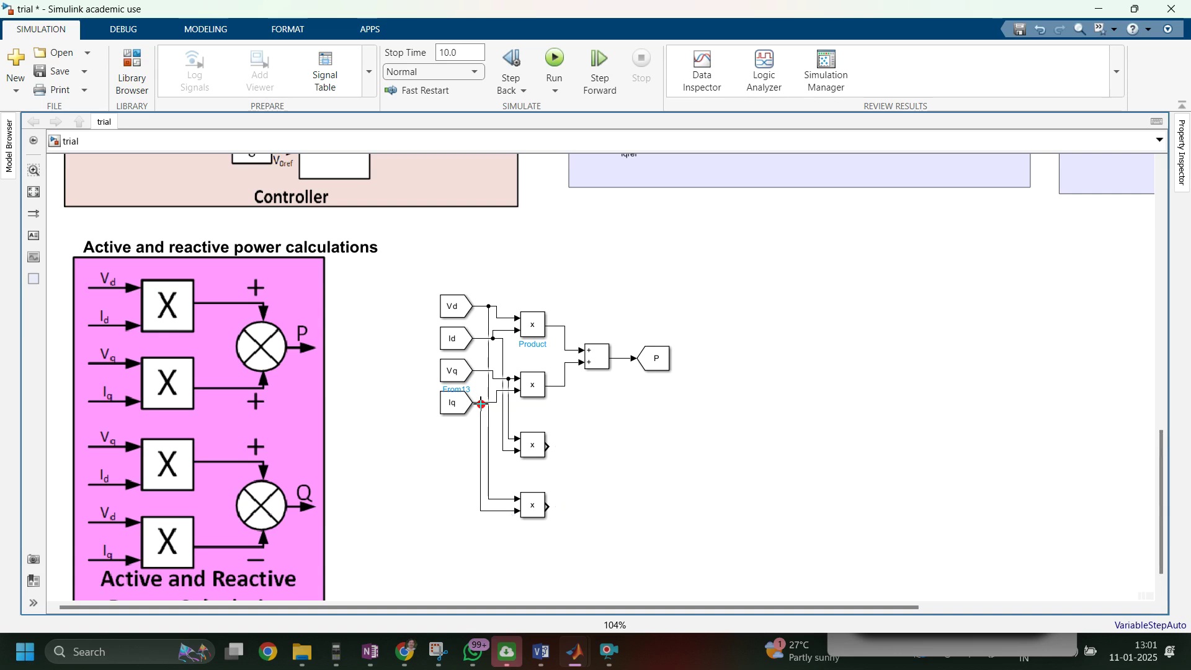
Step: Copy the Add block beside the lower two Product blocks and connect both product outputs to its inputs
drag(598, 357, 599, 479)
drag(552, 446, 585, 466)
drag(550, 508, 588, 476)
Step: Set the list of signs of the lower Add block to +-
double_click(589, 477)
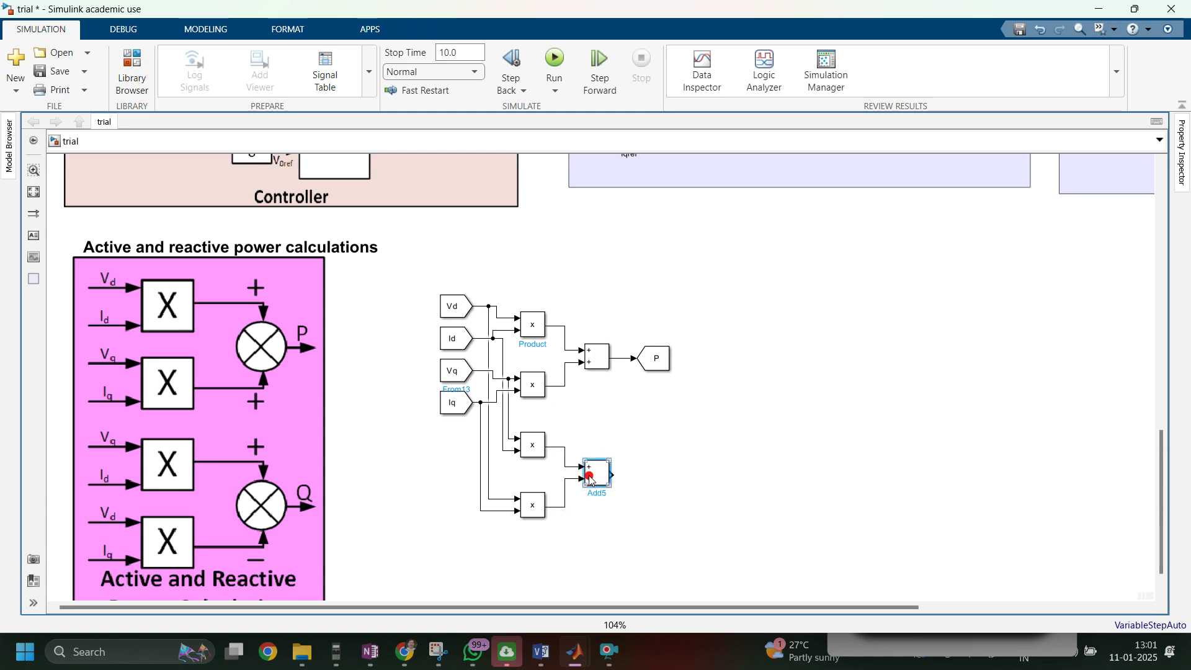
double_click(643, 456)
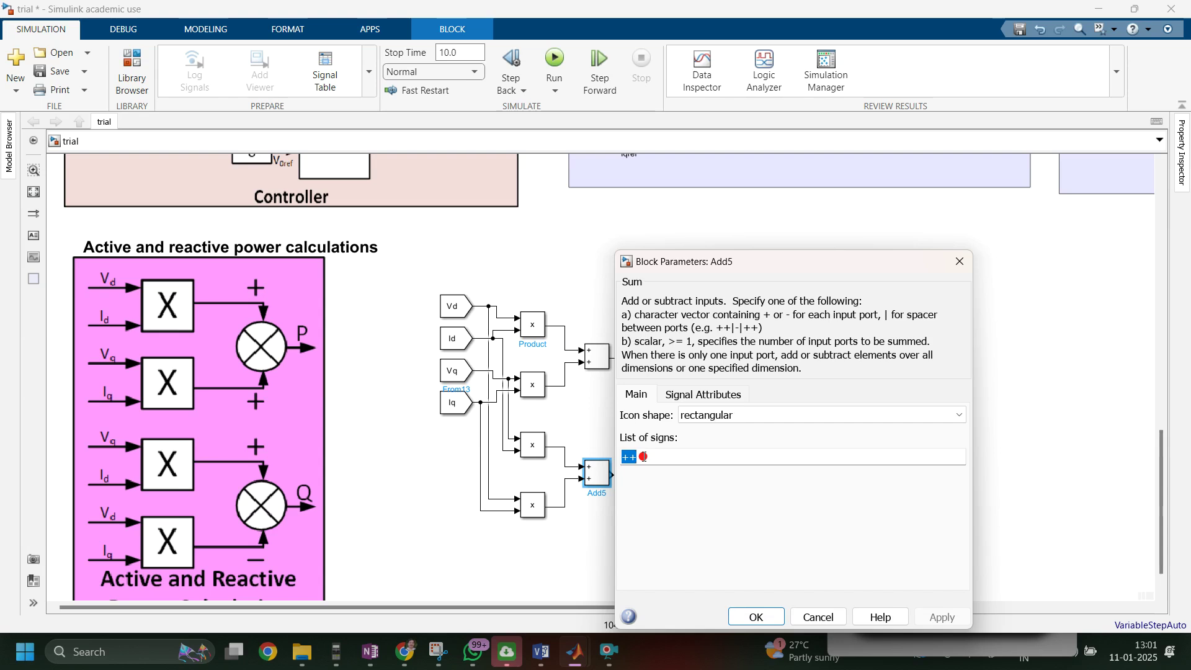
text(+)
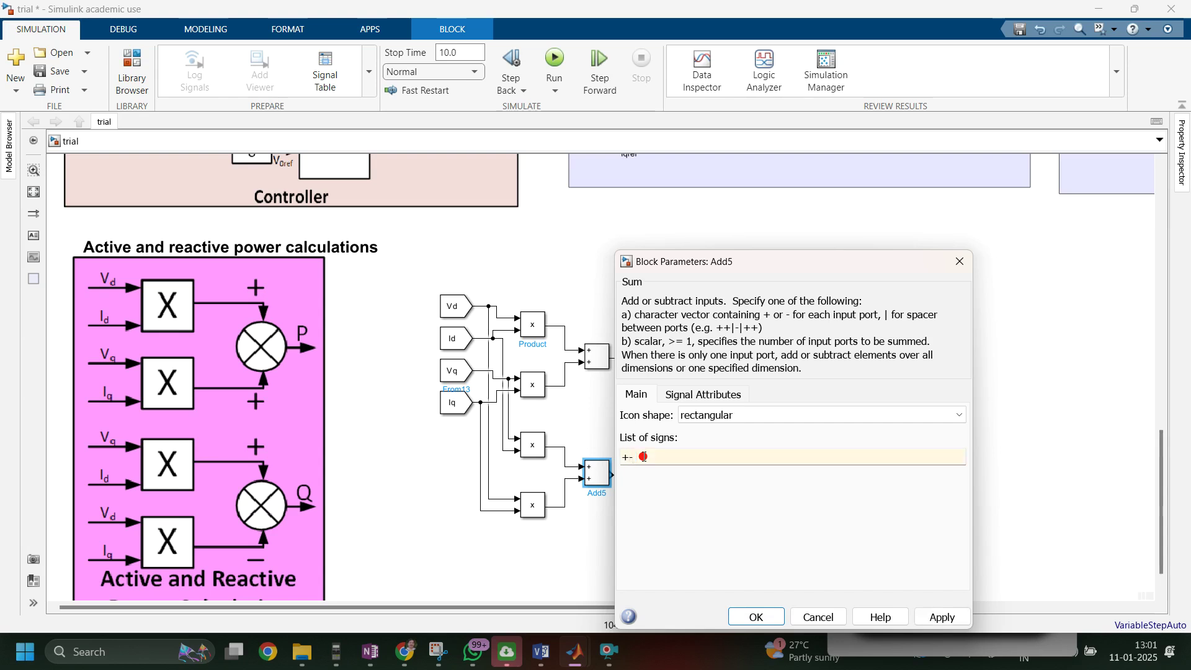
click(938, 617)
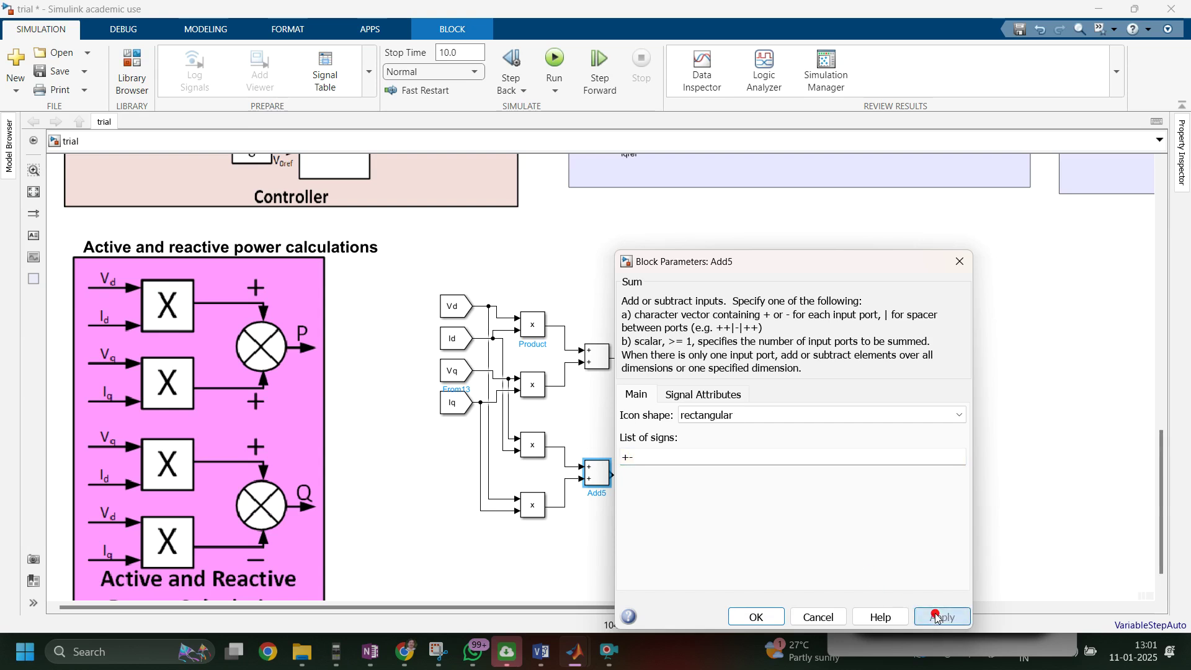
click(755, 616)
Step: Copy the P Goto block to the lower Add block's output, connect it, and set its tag to Q
drag(651, 362, 654, 483)
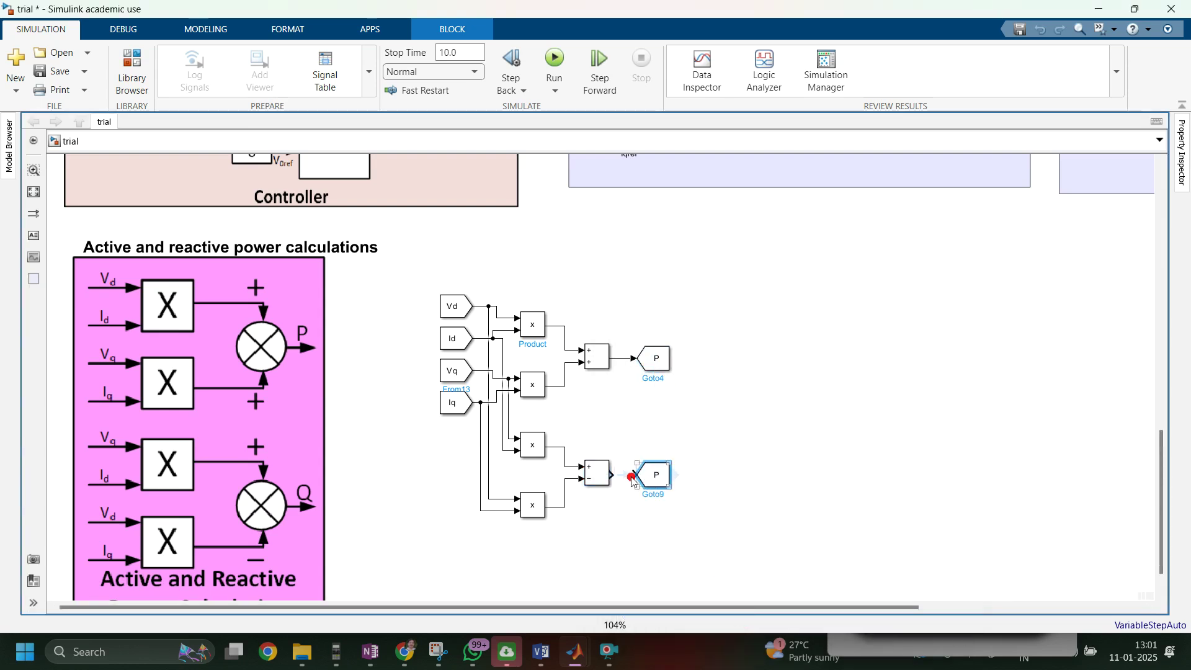
double_click(666, 478)
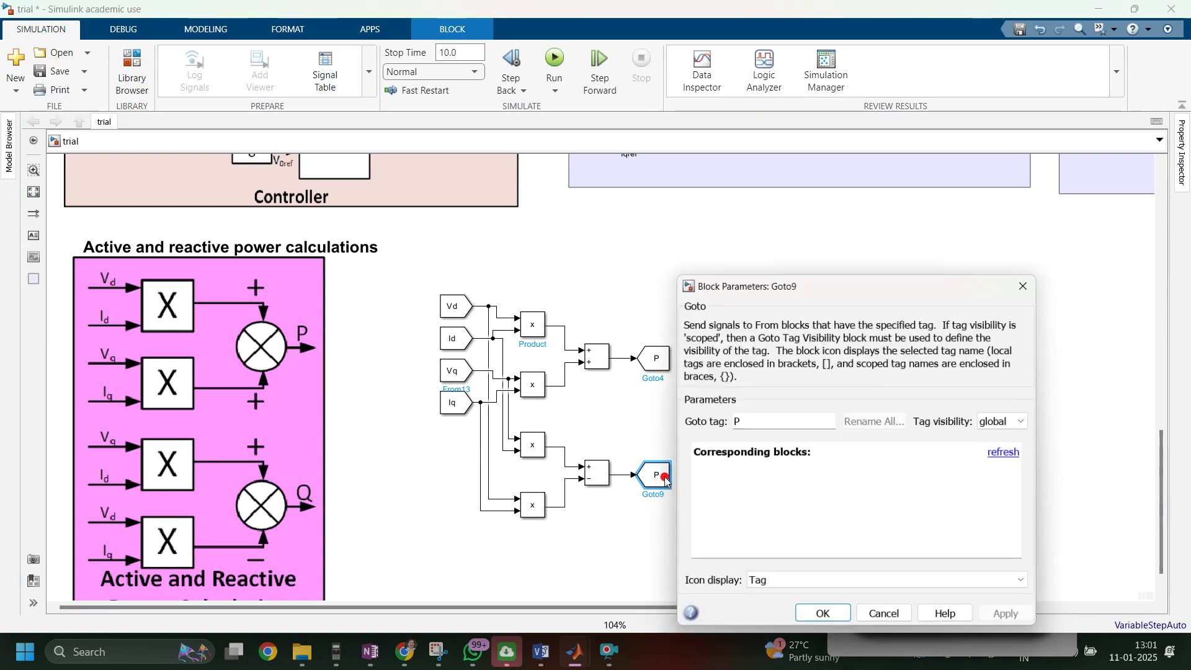
text(Q)
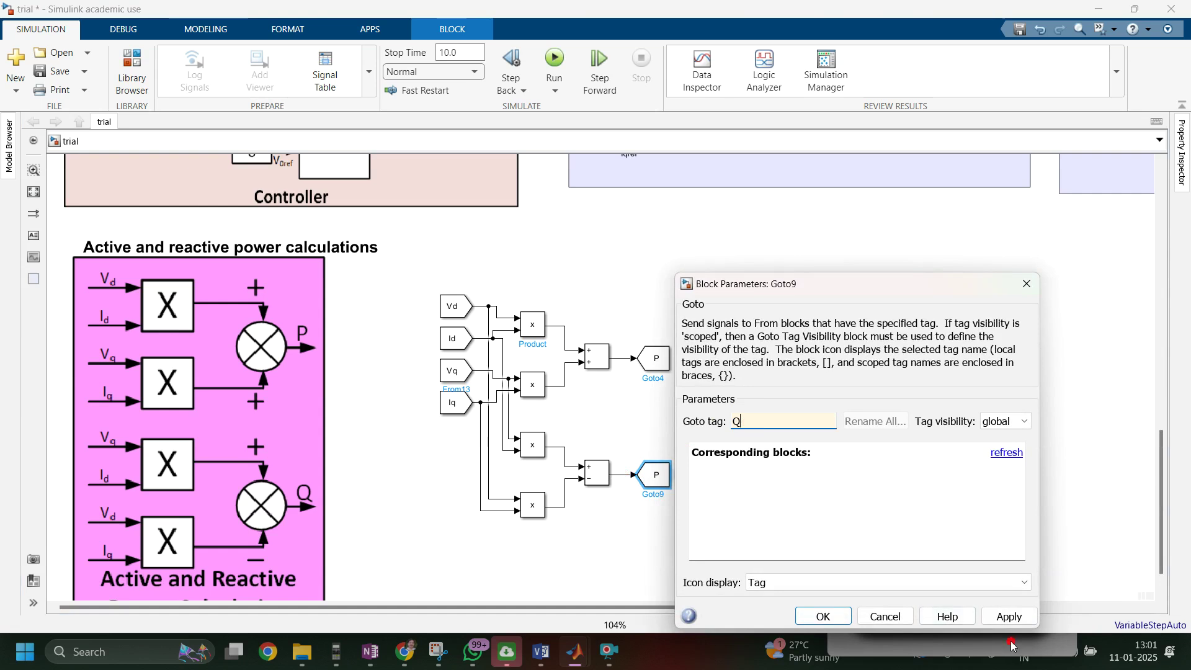
click(1008, 617)
click(816, 616)
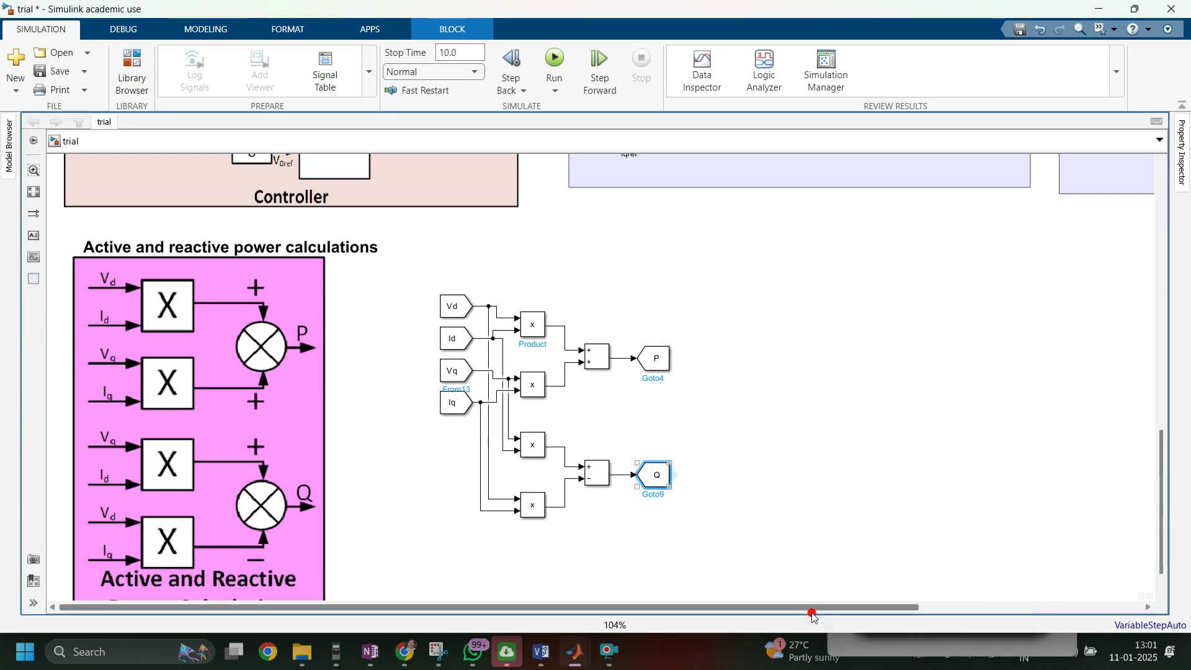
Step: Delete the branch wires into the lower two Product blocks and feed them from copies of the four From blocks
mouse_move(502, 521)
mouse_down()
mouse_move(490, 422)
mouse_move(481, 441)
mouse_move(509, 512)
mouse_up()
key(Delete)
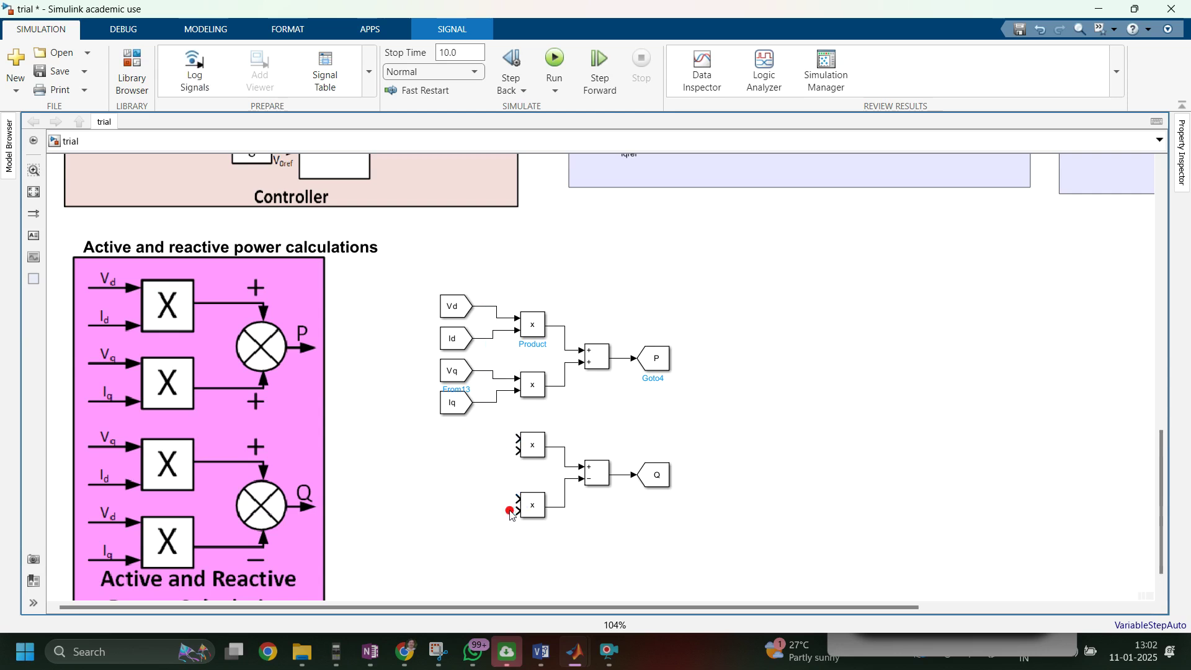
click(455, 354)
drag(421, 283, 497, 441)
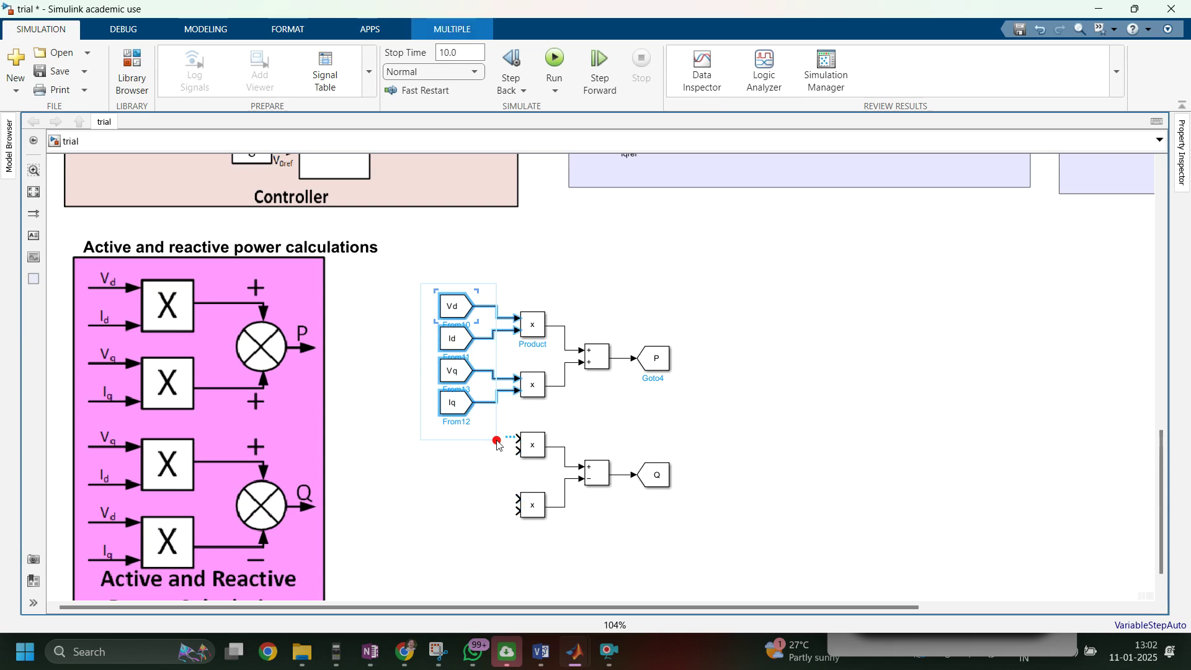
drag(462, 319, 467, 436)
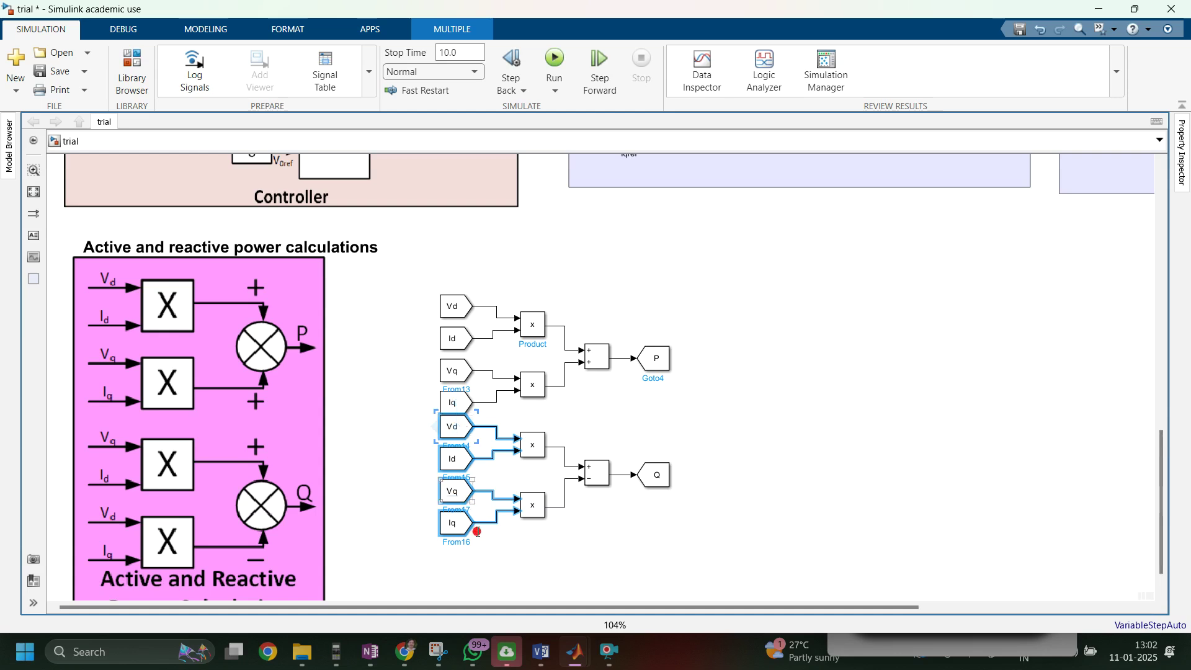
Step: Change the tag of the first copied From block, feeding the upper input of the third Product block, to Vq
click(458, 423)
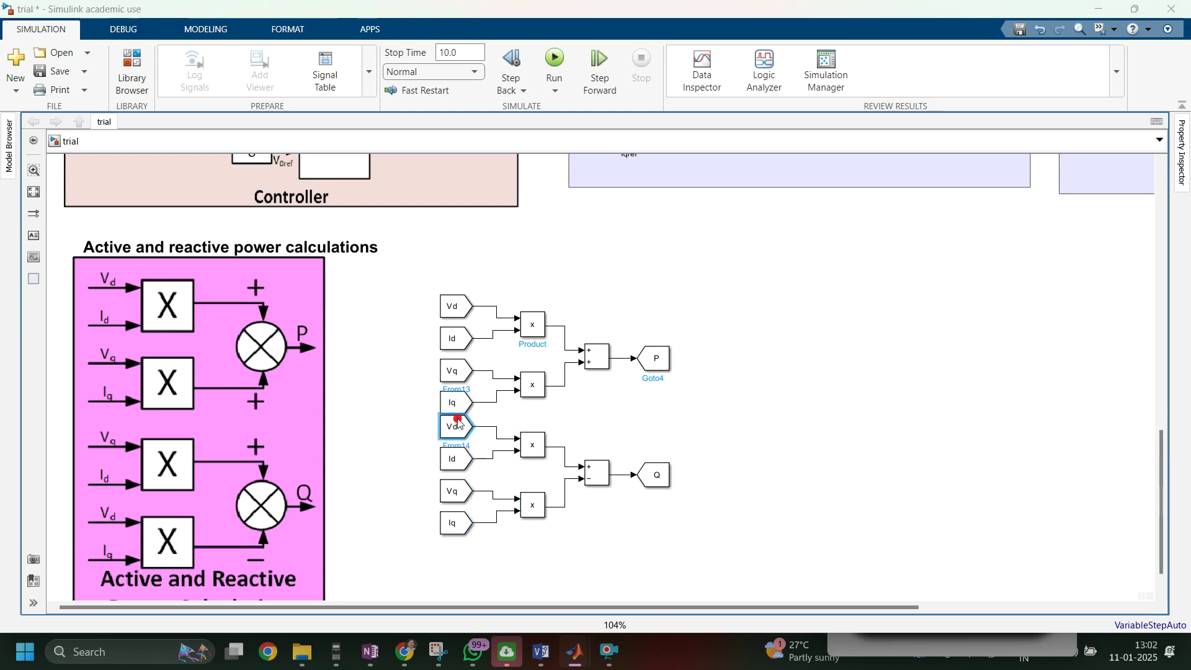
double_click(458, 424)
text(V)
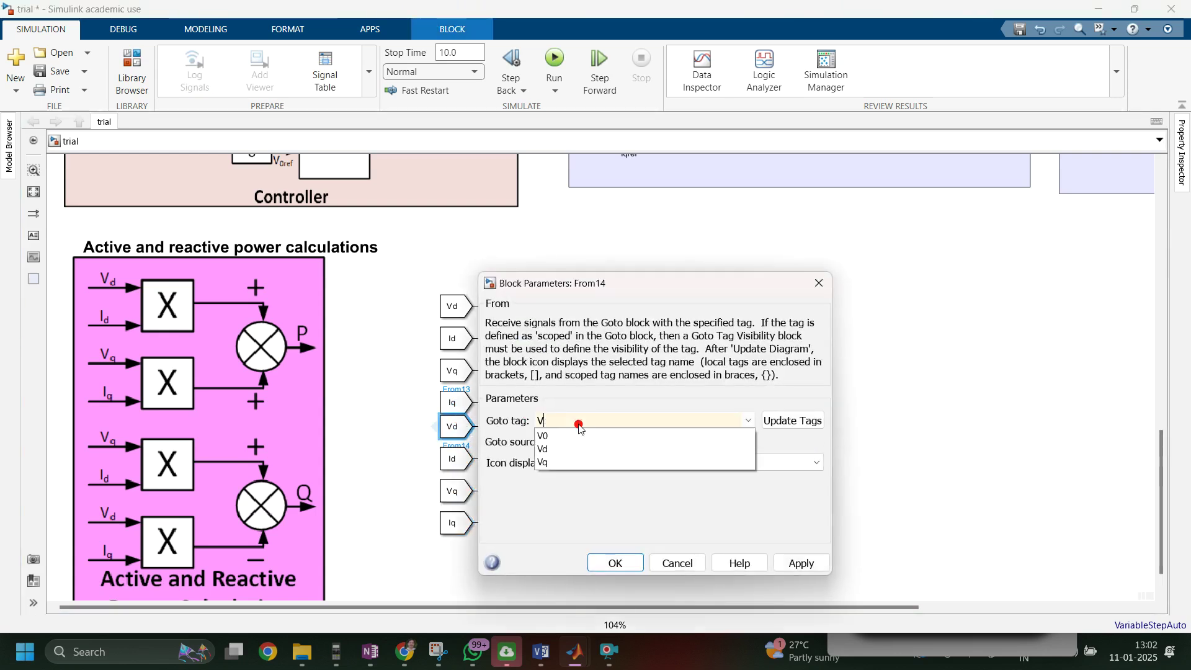
text(q)
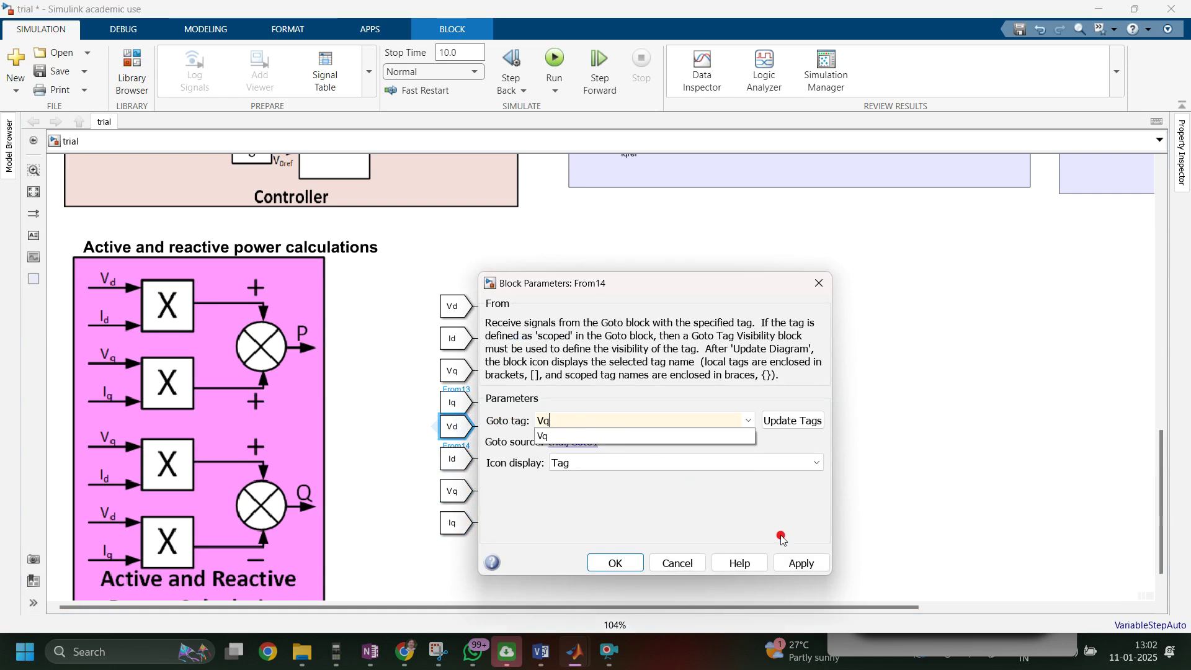
click(797, 563)
click(616, 562)
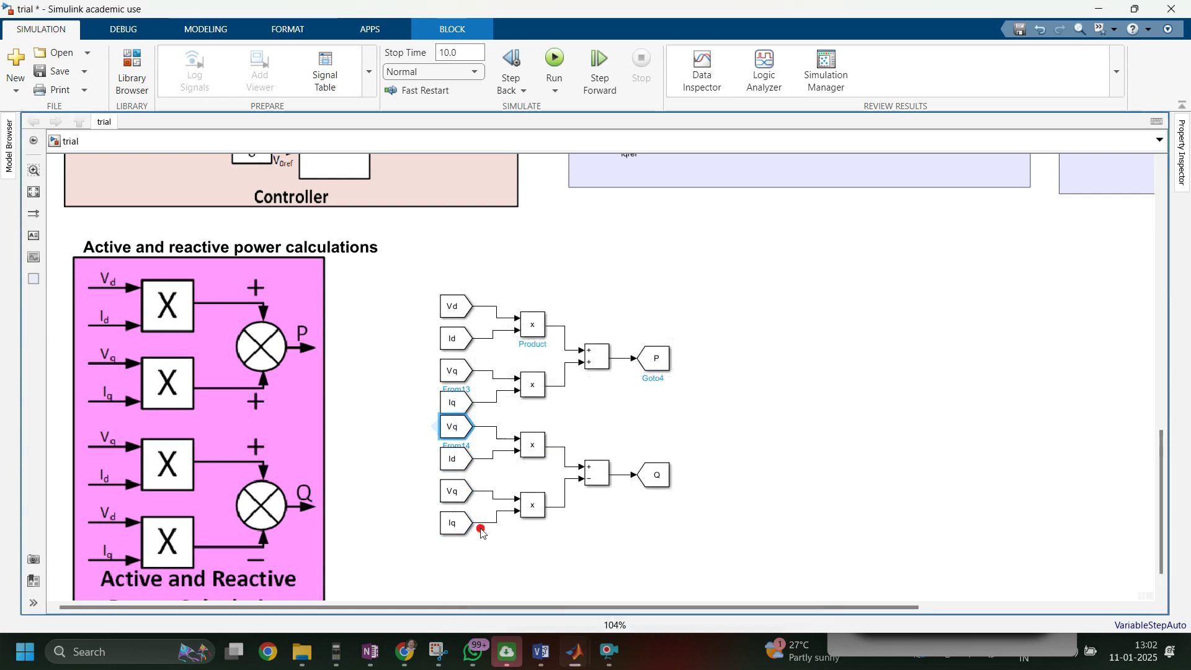
Step: Change the tag of the third copied From block, feeding the upper input of the last Product block, to Vd
double_click(450, 491)
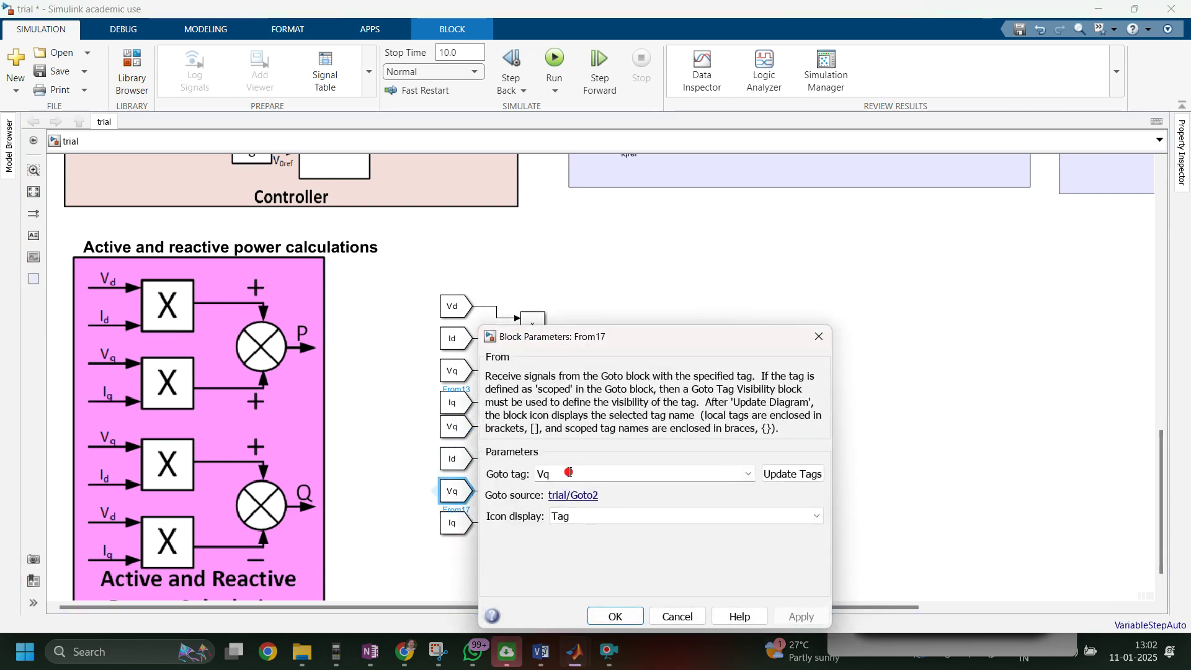
text(Vd)
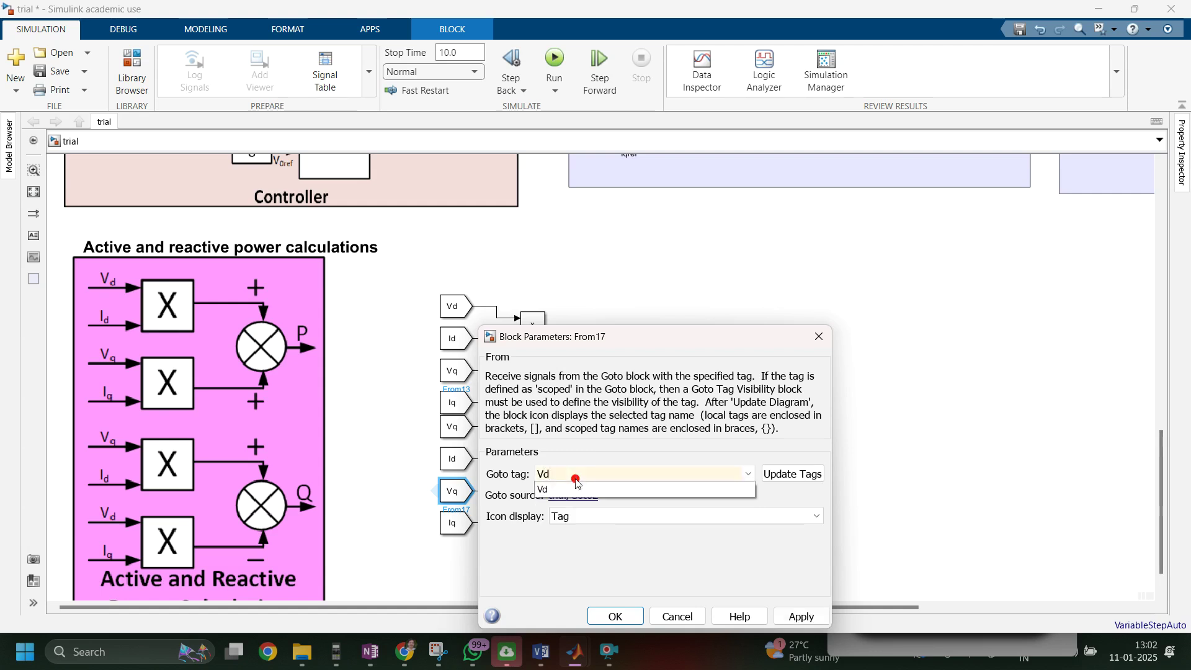
click(801, 618)
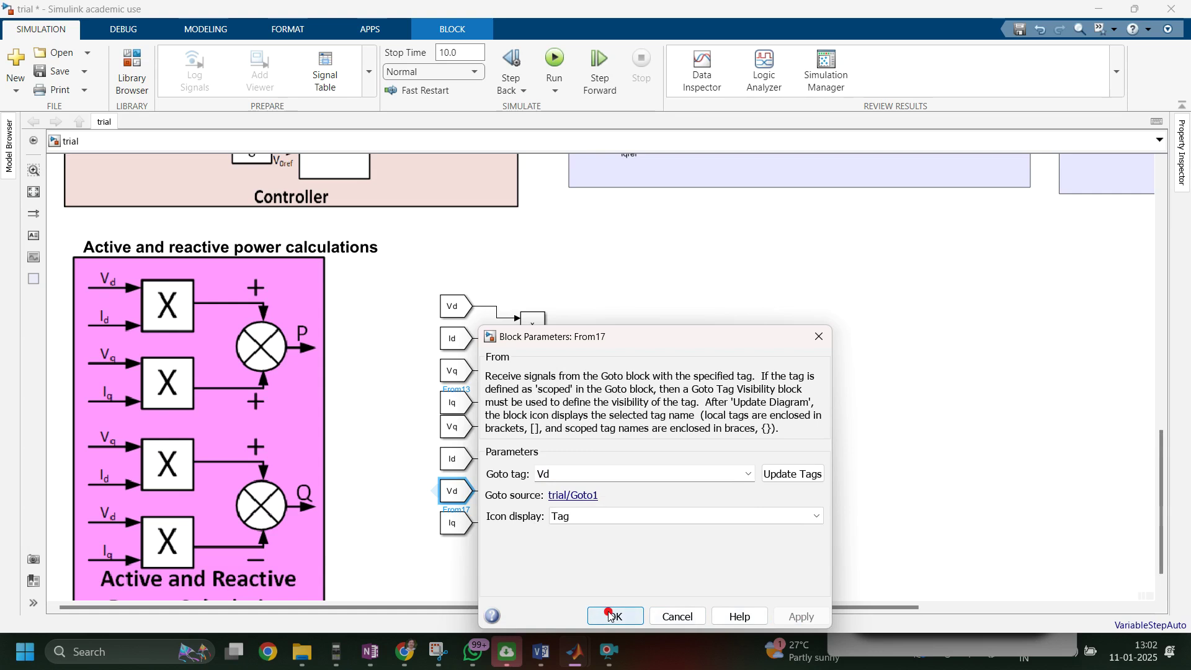
click(611, 615)
Step: Move the whole reactive power block group slightly down to leave a gap below the active power group
drag(746, 574, 398, 409)
drag(785, 588, 462, 449)
click(693, 419)
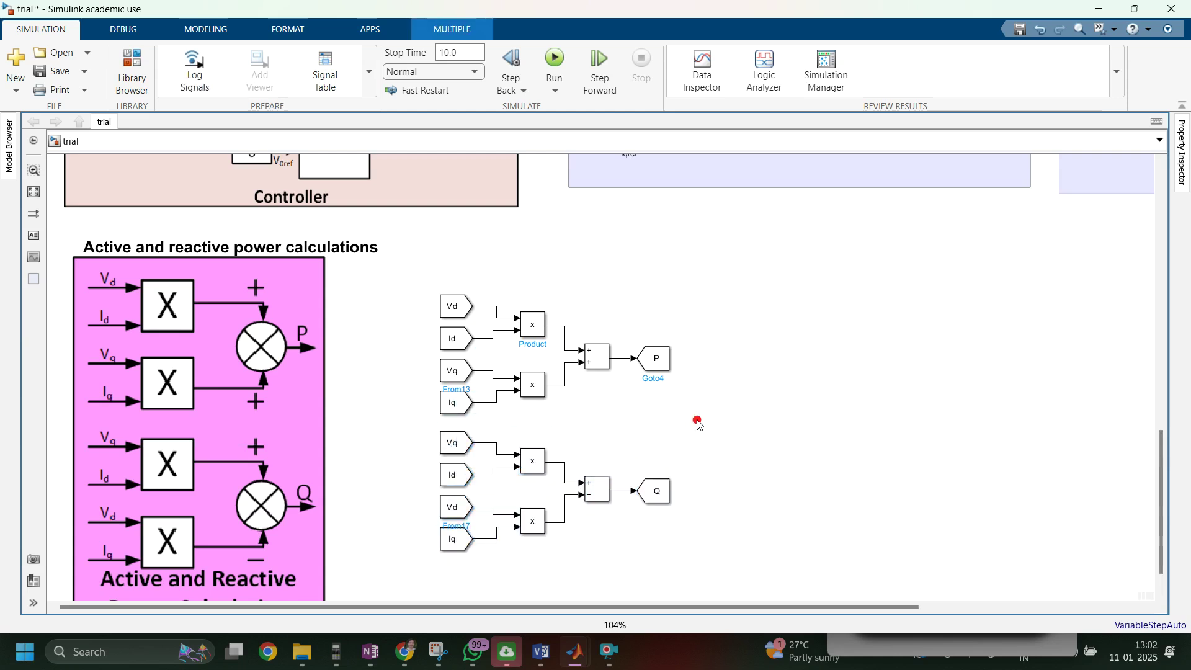
Step: Draw an area box enclosing all the active and reactive power calculation blocks
click(34, 279)
drag(72, 255, 445, 296)
drag(518, 358, 697, 581)
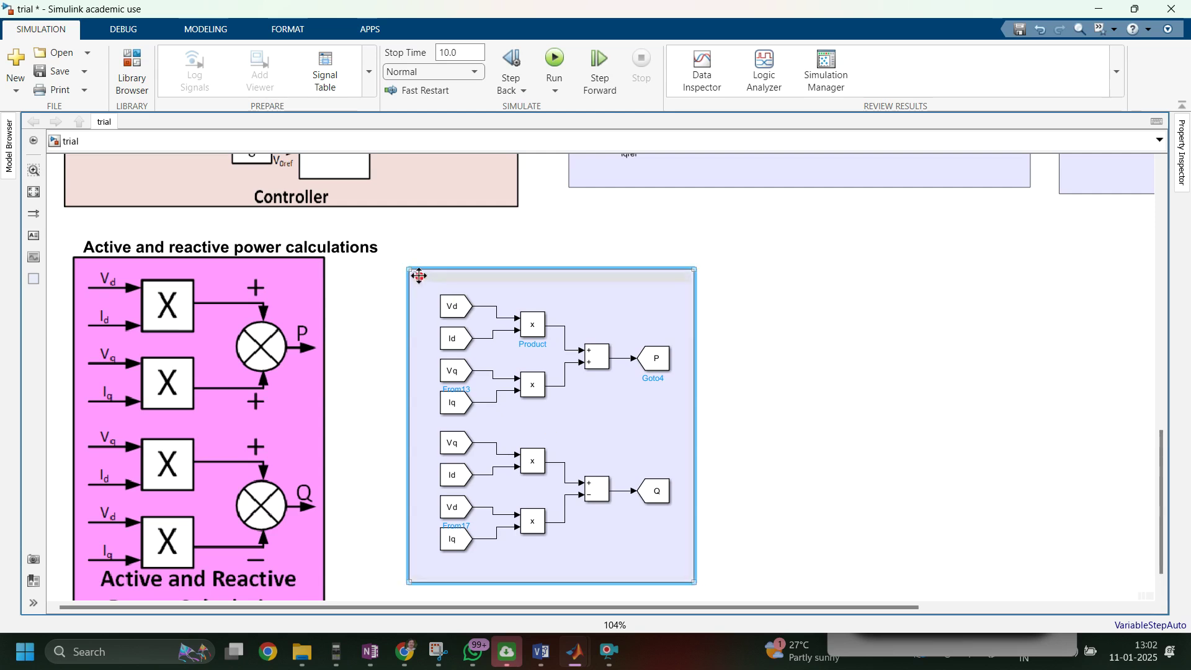
double_click(418, 275)
key(Escape)
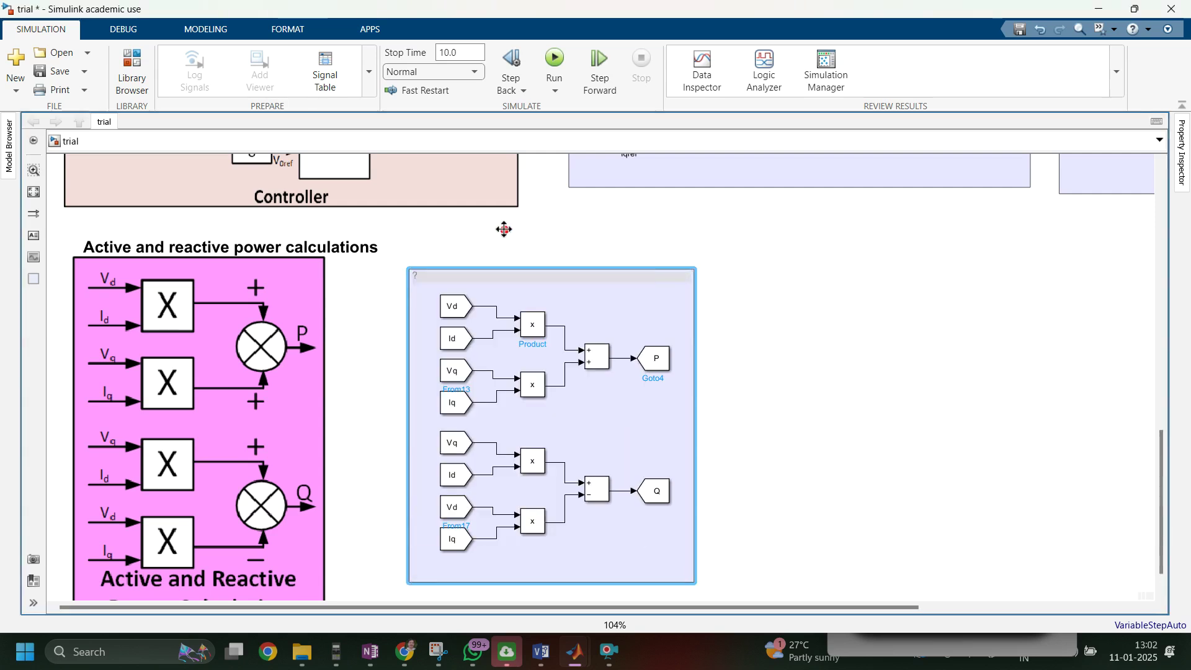
double_click(422, 279)
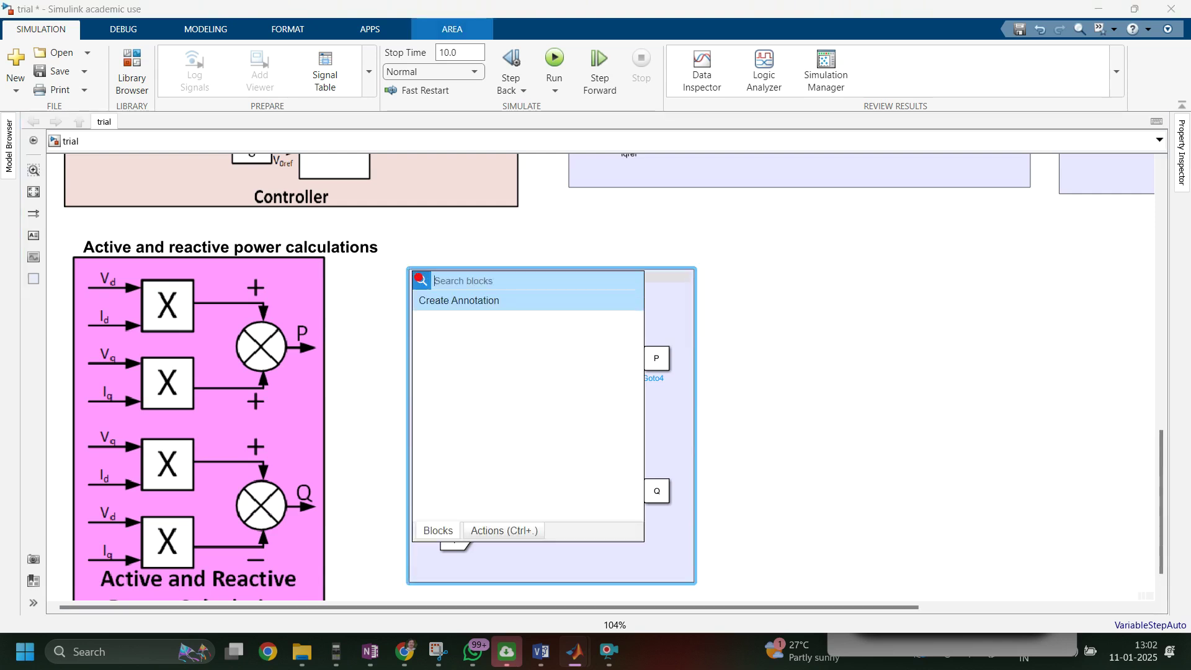
click(452, 244)
Step: Title the area box "Active and Reactive Power"
click(415, 274)
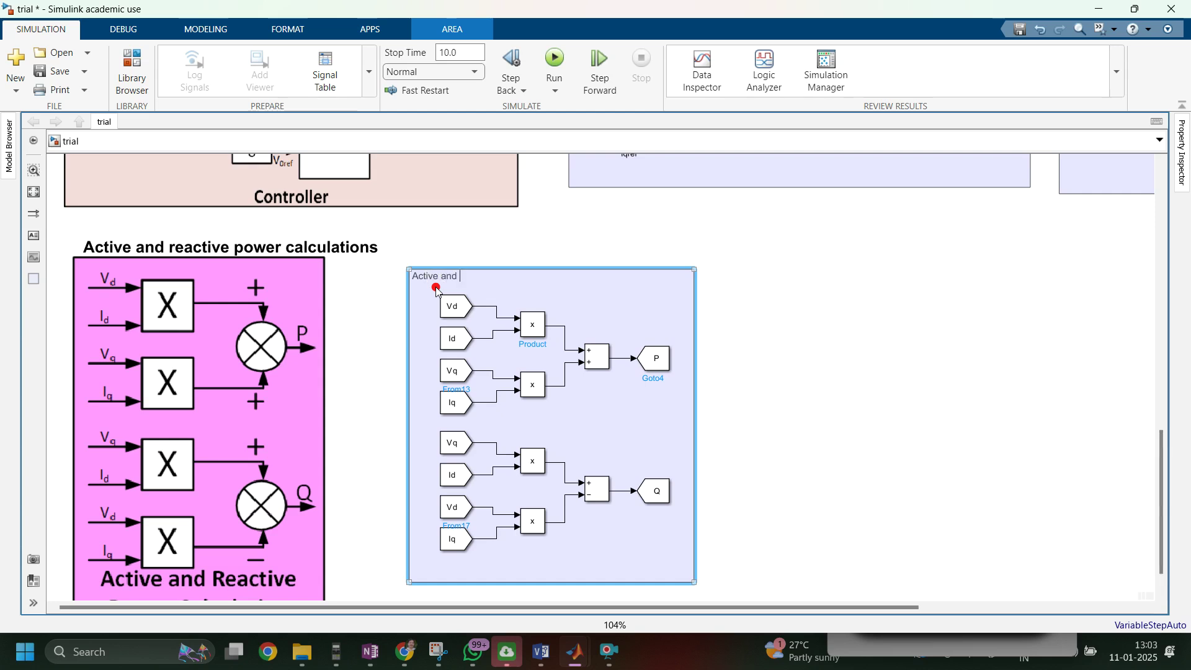
text(Active and Reactive Power)
click(806, 404)
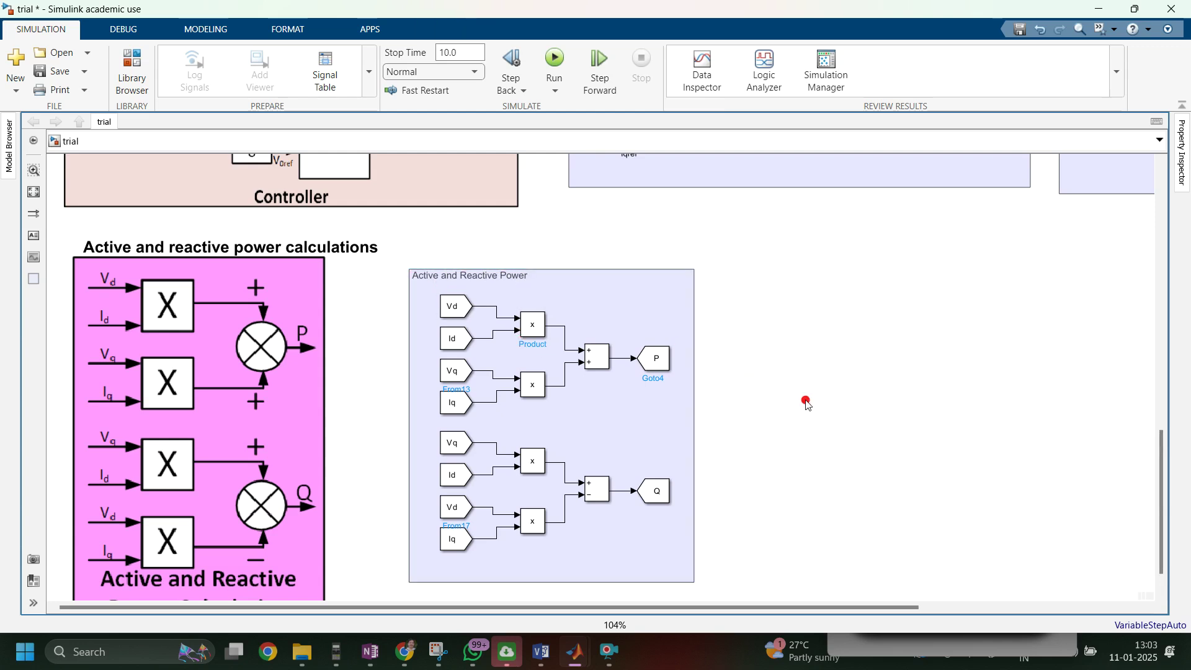
double_click(805, 327)
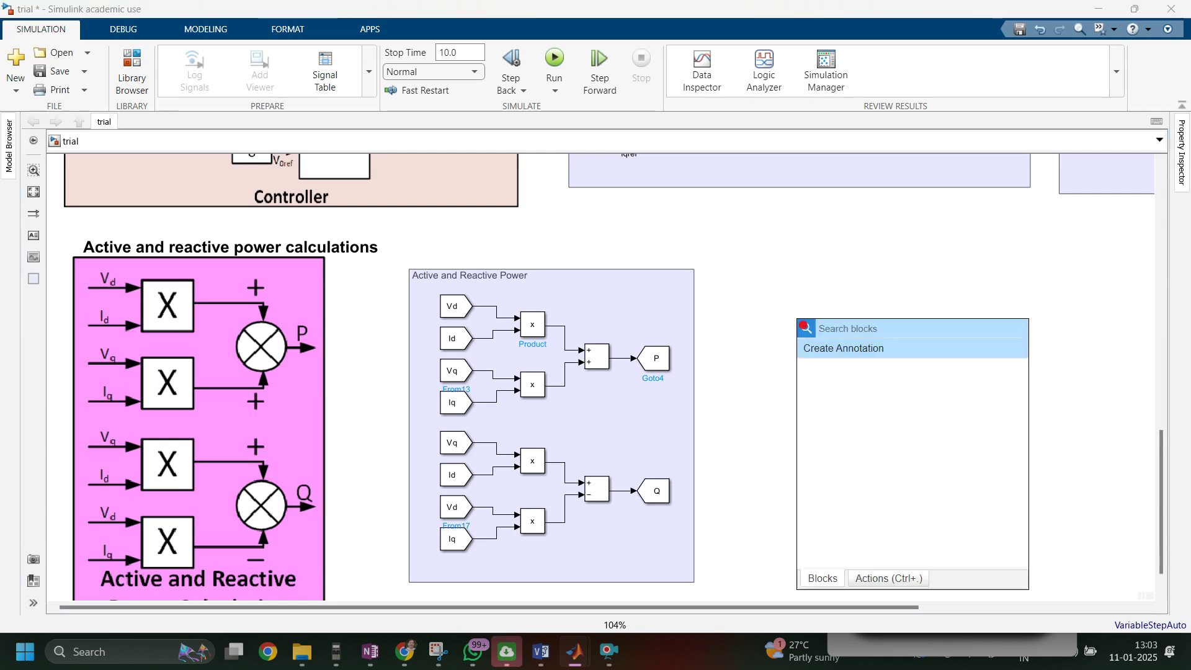
text(vg)
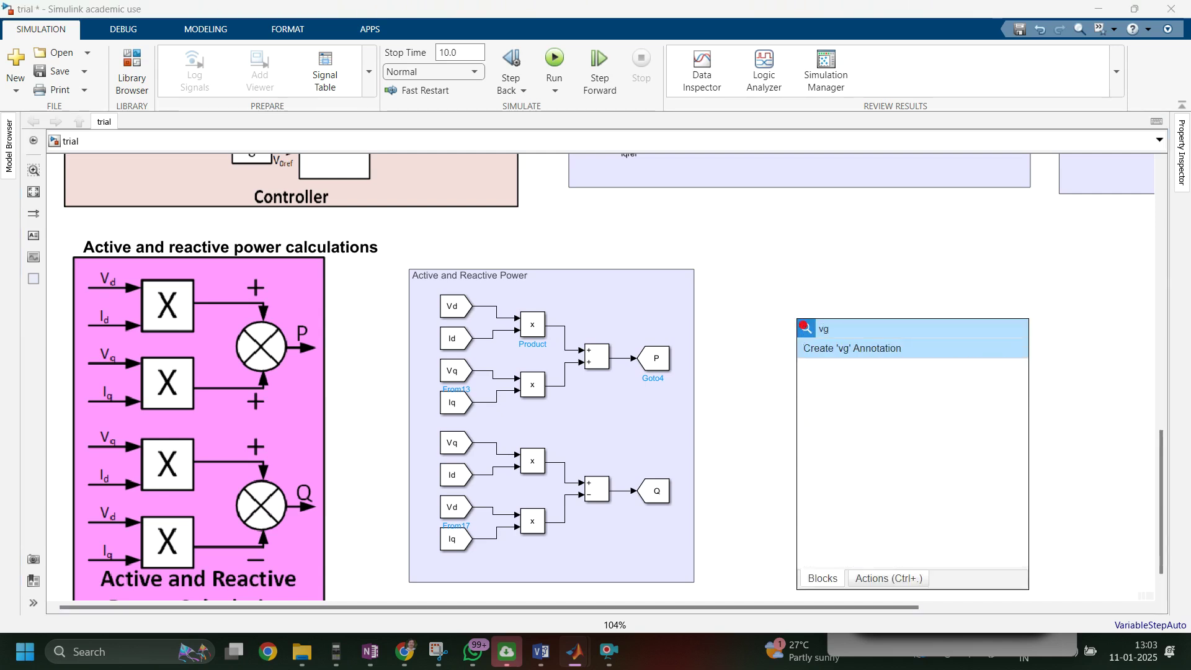
key(Escape)
drag(778, 288, 856, 399)
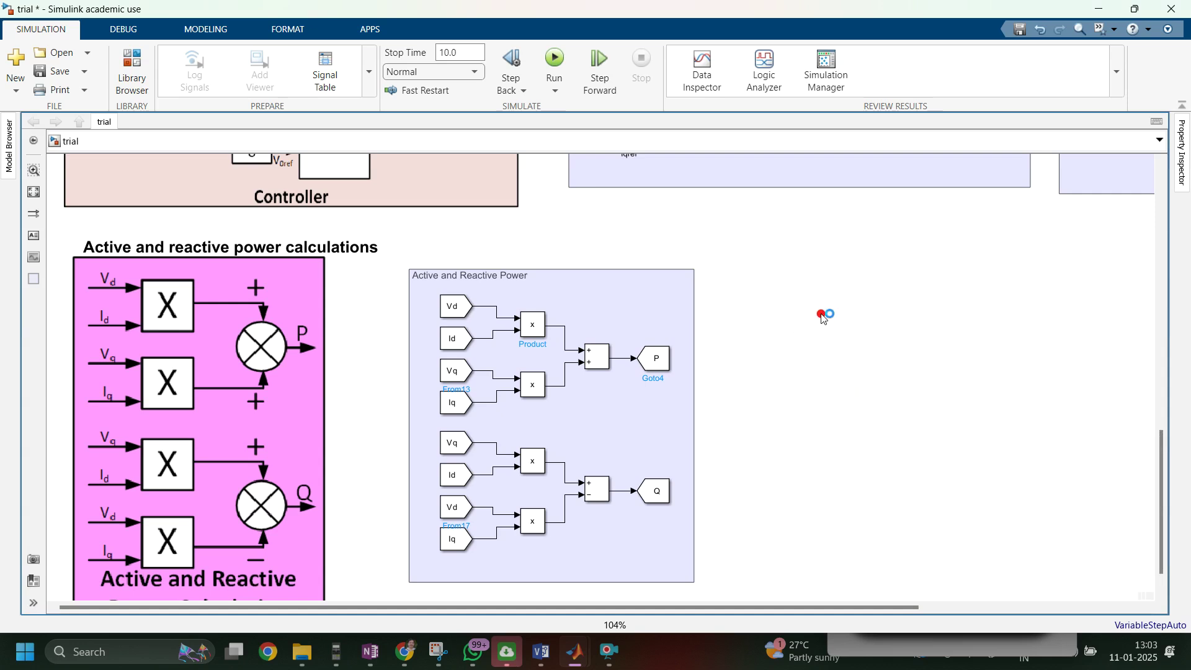
Step: Add a From block to the right of the Active and Reactive Power area and set its Goto tag to Vg
double_click(822, 318)
text(from)
key(Return)
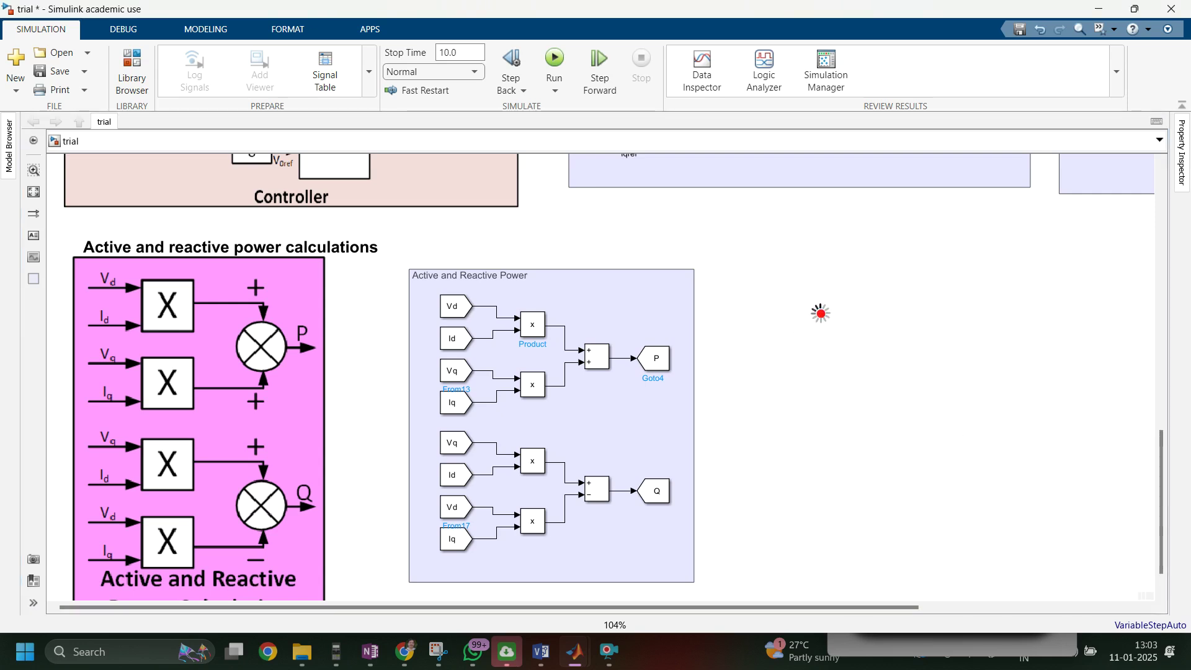
drag(819, 310, 806, 292)
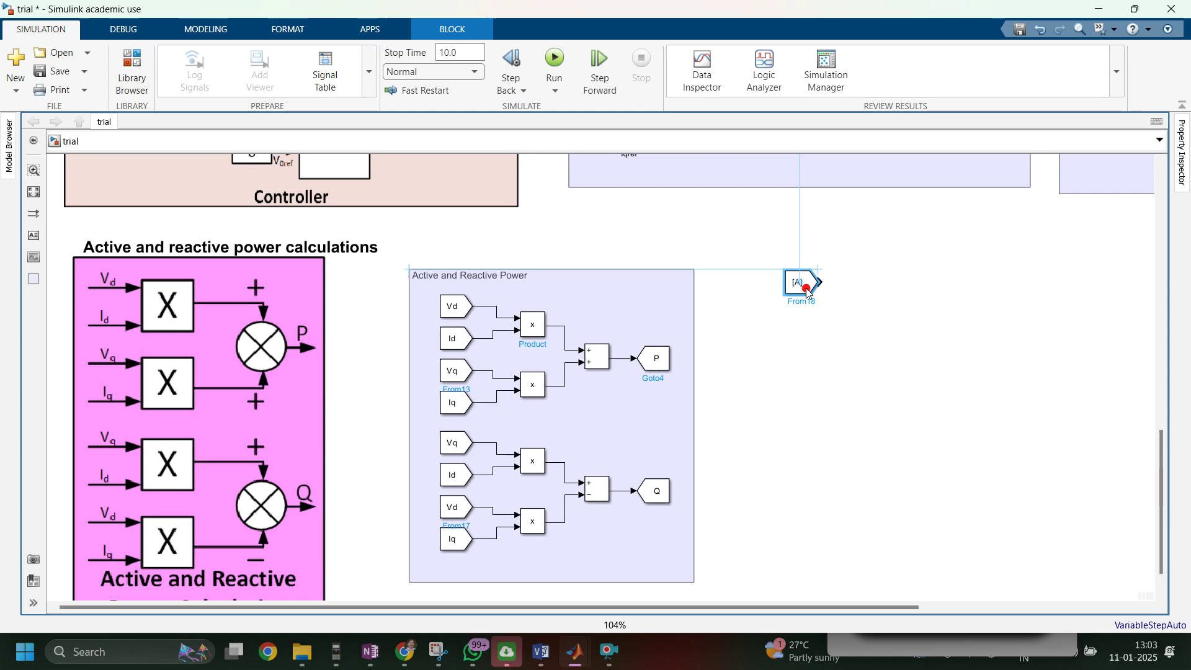
double_click(803, 286)
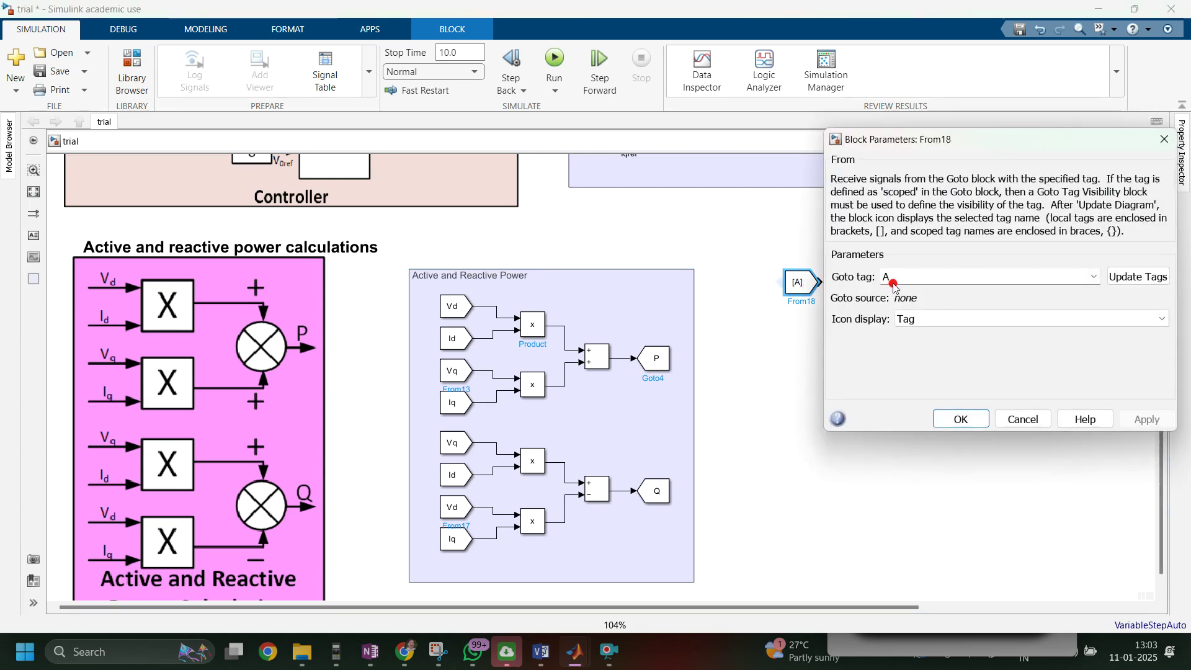
text(Vq)
click(1147, 419)
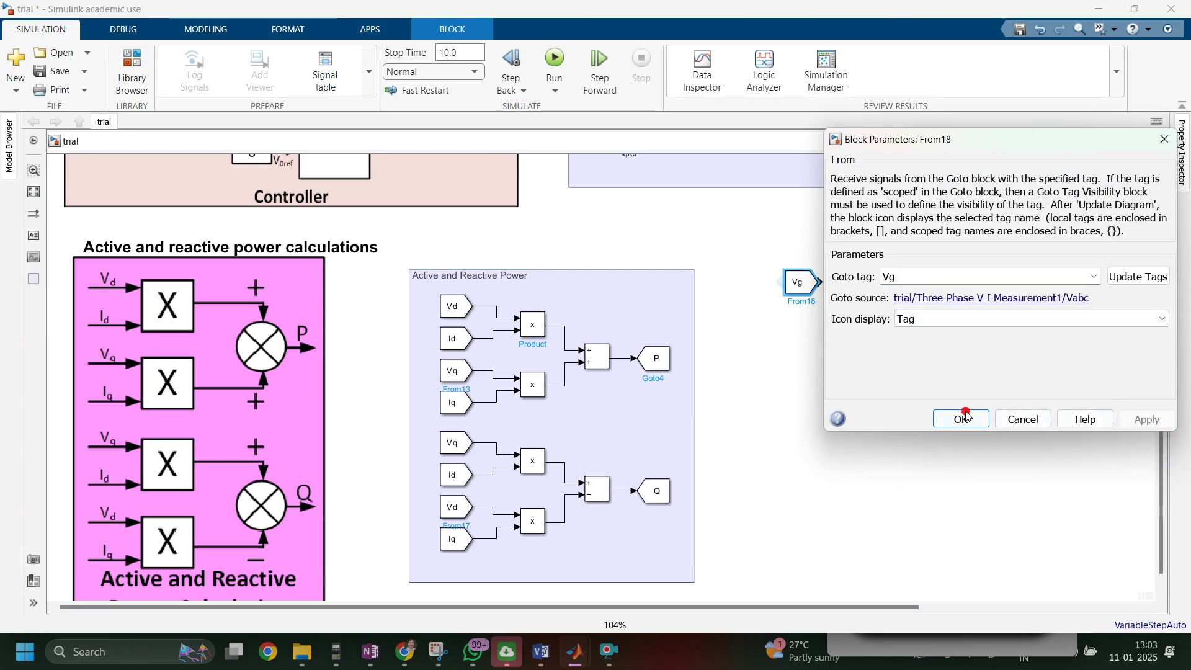
click(961, 417)
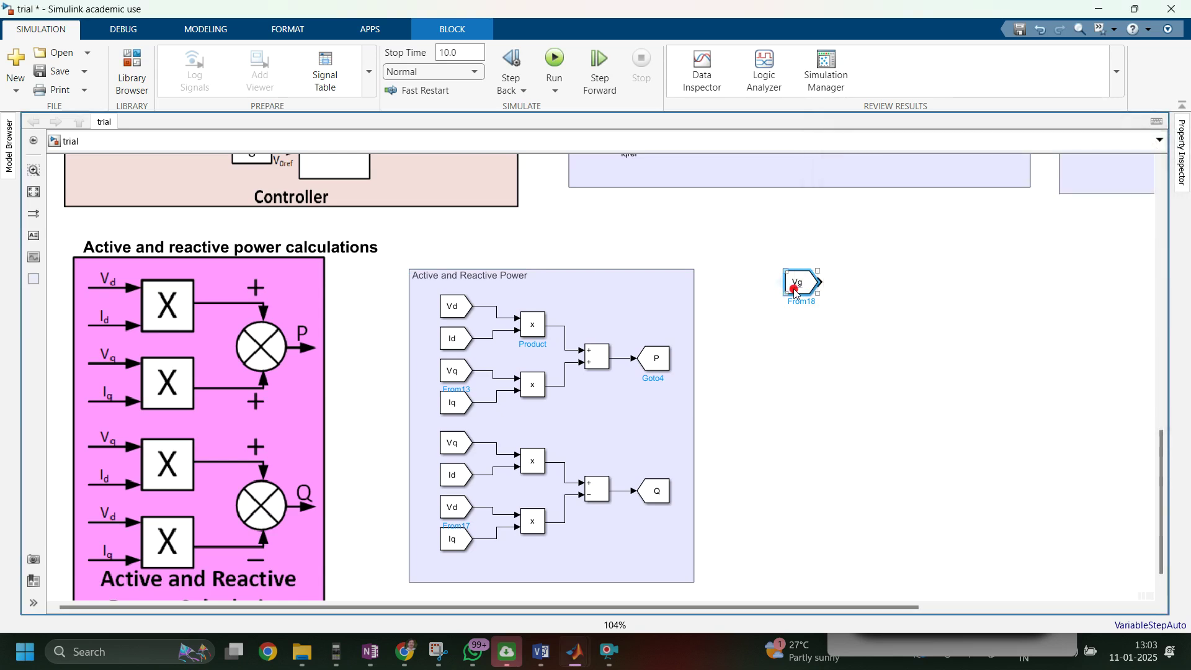
Step: Place a copy of the Vg From block below it and set the copy's Goto tag to Iinv
drag(797, 291, 798, 350)
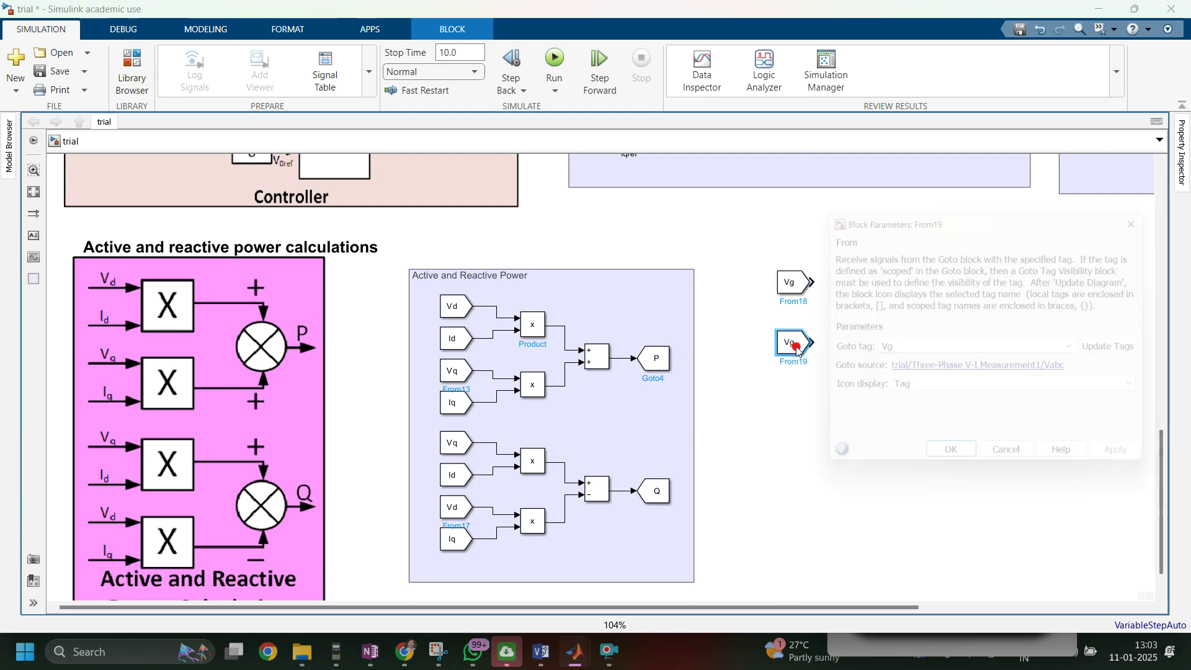
double_click(797, 349)
text(Iinv)
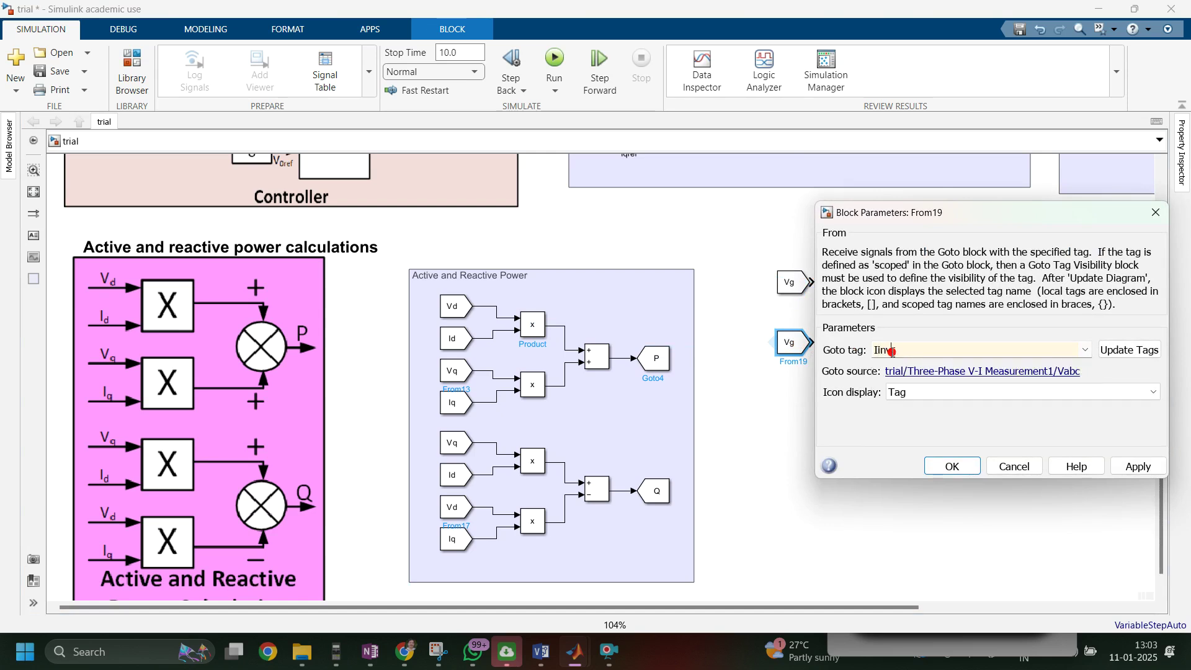
click(1139, 466)
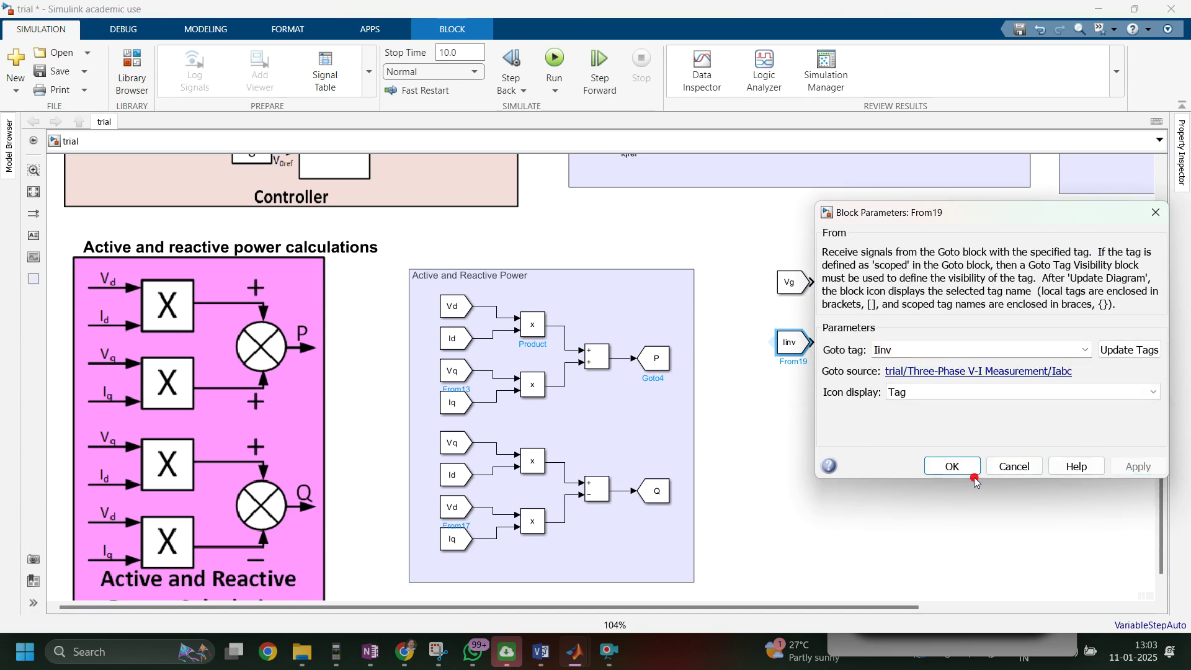
click(952, 466)
double_click(794, 456)
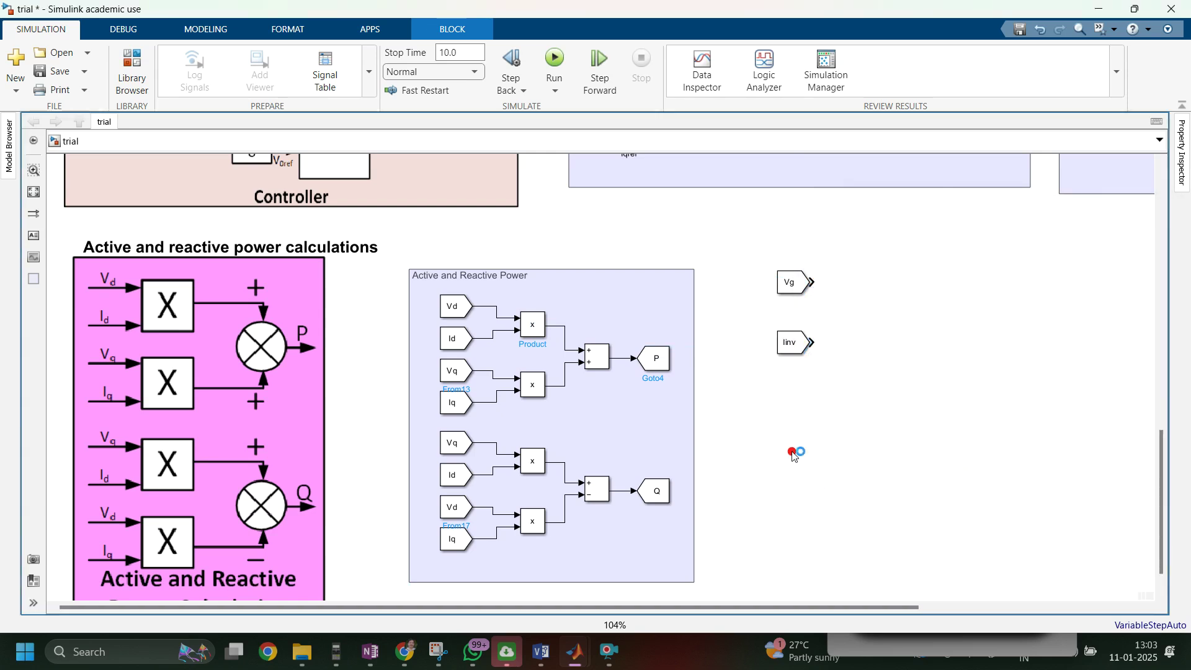
text(Power)
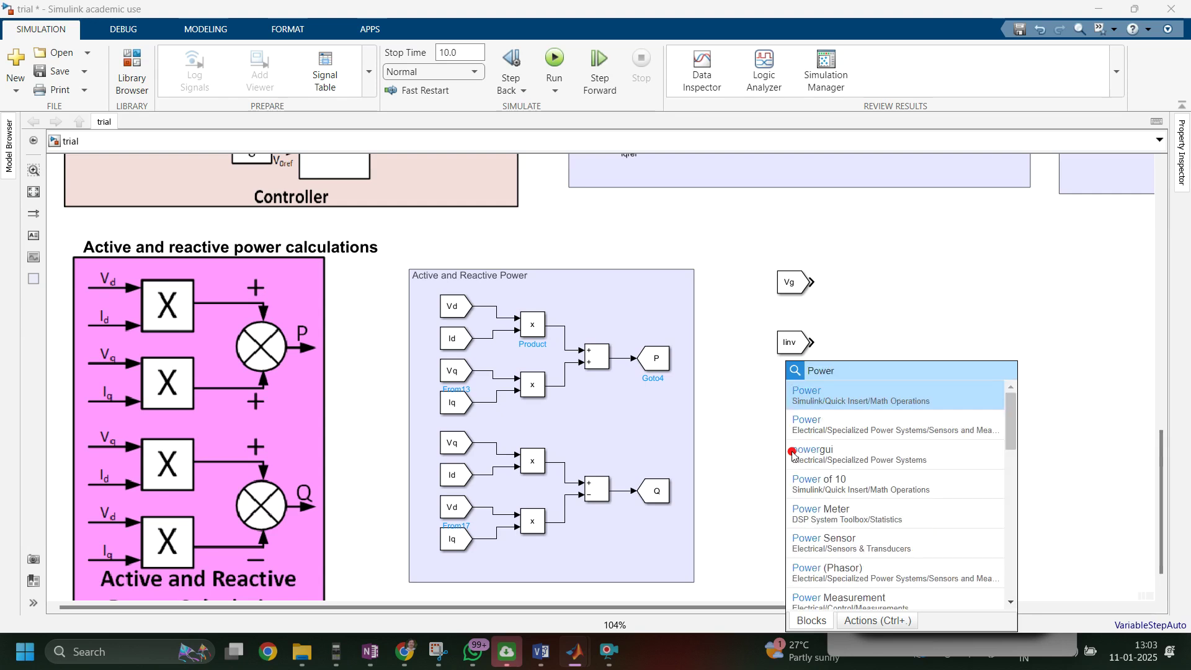
key(Return)
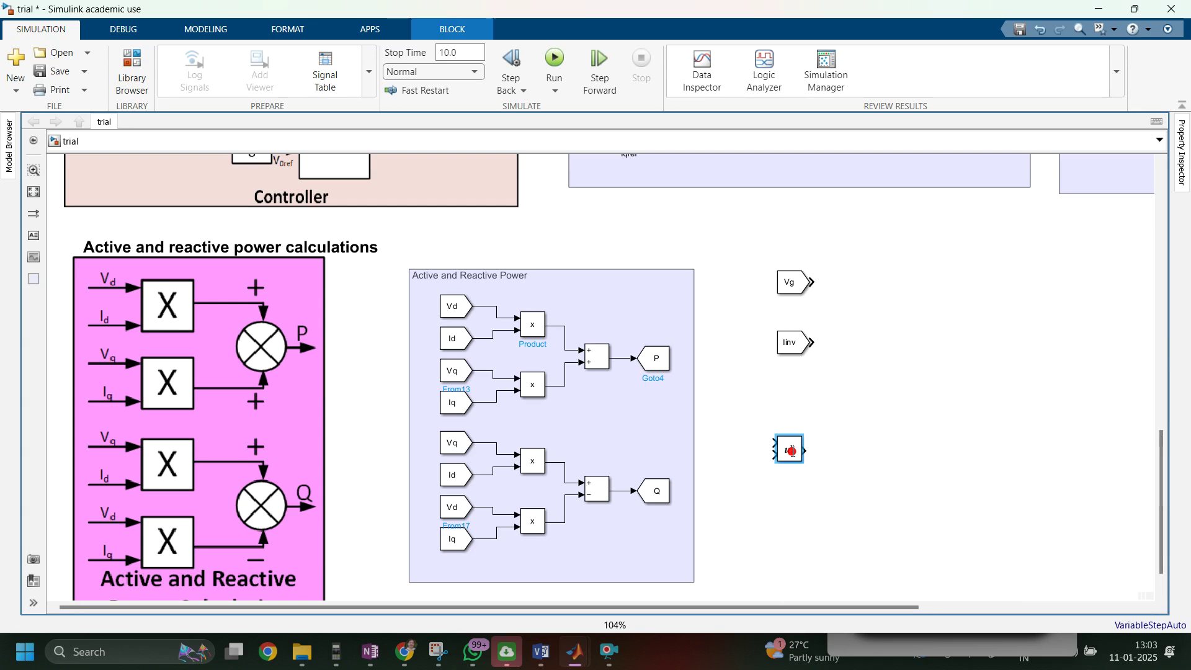
drag(771, 419, 840, 496)
key(Delete)
Step: Add a From block below the Iinv block and set its Goto tag to P
double_click(817, 426)
text(from)
key(Return)
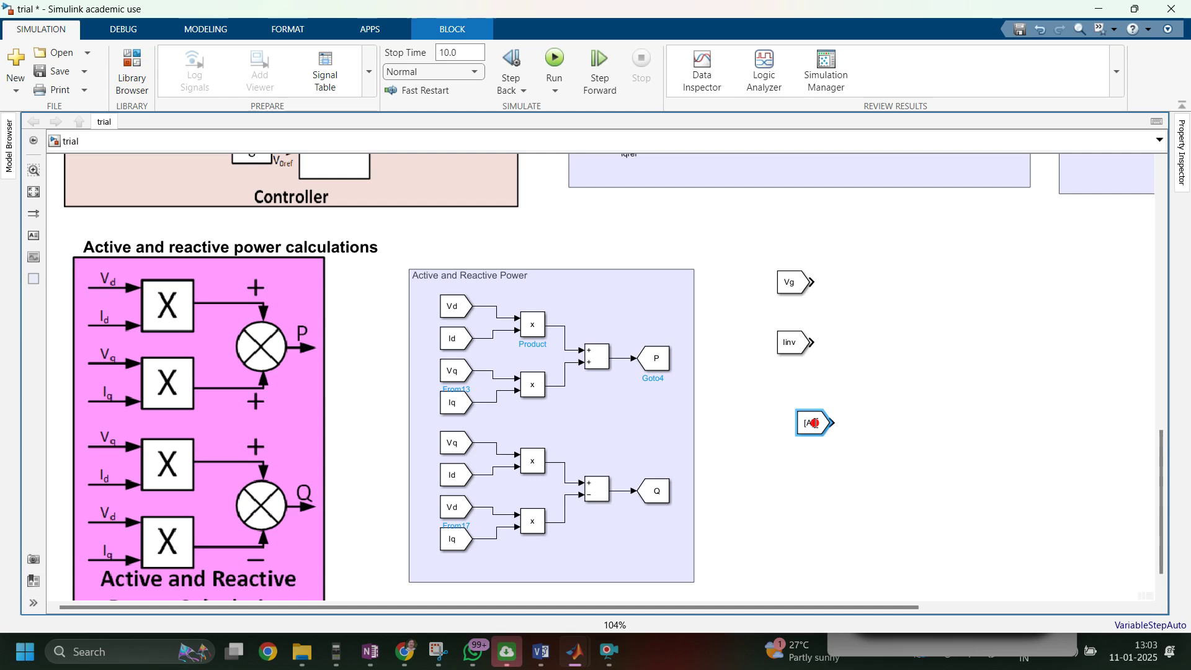
double_click(822, 428)
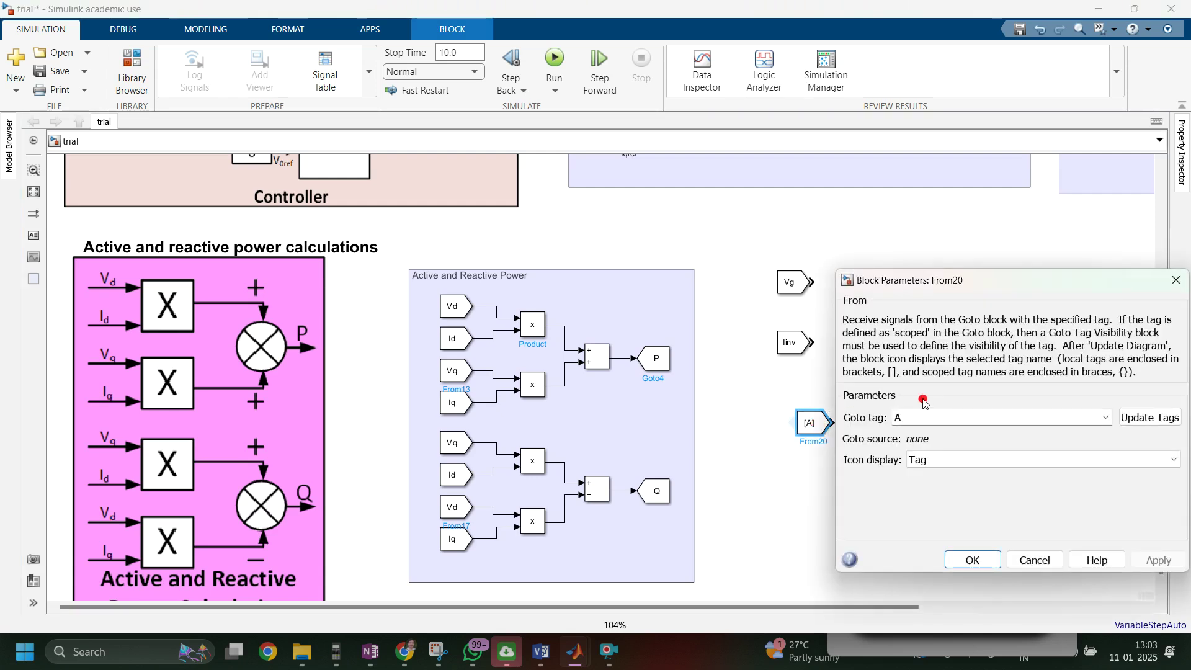
text(P)
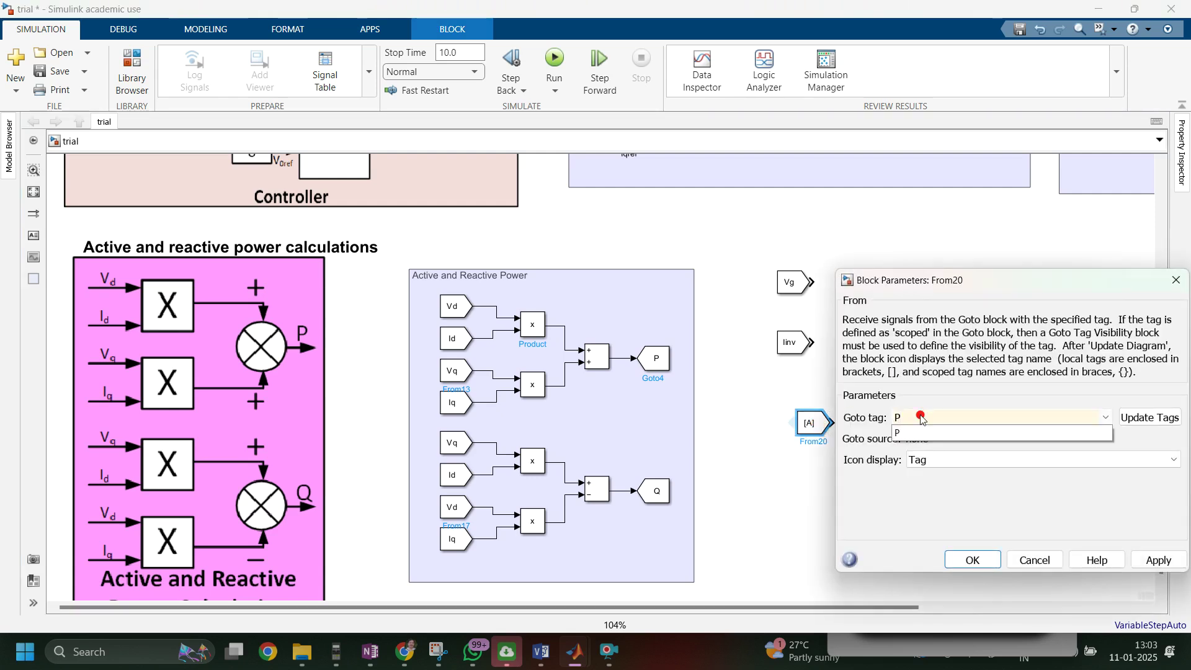
click(1152, 559)
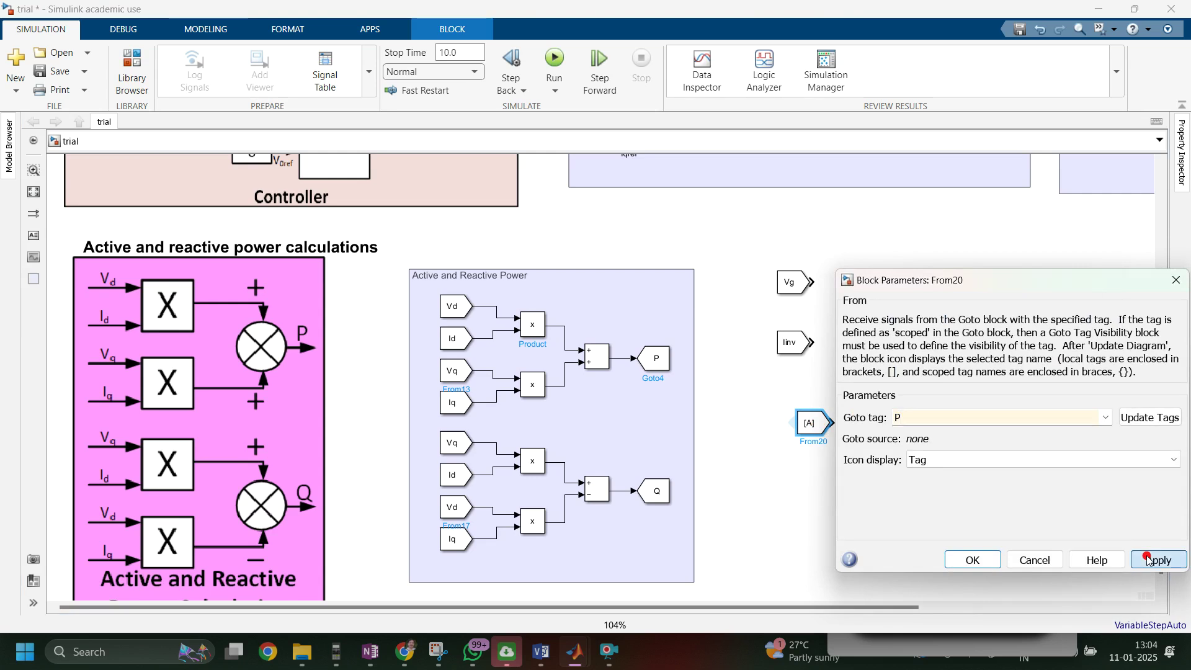
click(972, 560)
Step: Copy the P From block into the column below Iinv and set the tag of the lowest copy to Q
drag(805, 420, 800, 468)
click(800, 467)
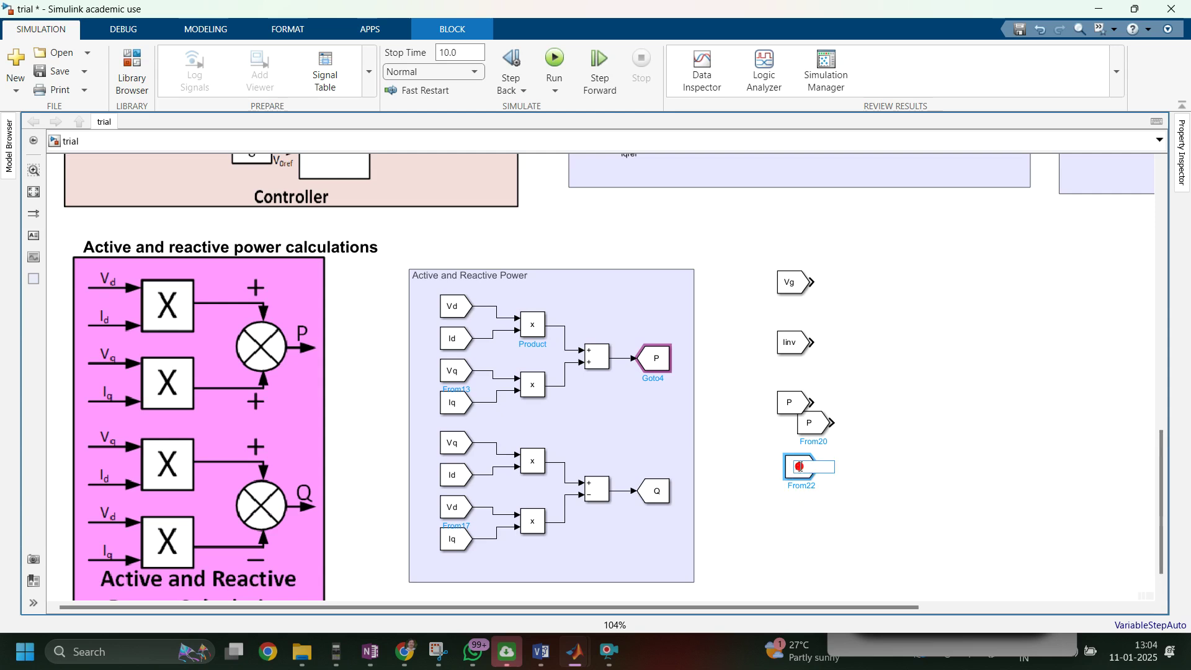
text(Q)
key(Return)
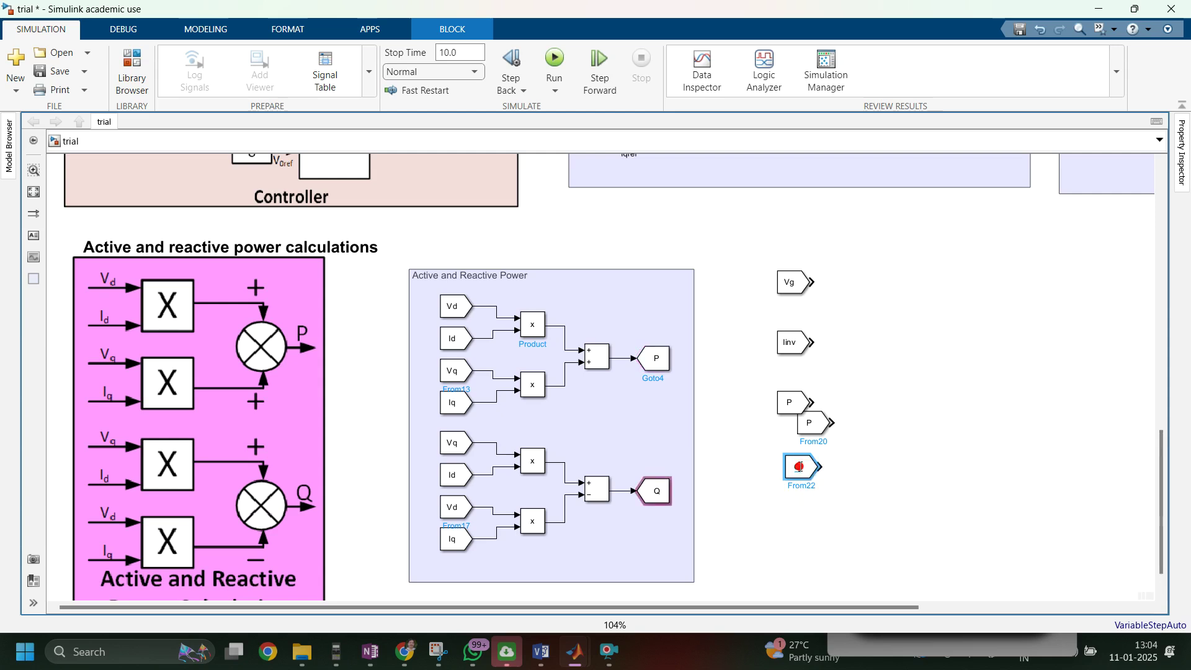
Step: Delete the surplus, misaligned P From block and align the Q block with the column of From blocks
click(899, 446)
click(810, 425)
key(Delete)
click(805, 472)
drag(806, 480, 797, 476)
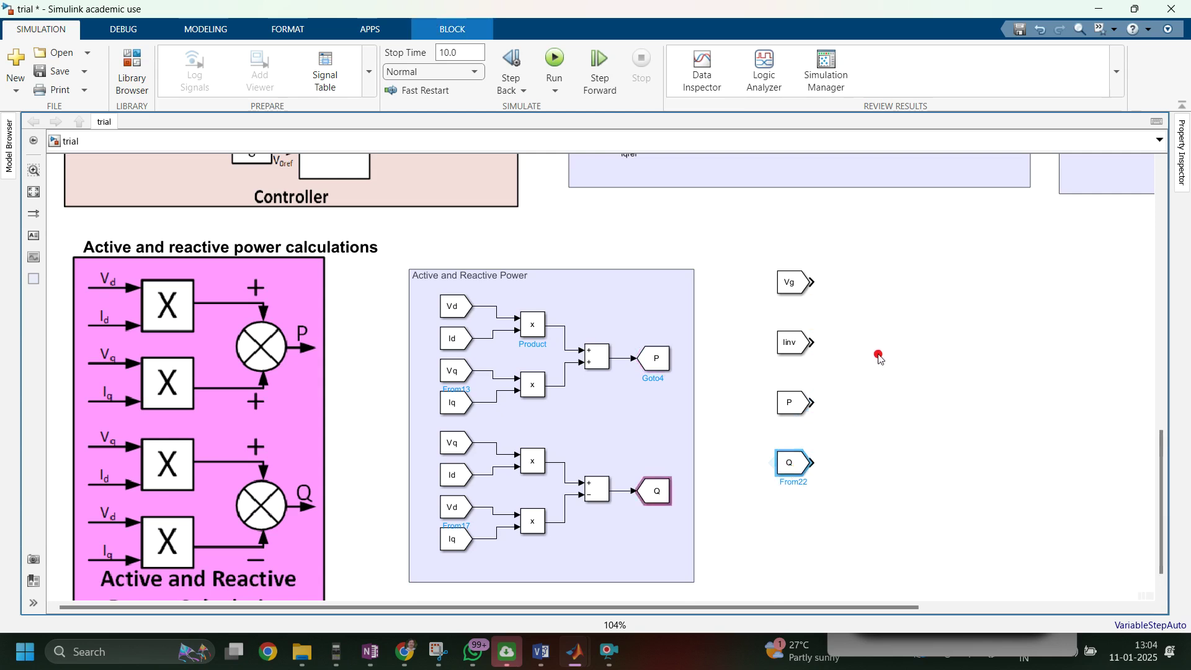
Step: Add a Scope block to the right of the Vg and Iinv From blocks
double_click(876, 312)
text(s)
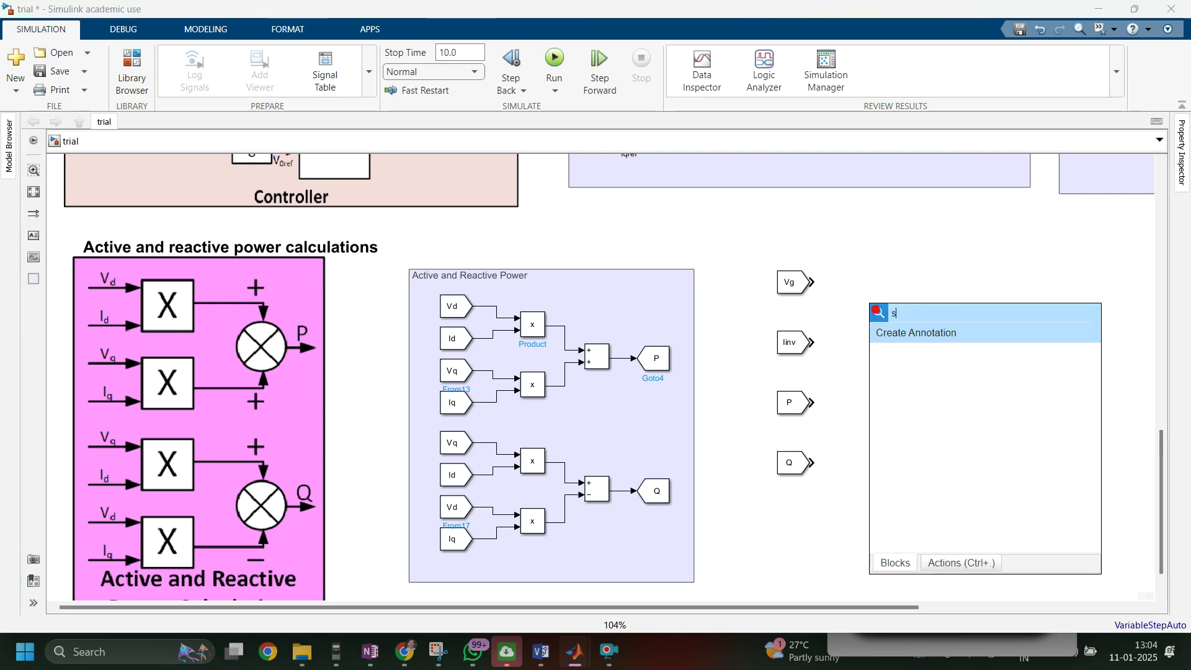
text(cope)
key(Return)
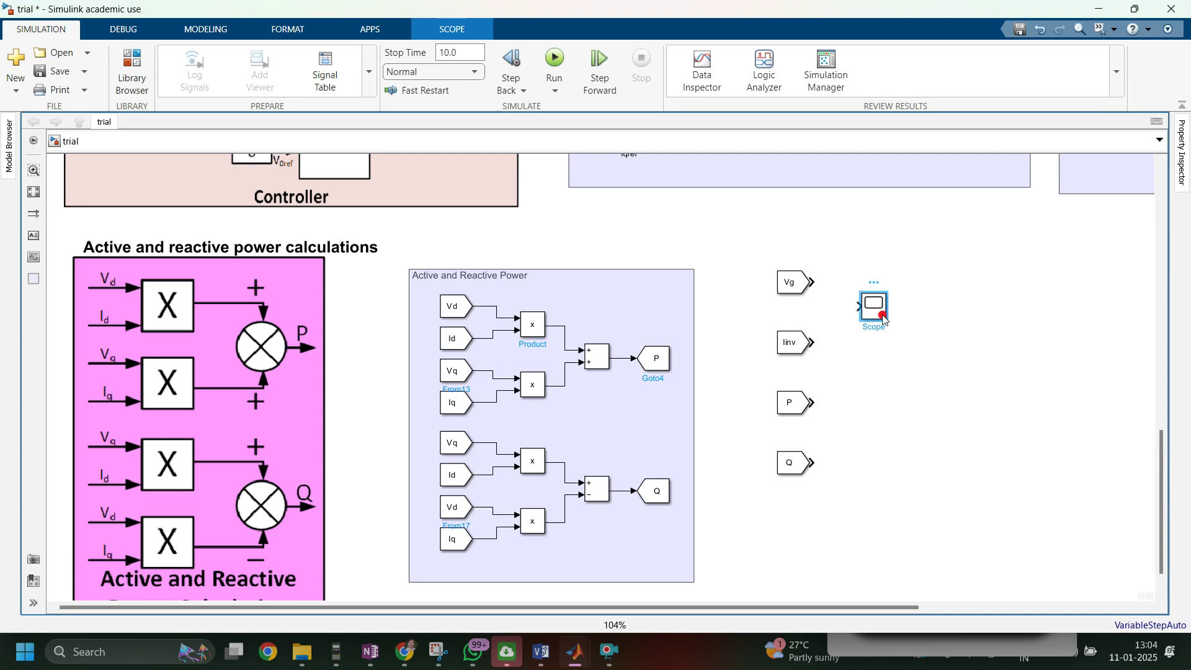
Step: Configure the Scope with 4 input ports and a layout of four displays stacked in one column
double_click(884, 319)
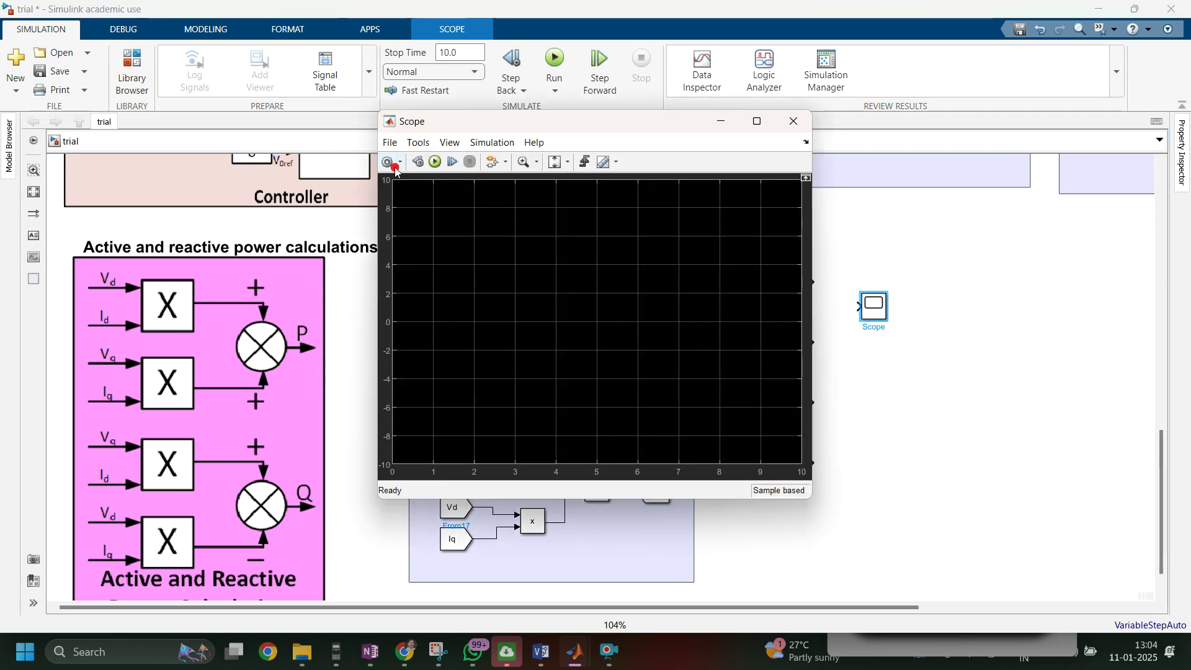
click(386, 163)
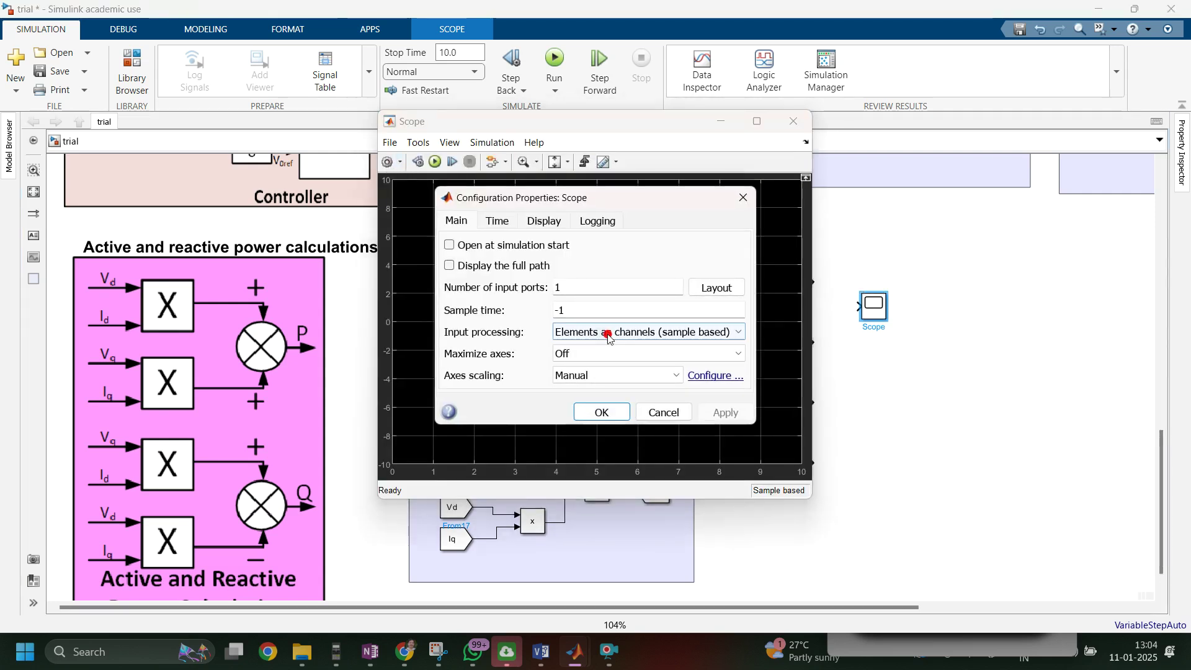
double_click(588, 282)
text(4)
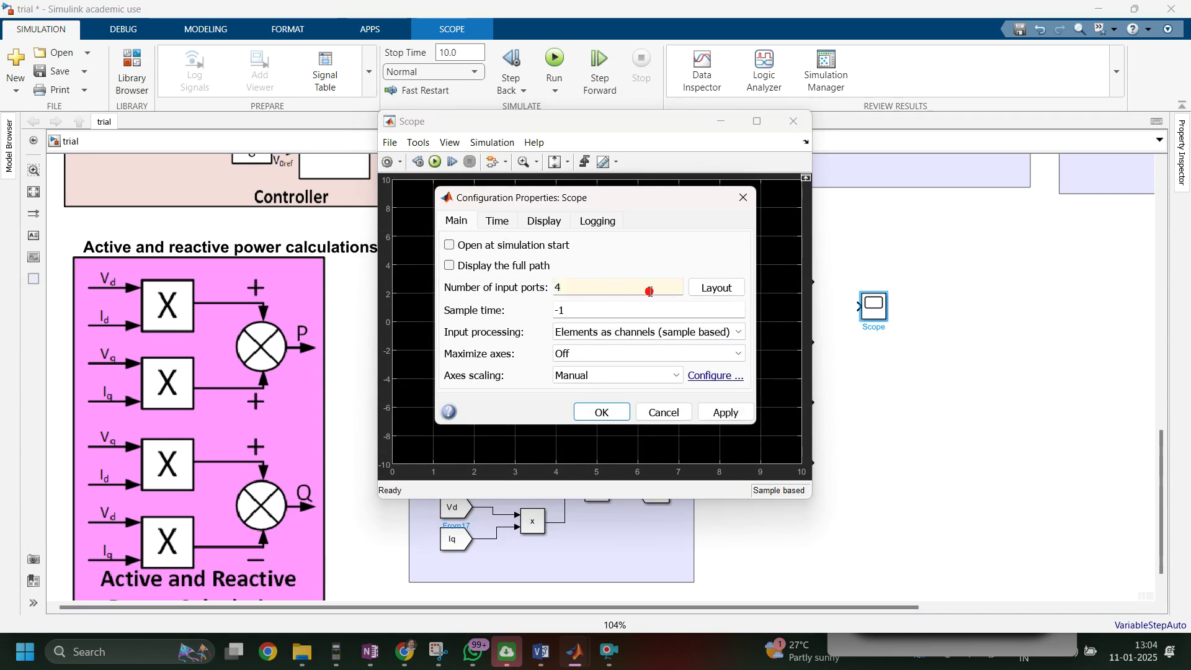
click(716, 287)
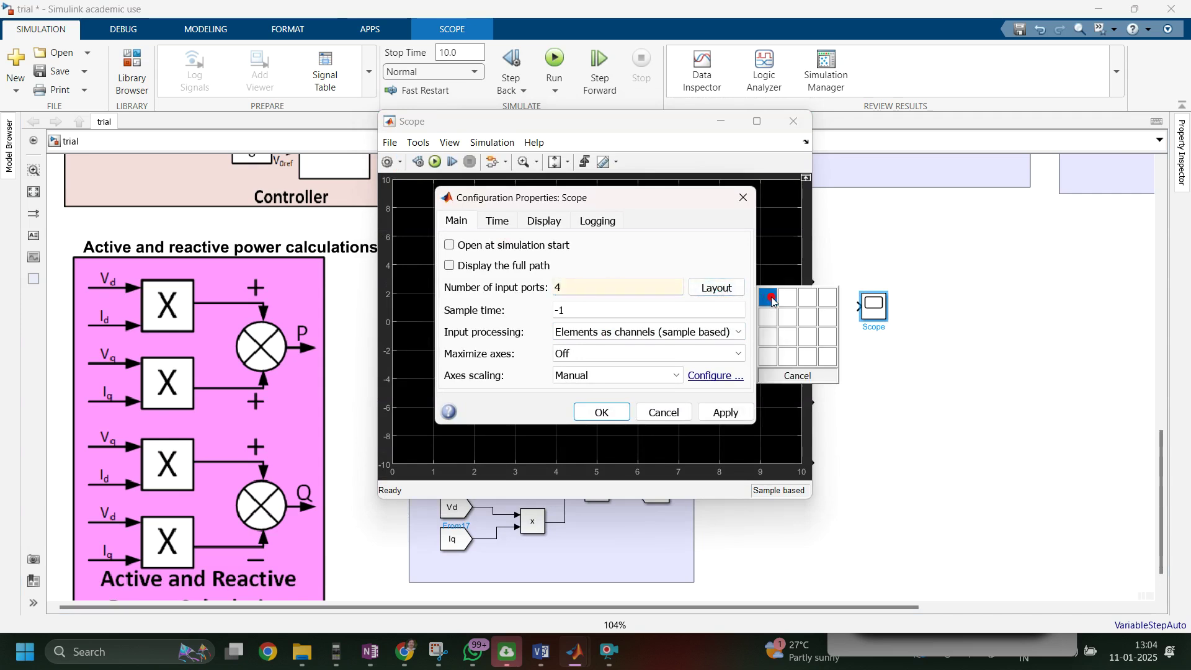
click(774, 357)
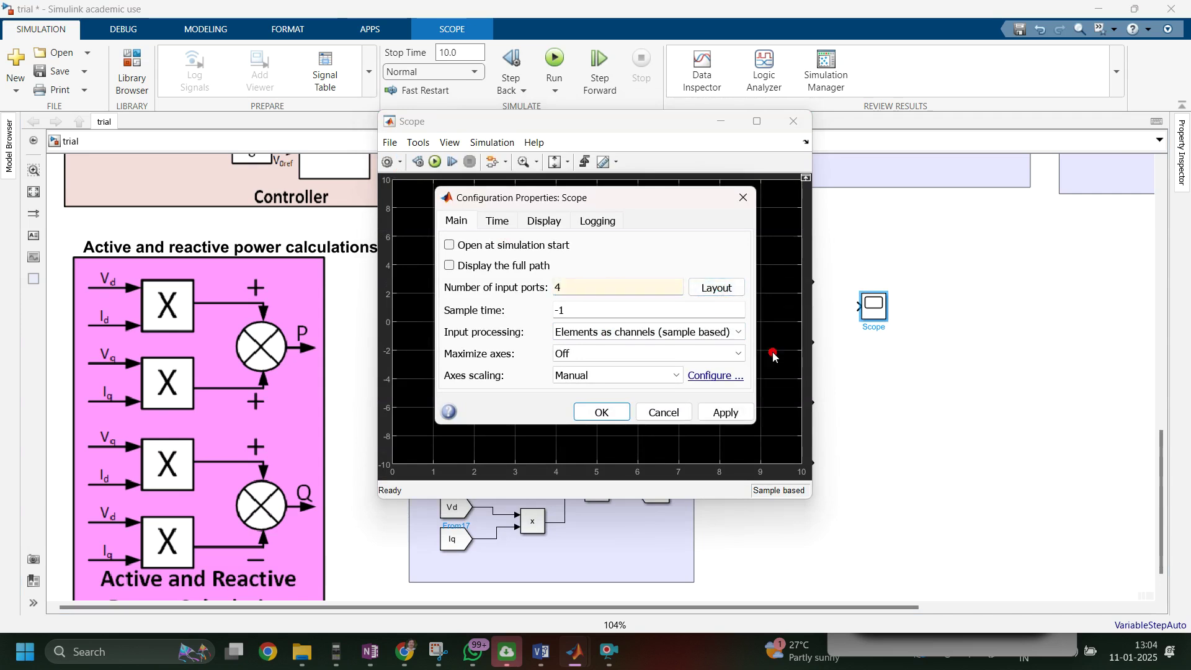
click(602, 412)
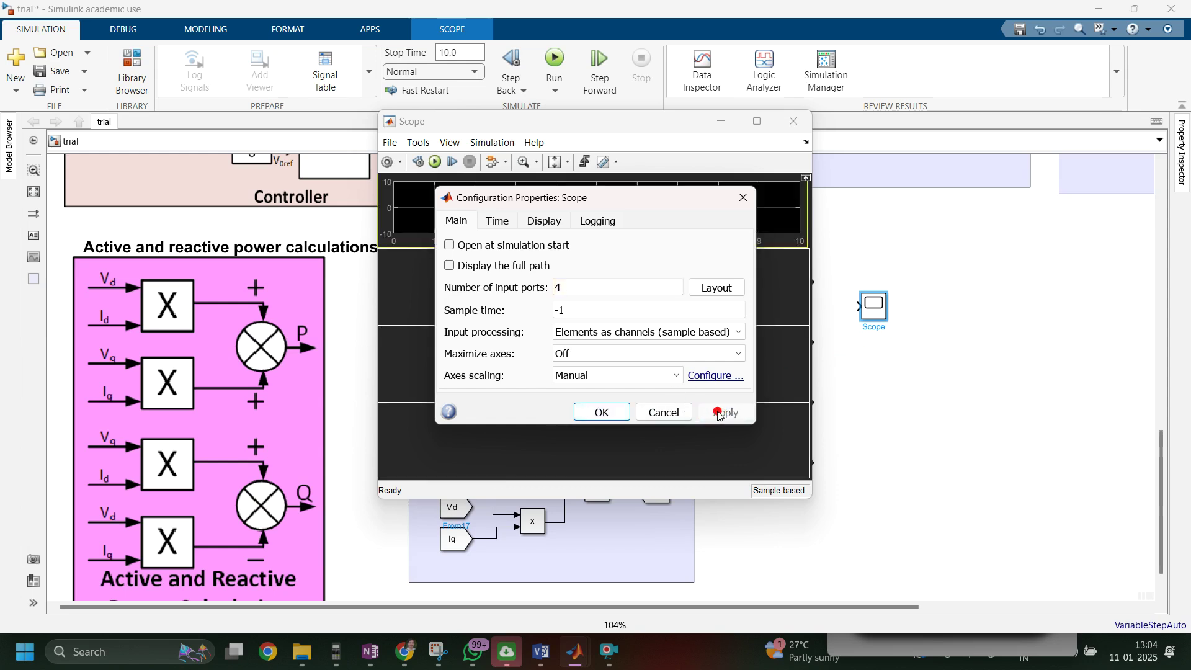
Step: Enlarge the Scope block to span the column of From blocks and connect Vg and Iinv to its first two inputs
click(885, 310)
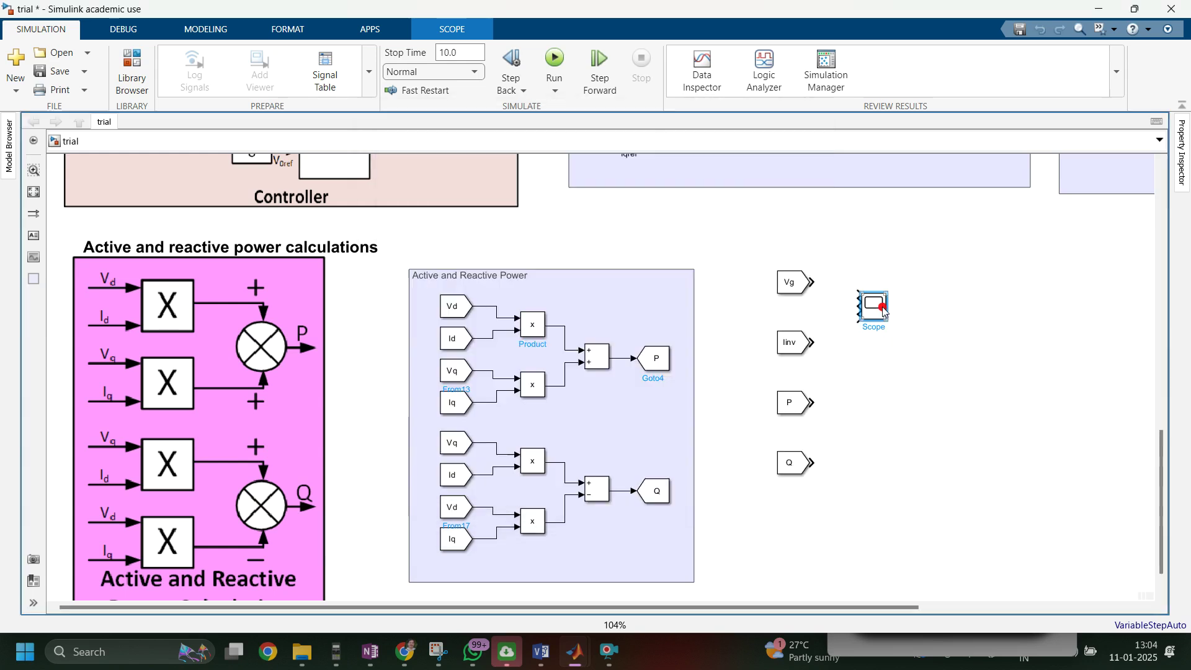
drag(887, 322, 934, 439)
drag(814, 282, 894, 298)
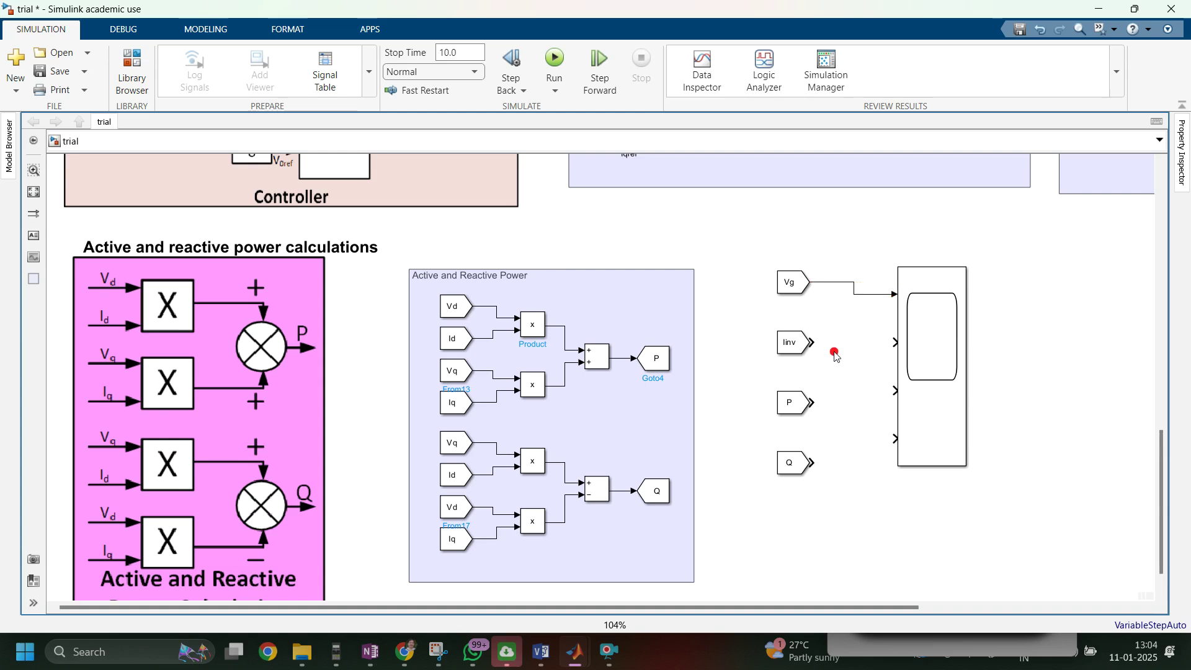
drag(810, 342, 894, 343)
Step: Connect P and Q to the Scope's third and fourth inputs, aligning P with its port and moving Q slightly up
drag(818, 404, 894, 391)
drag(789, 402, 789, 390)
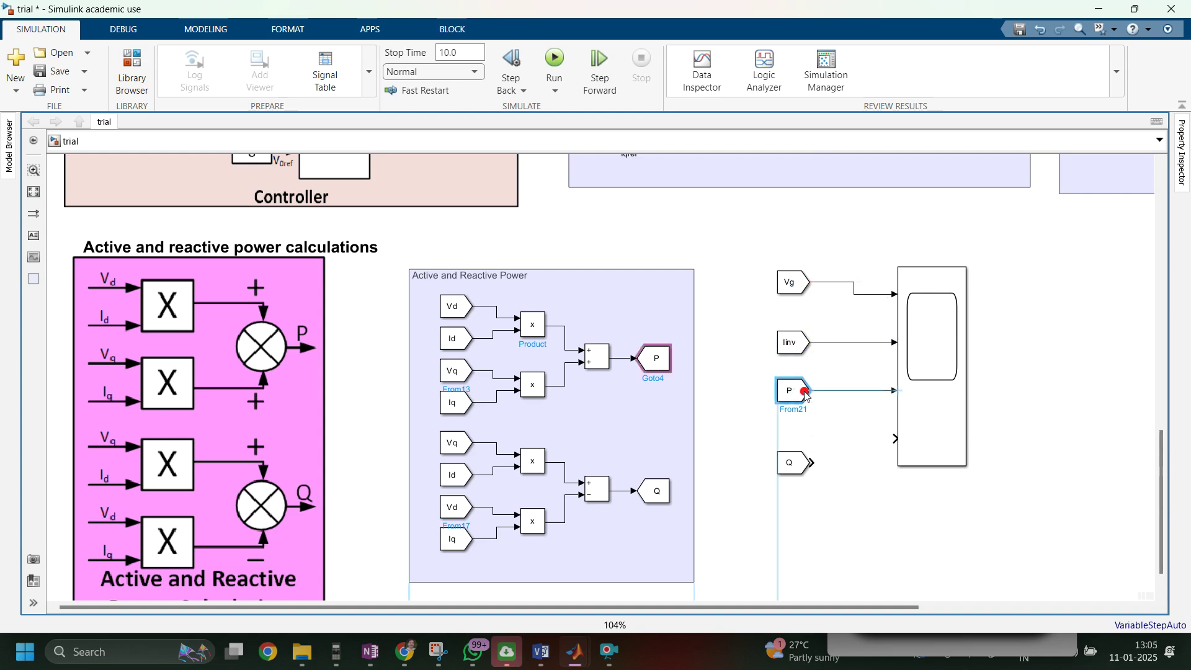
drag(814, 462, 897, 441)
drag(792, 474, 795, 465)
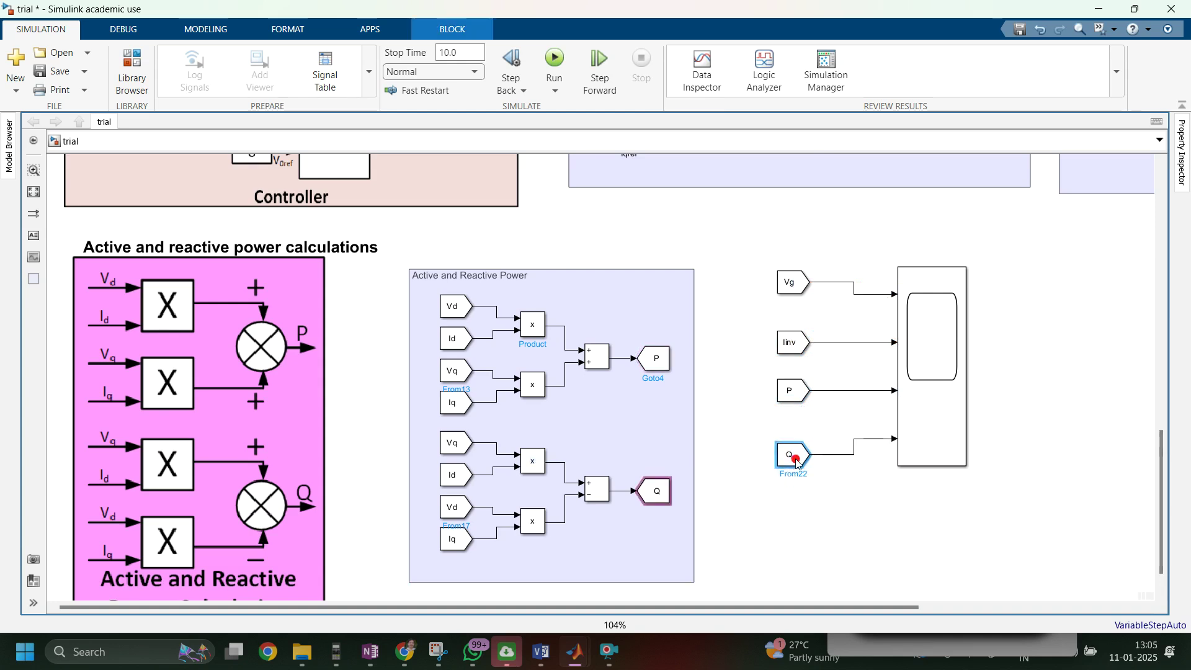
click(1010, 395)
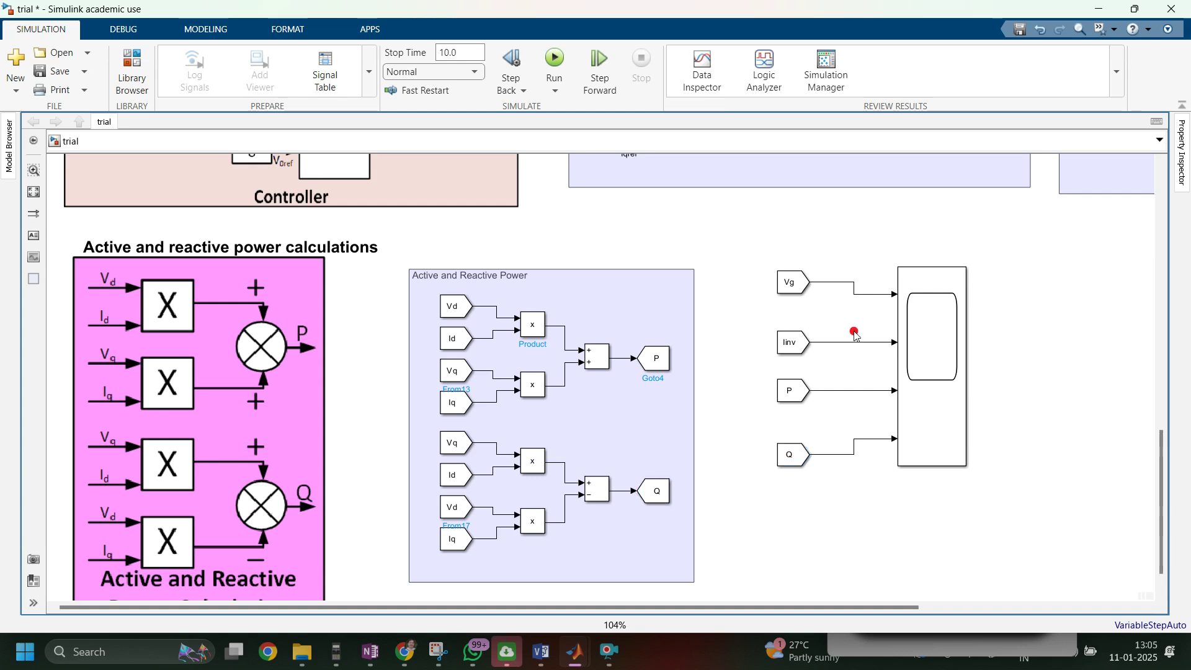
Step: Label the Vg signal line "Grid Voltage" and the Iinv signal line "Inverter Current"
click(869, 296)
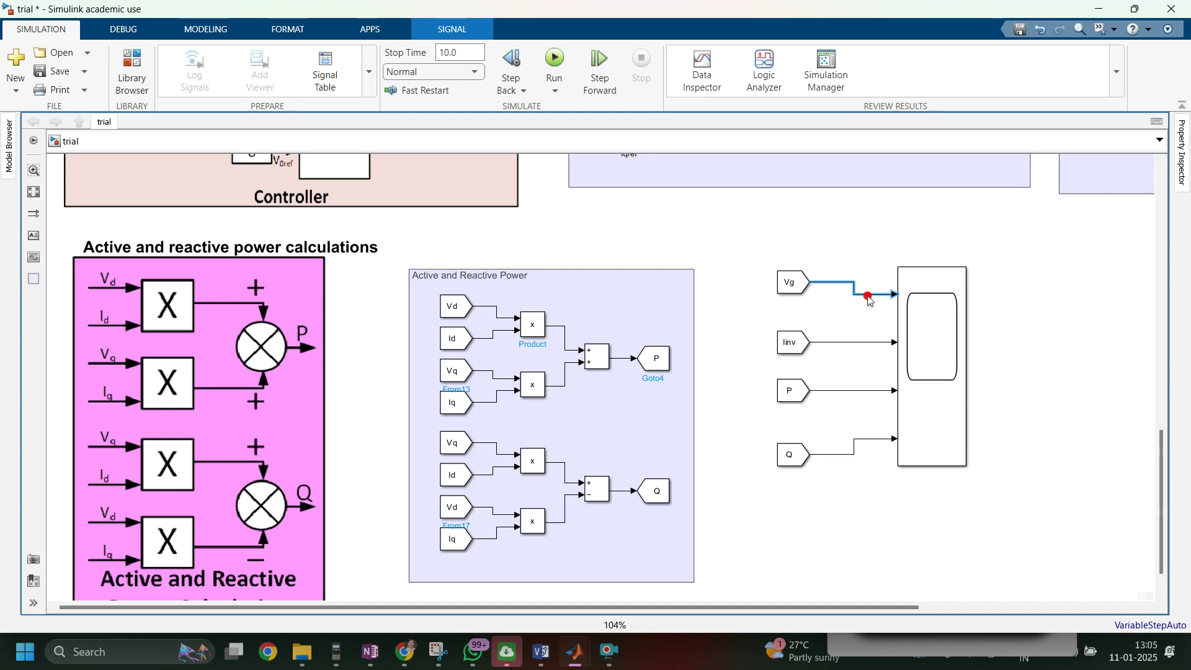
key(BackSpace)
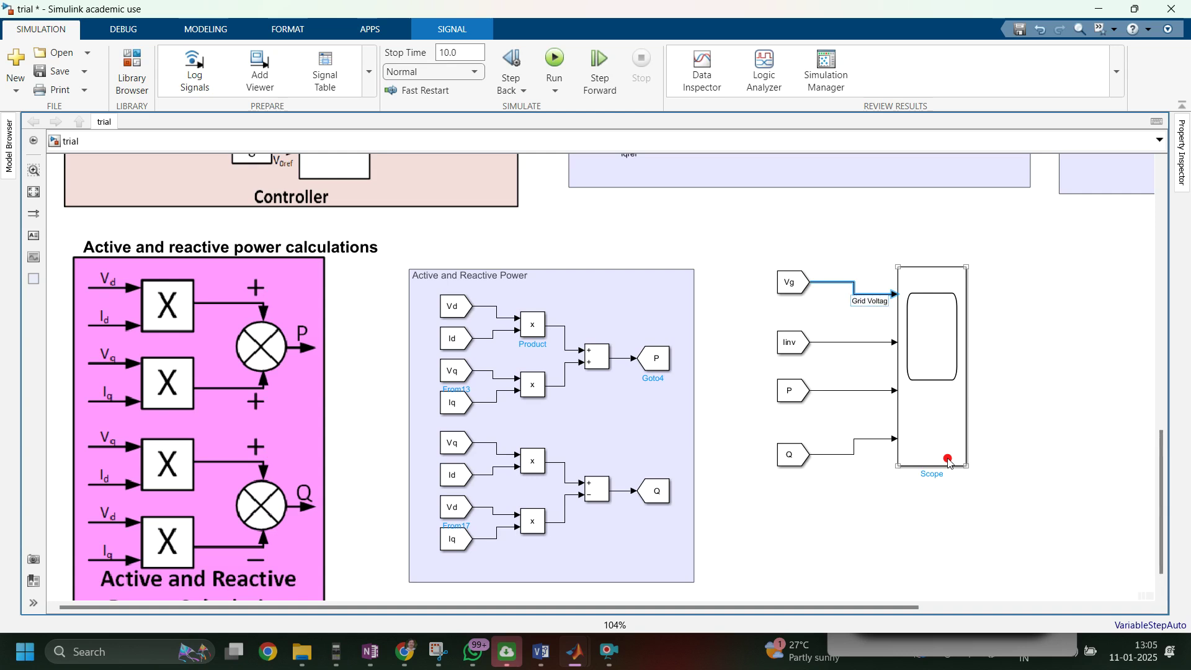
double_click(859, 343)
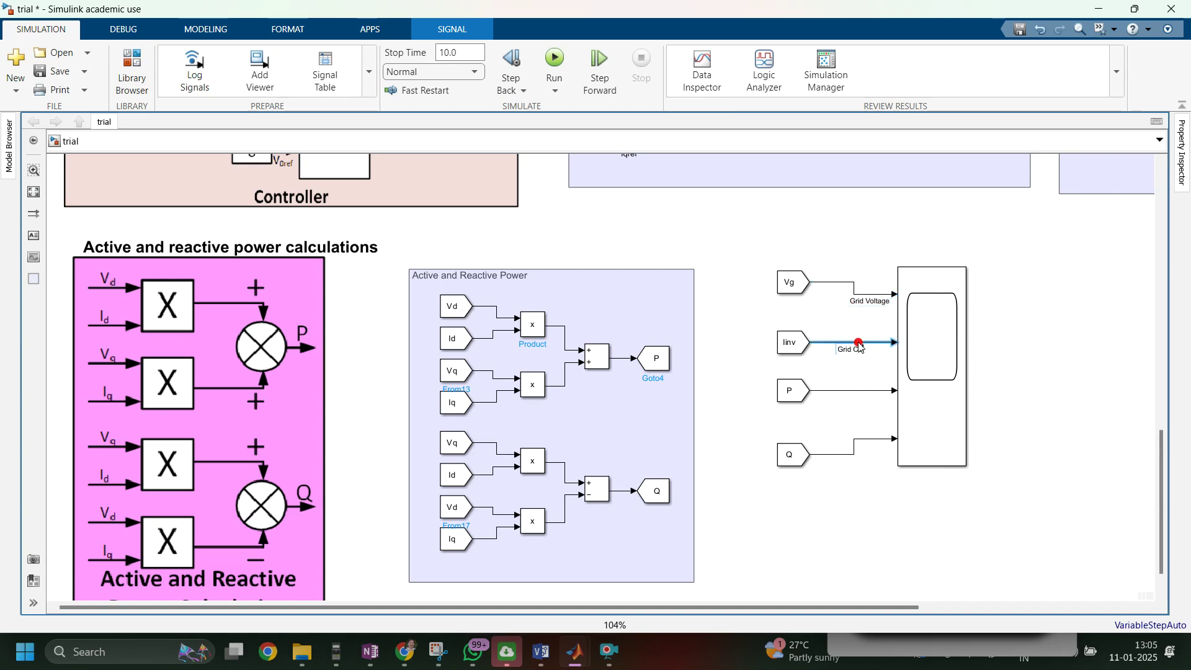
text(Grid Curren)
Step: Label the P signal line "Active Power" and the Q signal line "Reactive Power"
double_click(881, 393)
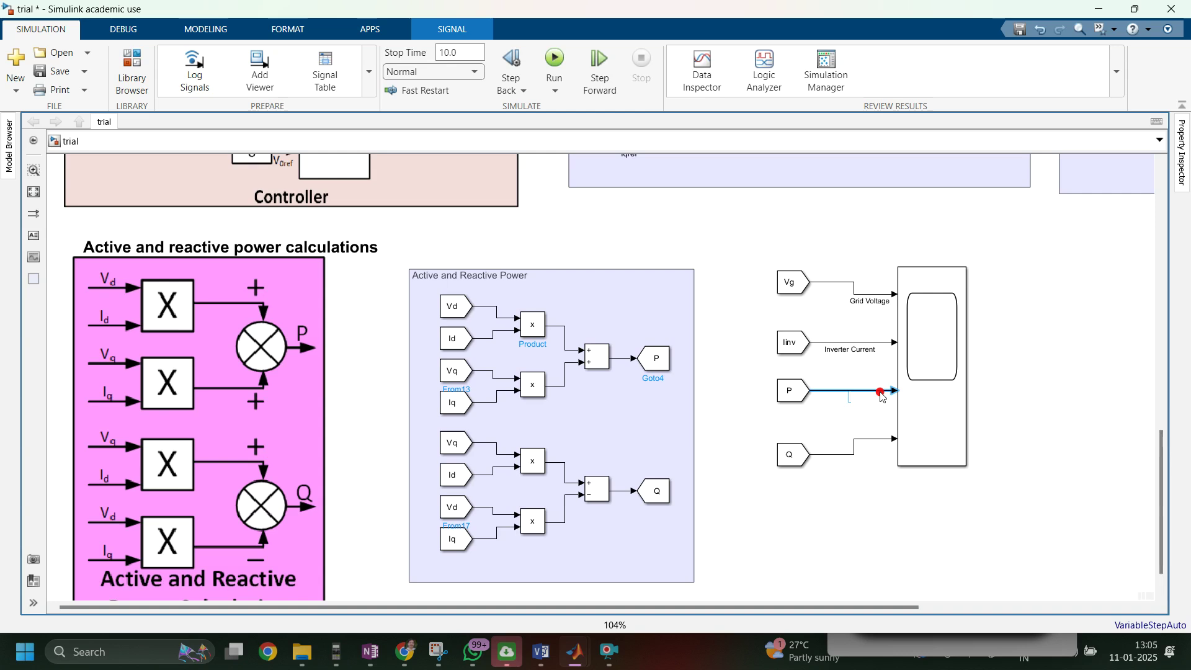
text(Active Power)
click(863, 442)
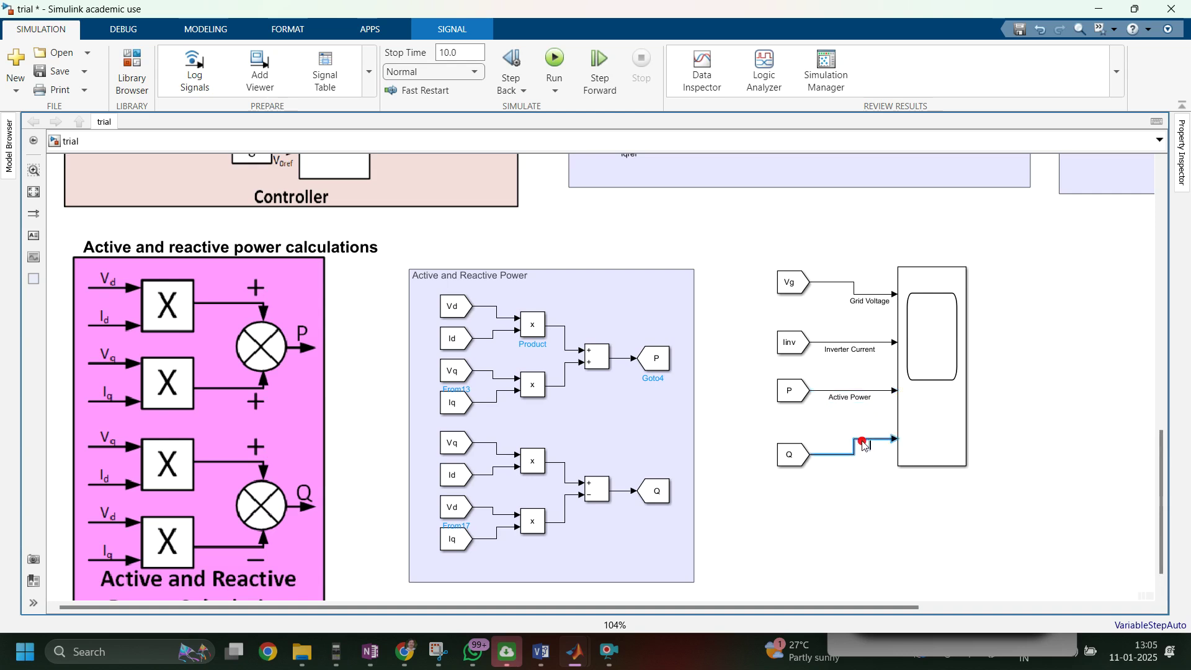
text(Reactive Power)
click(877, 493)
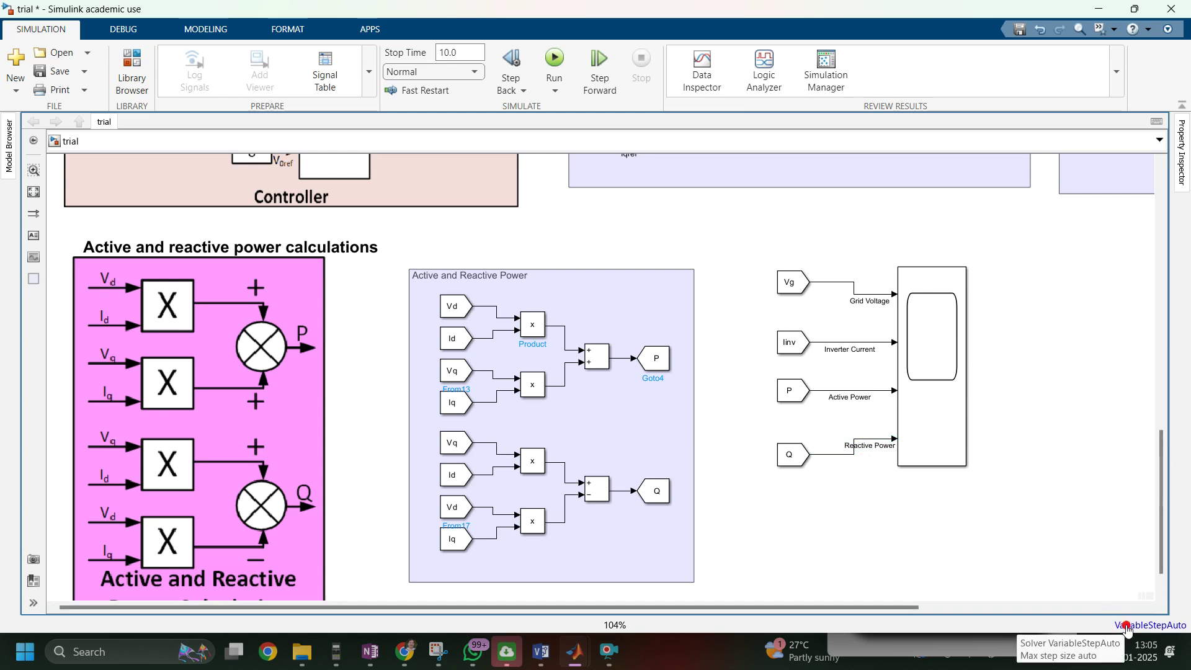
Step: Set the simulation stop time to 1 and the variable-step solver to ode23t (mod. stiff/Trapezoidal)
click(460, 51)
text(2)
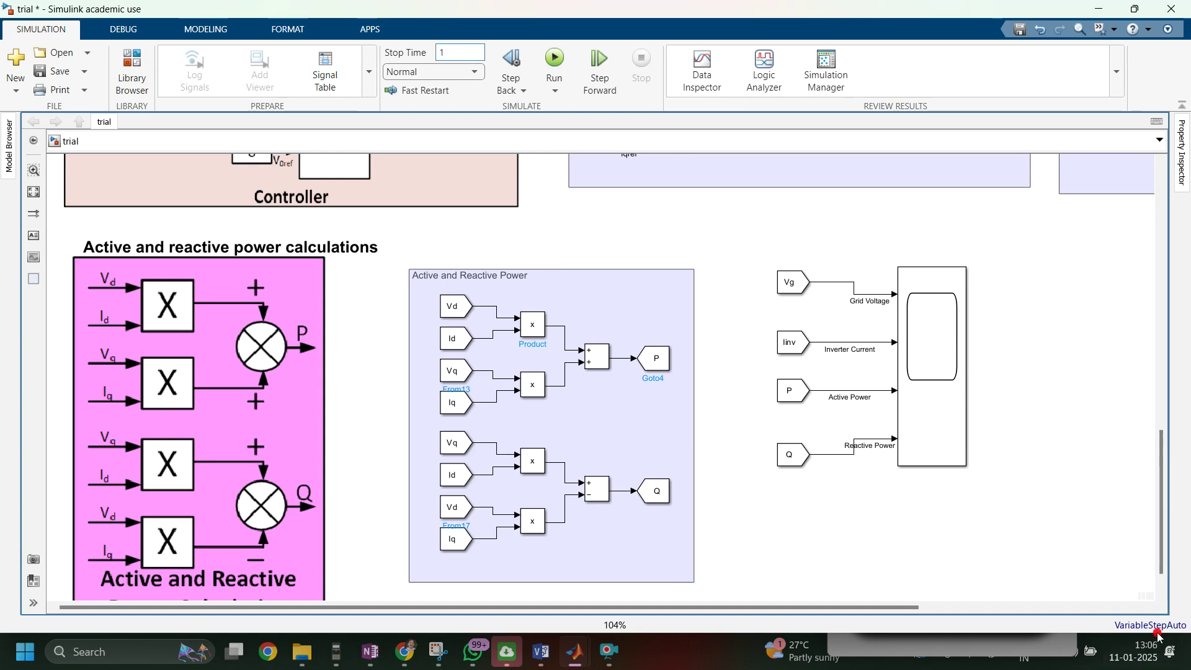
mouse_move(1153, 627)
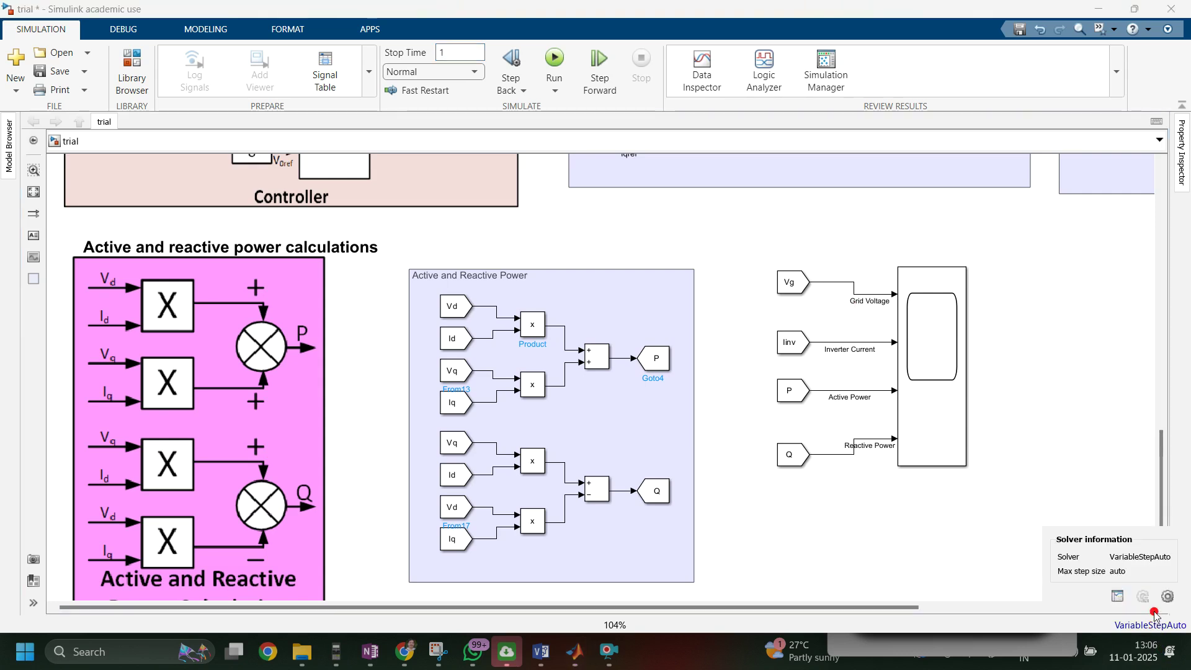
click(1170, 596)
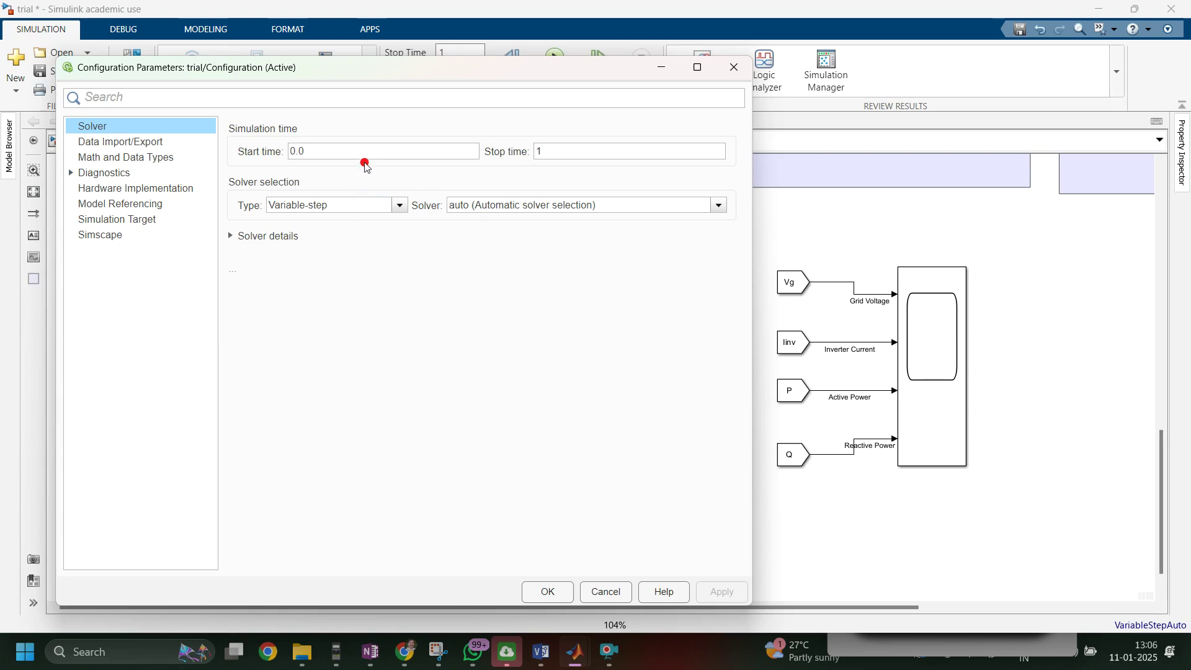
click(396, 214)
click(395, 221)
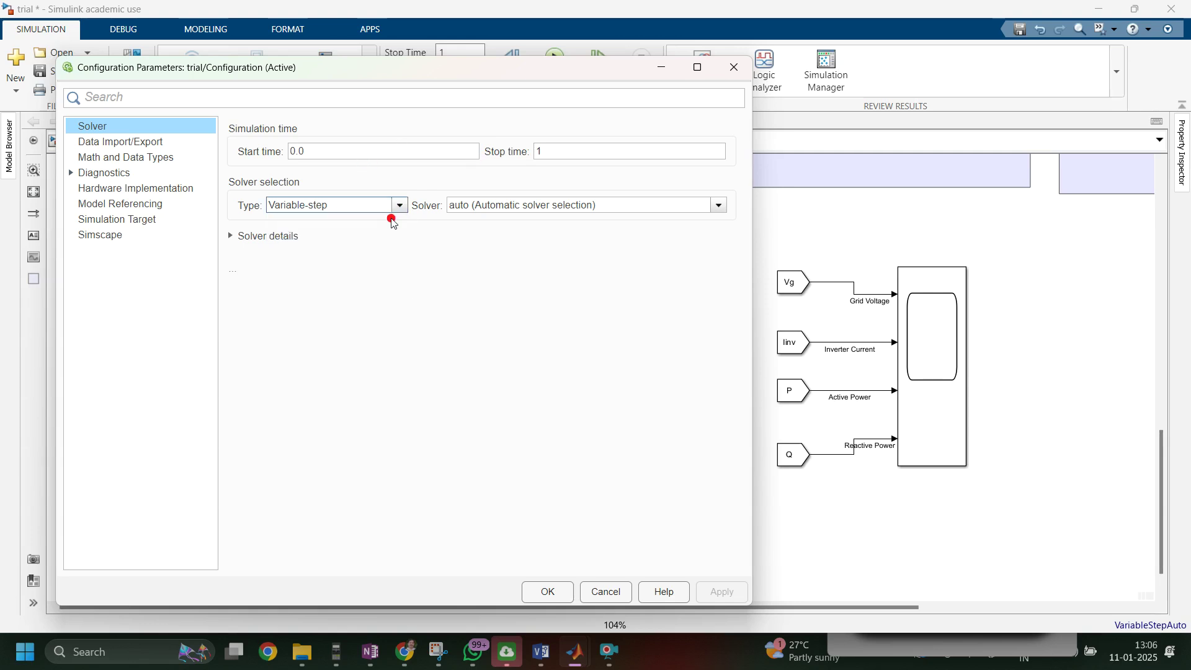
click(503, 204)
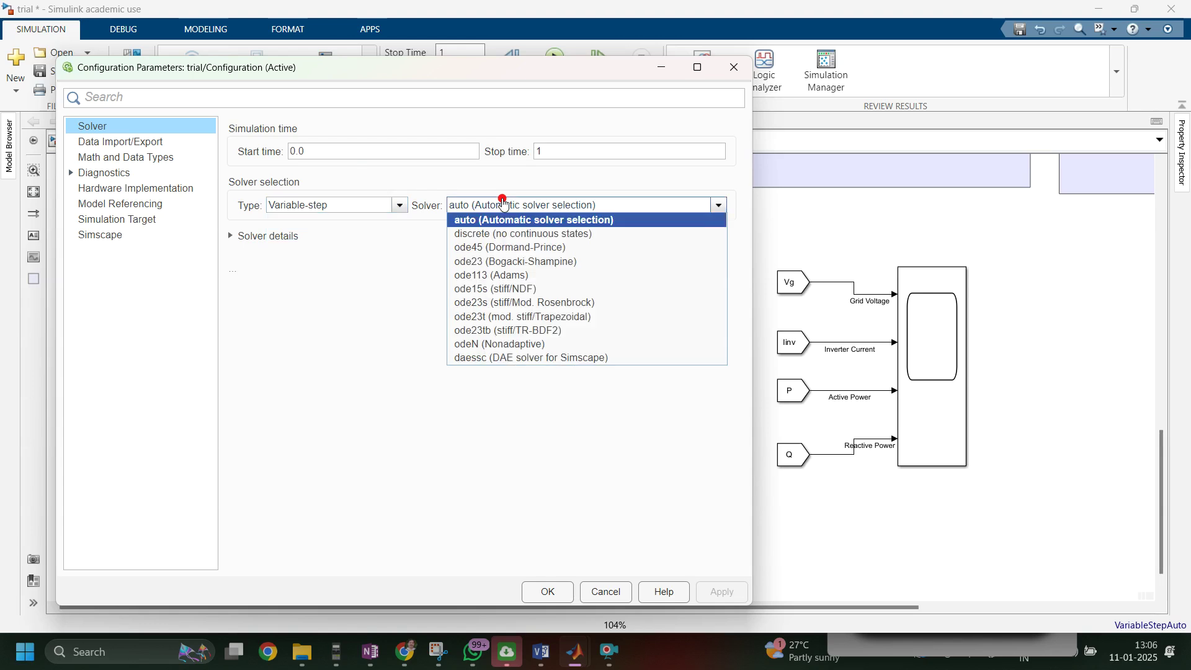
click(519, 323)
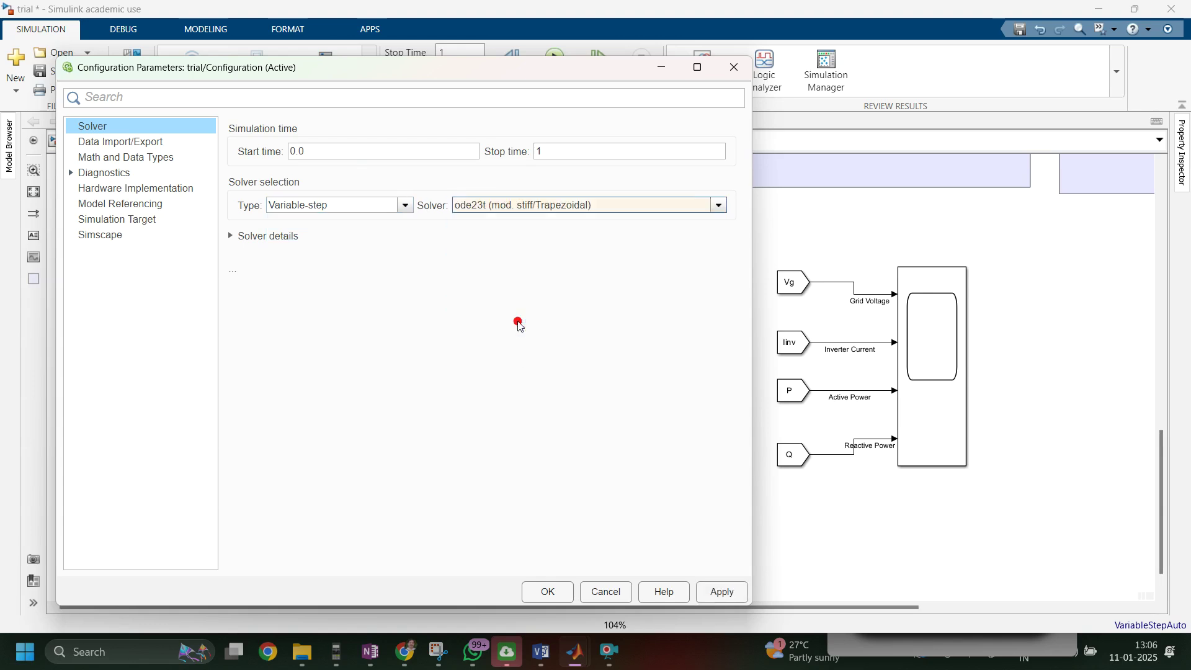
click(723, 593)
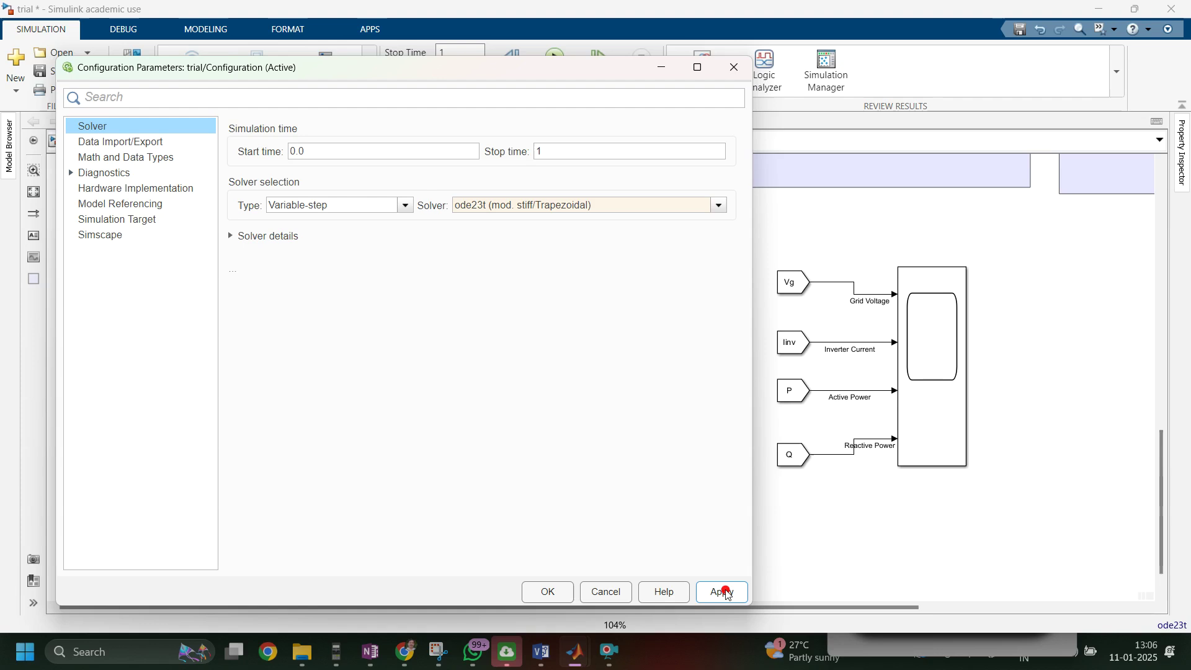
click(545, 593)
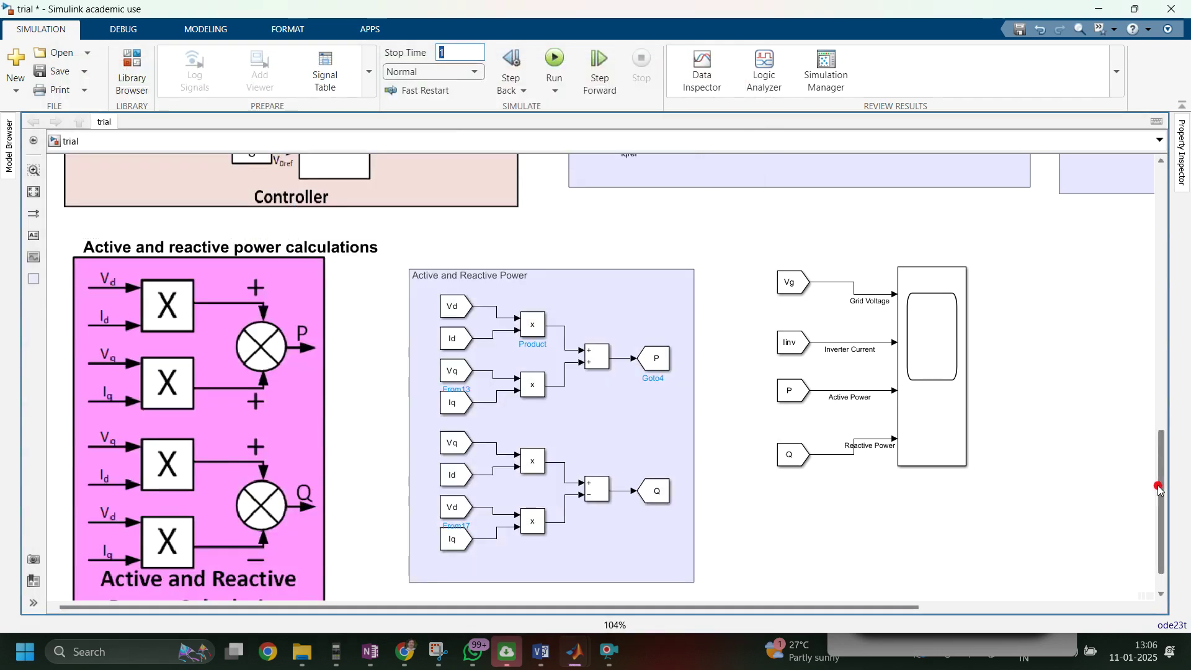
Step: Add a powergui block from Specialized Power Systems and place it below the Q From block
double_click(853, 546)
text(power)
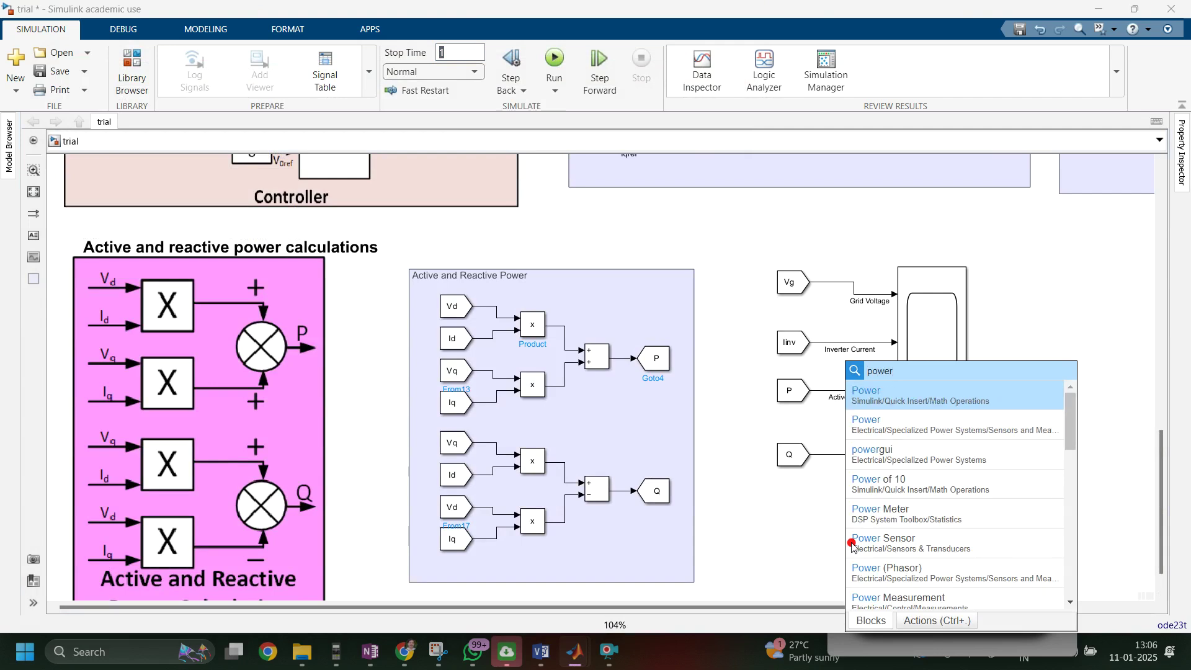
click(915, 462)
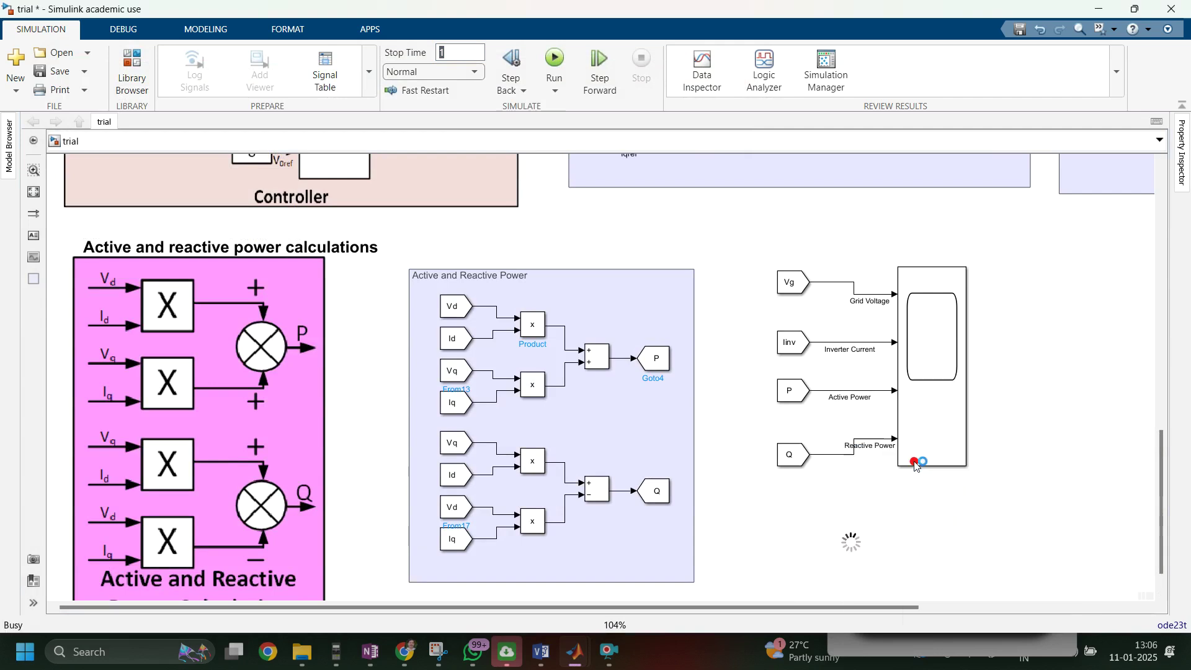
drag(850, 532, 810, 539)
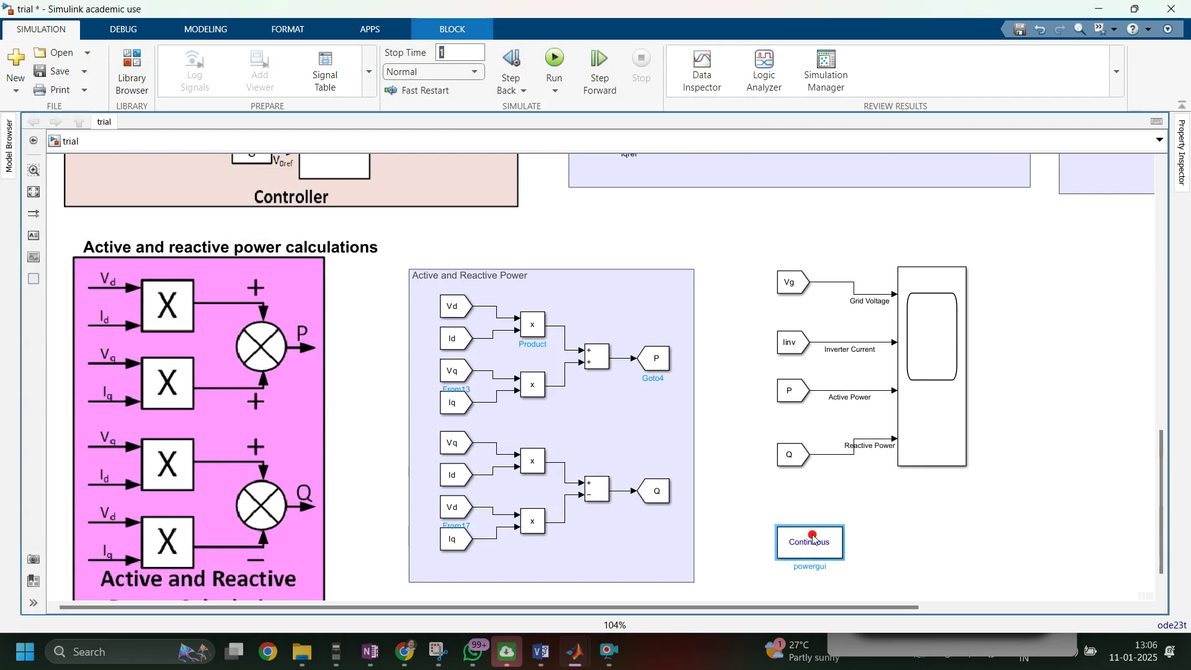
click(1022, 545)
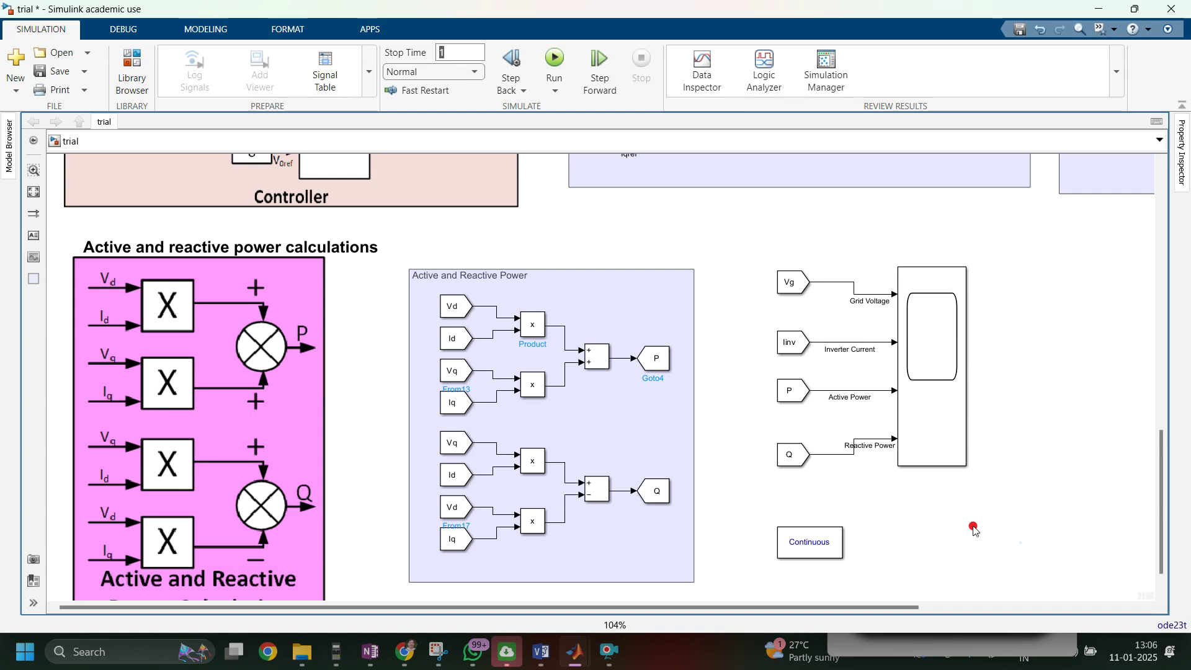
mouse_move(814, 664)
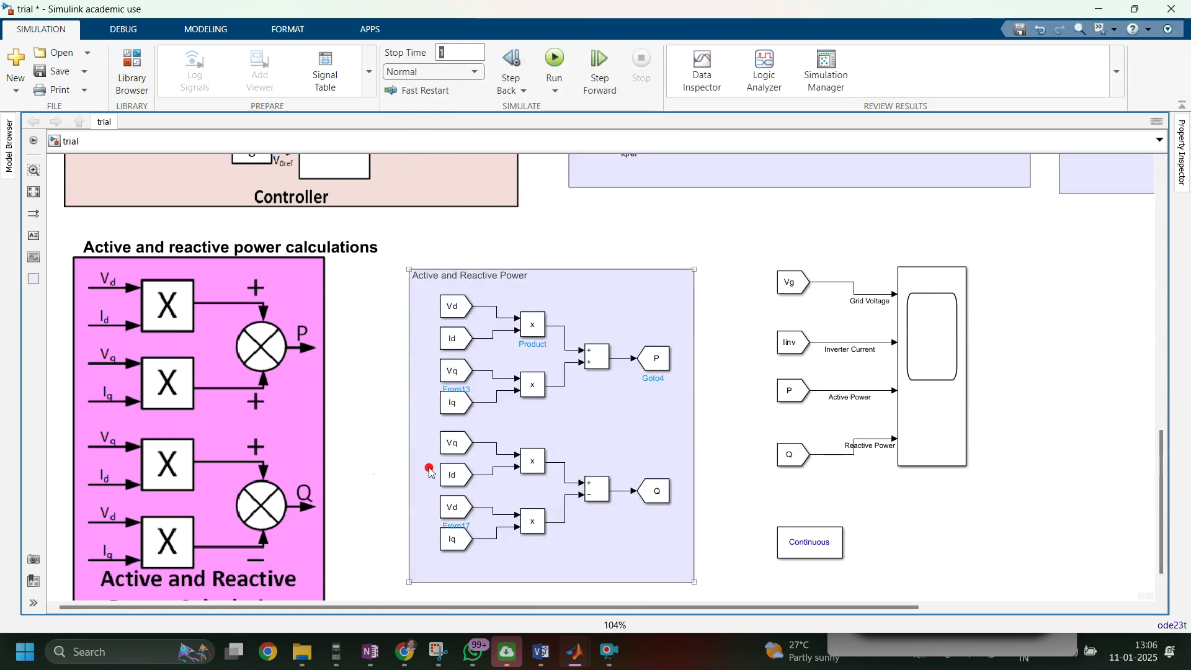
click(429, 472)
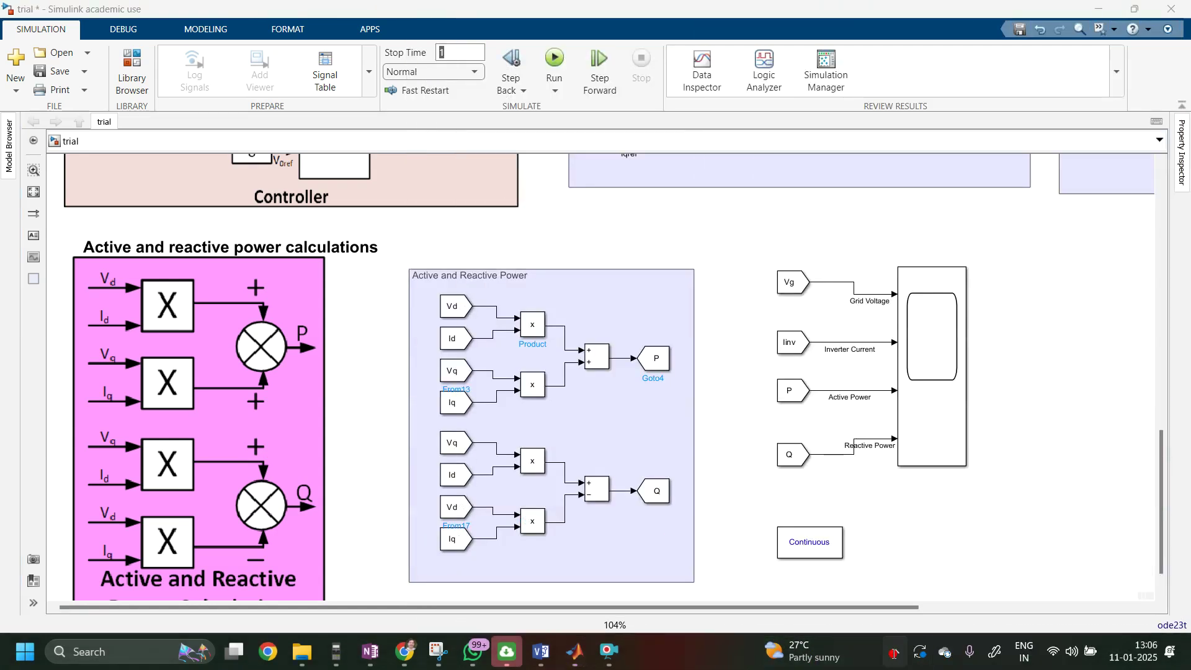
click(895, 651)
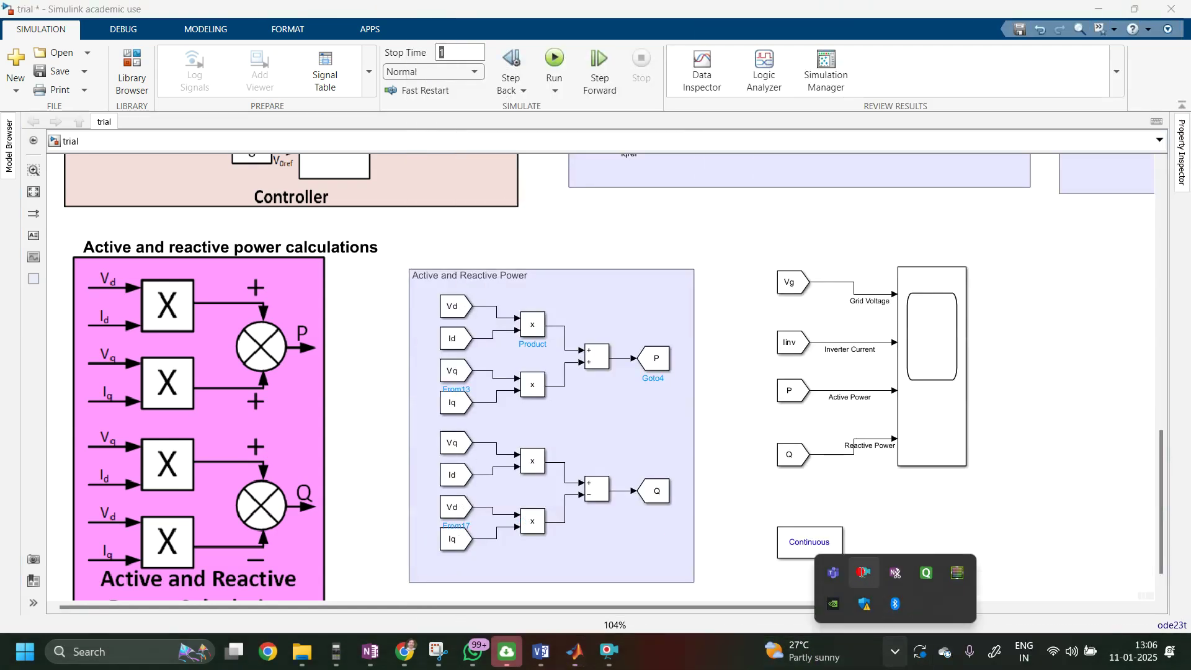
right_click(863, 572)
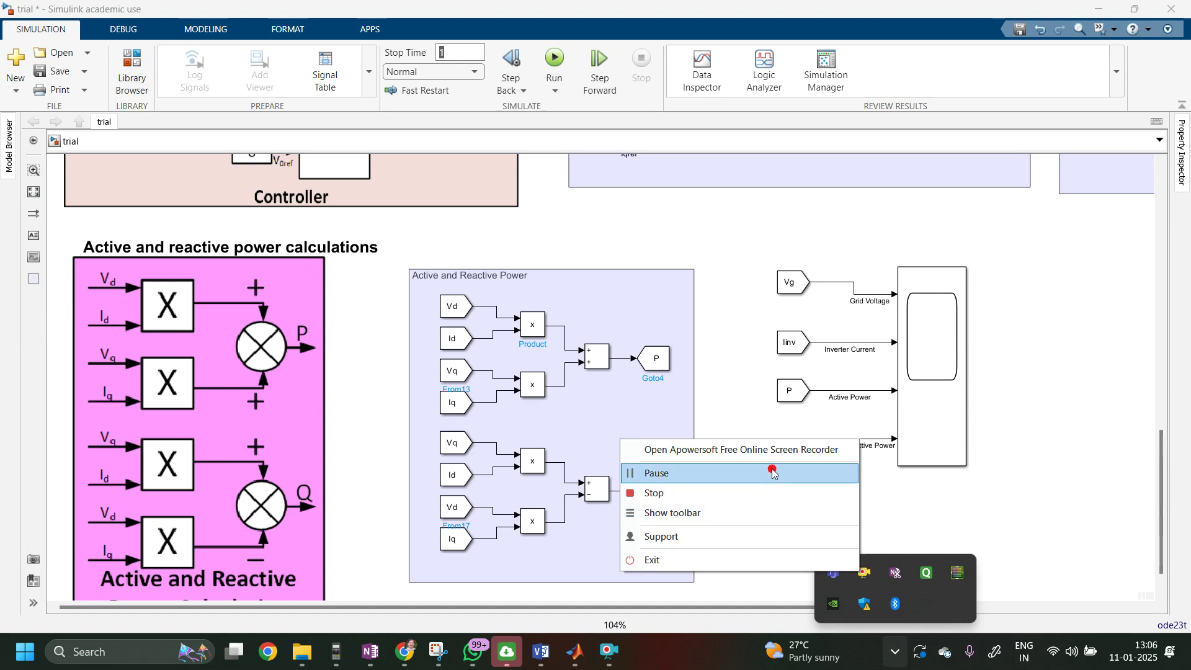
click(770, 474)
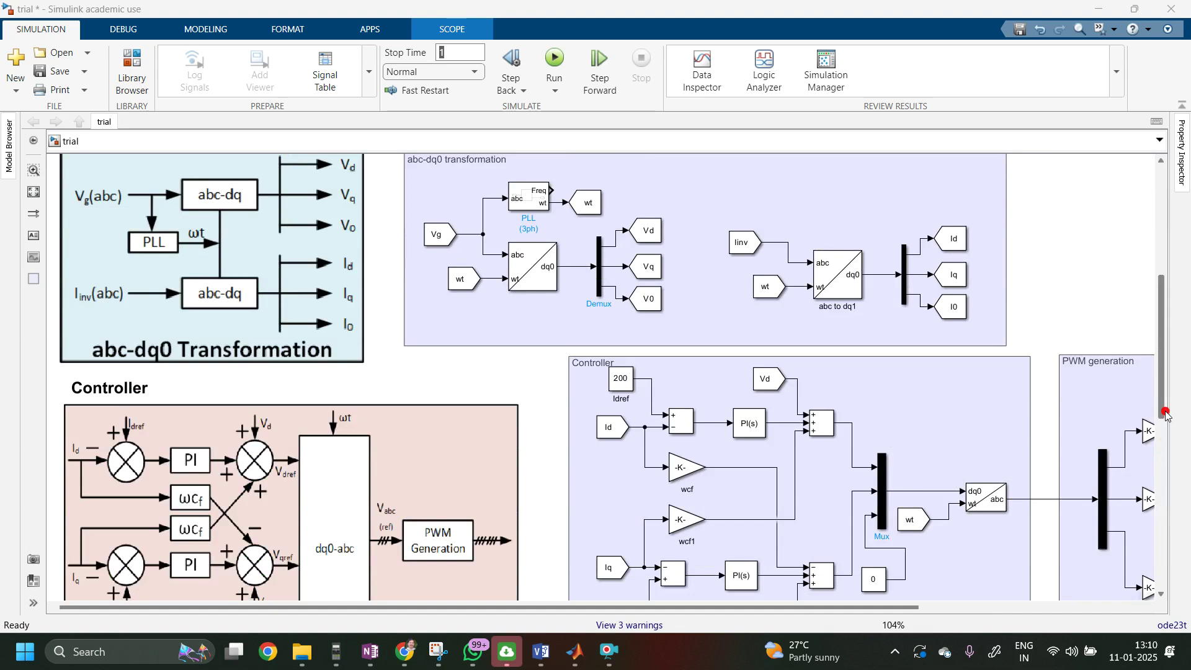
Step: Move the P and Q Goto blocks to the right in the Active and Reactive Power area to make room on their input lines
drag(1162, 410, 1185, 574)
click(726, 395)
drag(662, 315, 706, 323)
drag(658, 453, 687, 453)
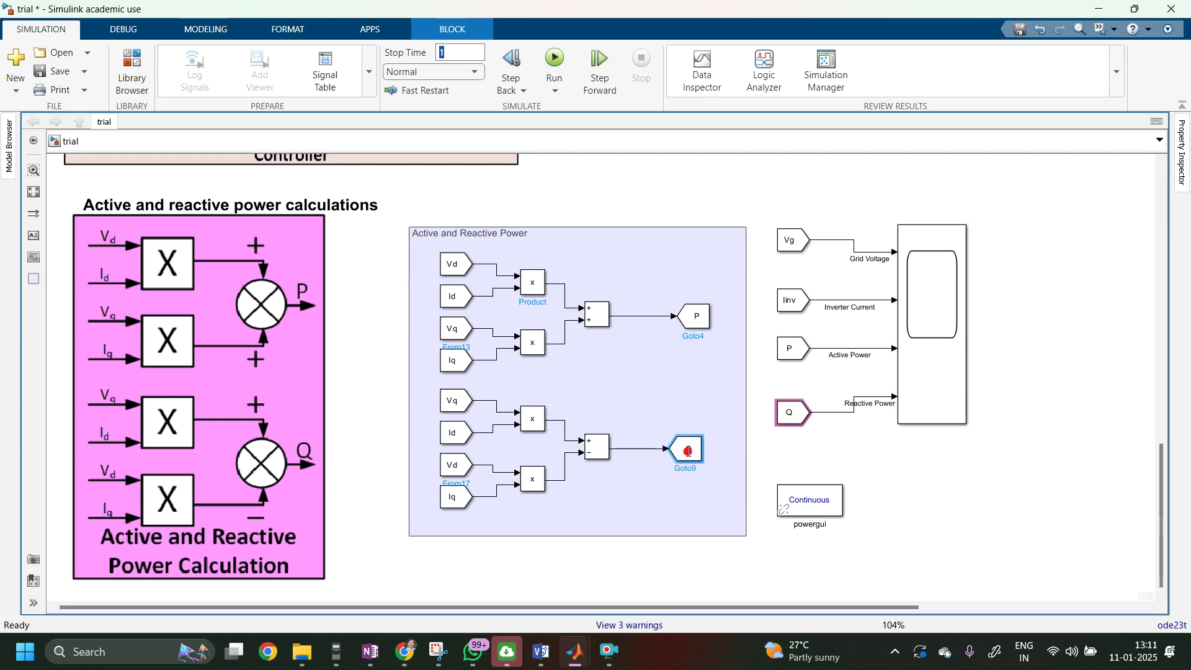
click(651, 403)
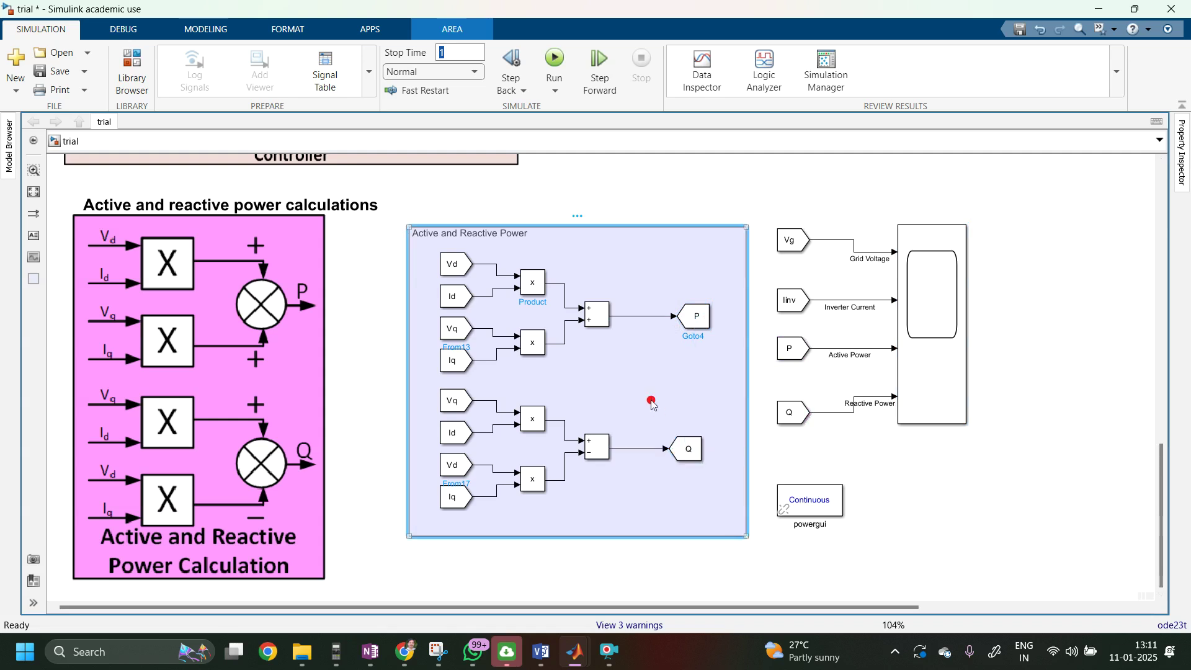
double_click(651, 403)
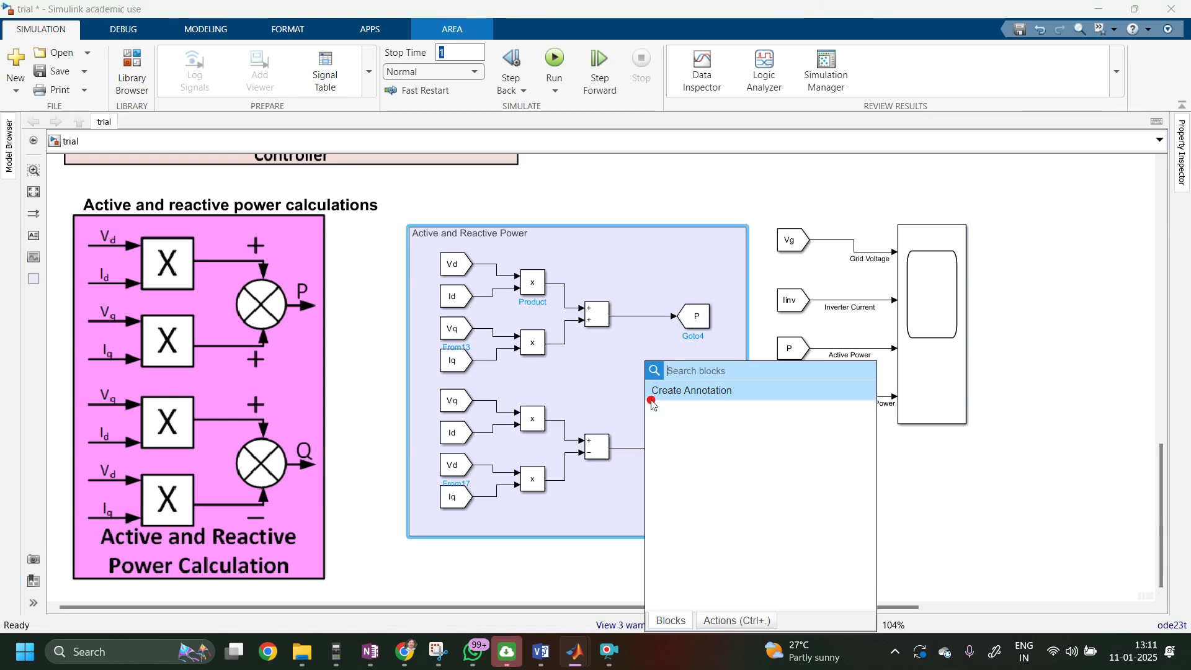
text(gain)
key(Return)
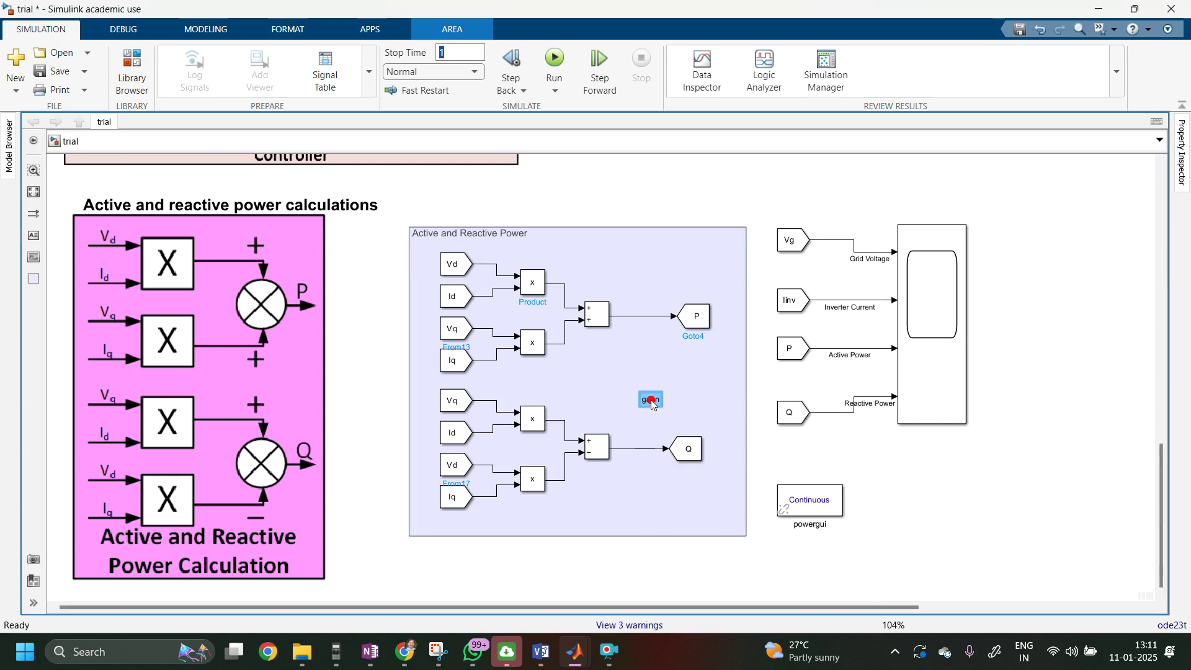
drag(624, 377, 674, 428)
key(Delete)
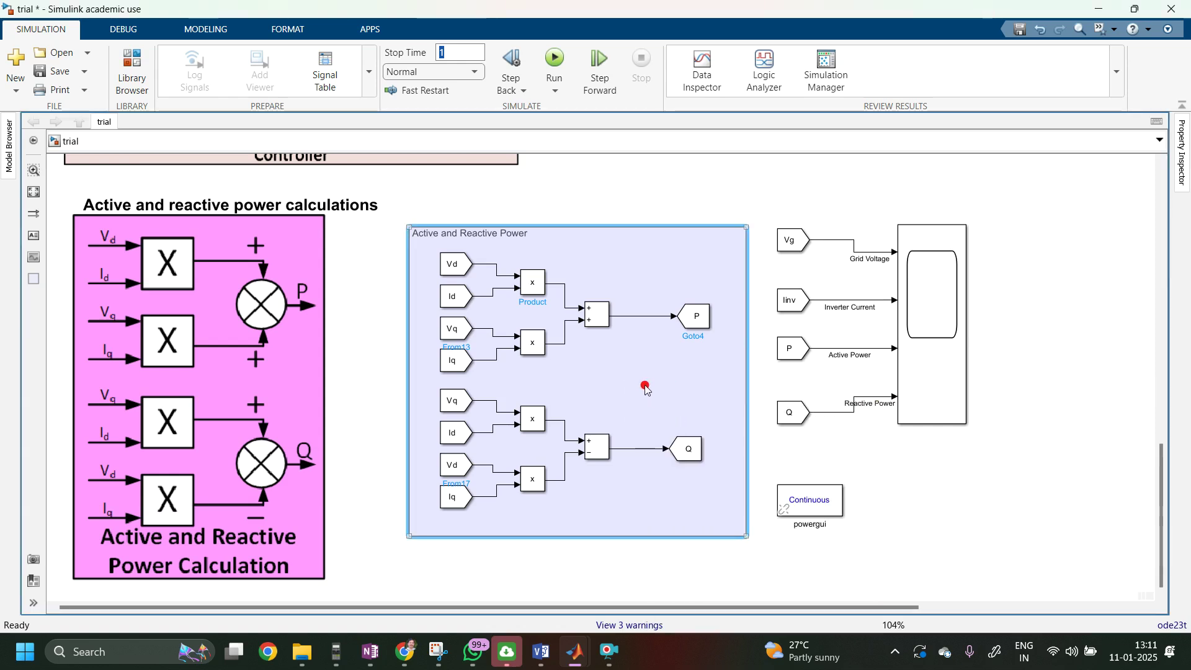
Step: Insert a Gain block on the line between the upper sum block and the P Goto block, with a gain of 3/2
double_click(645, 387)
text(gai)
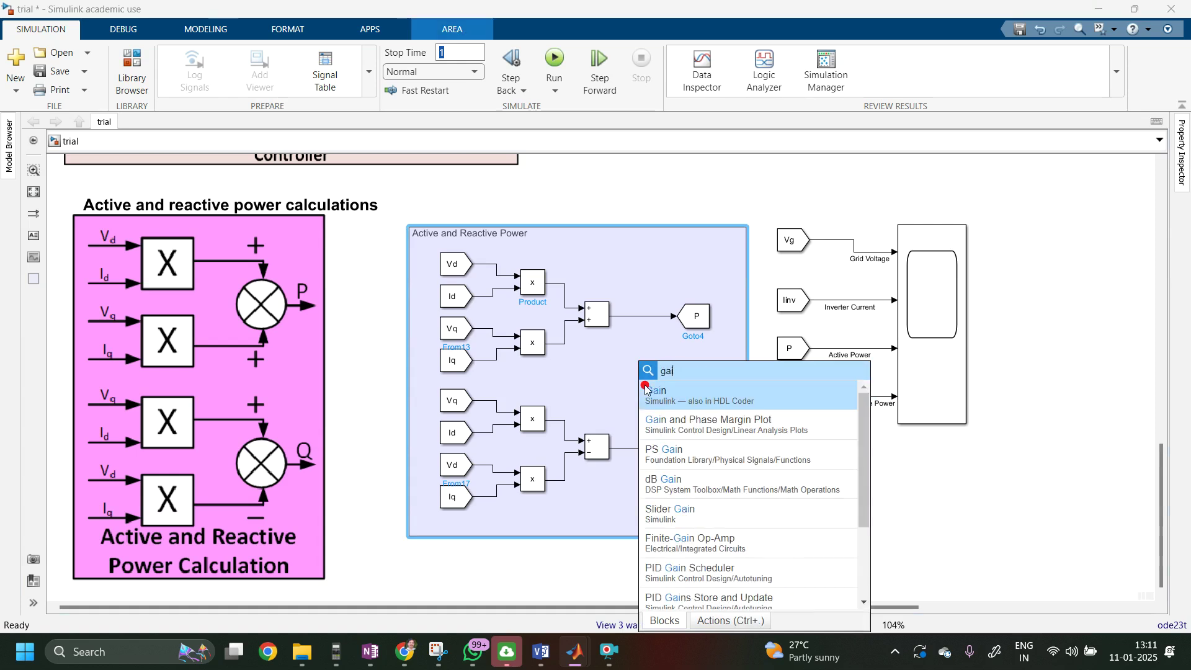
text(n)
click(645, 391)
drag(645, 387, 647, 319)
double_click(647, 319)
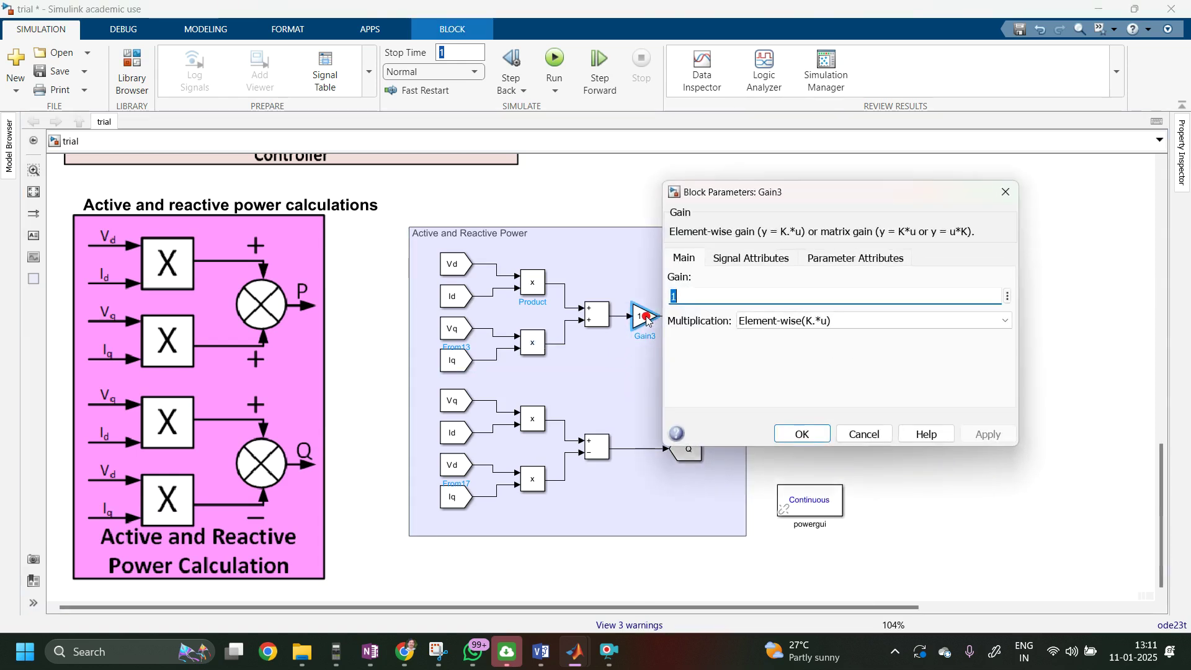
text(3/2)
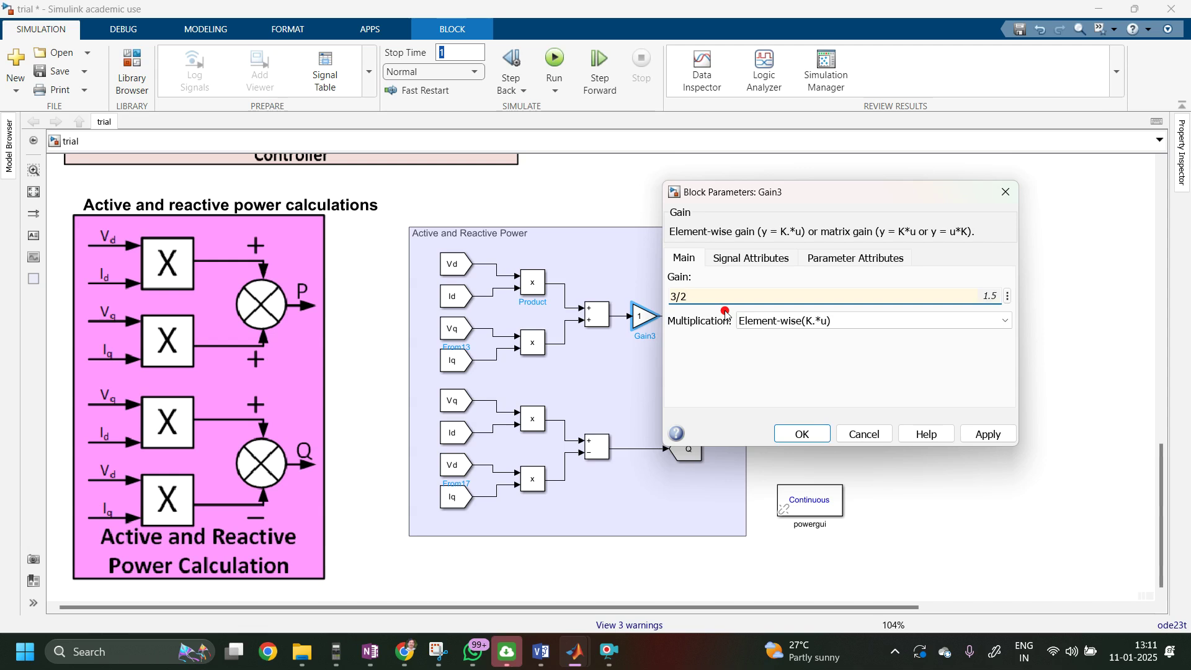
key(Return)
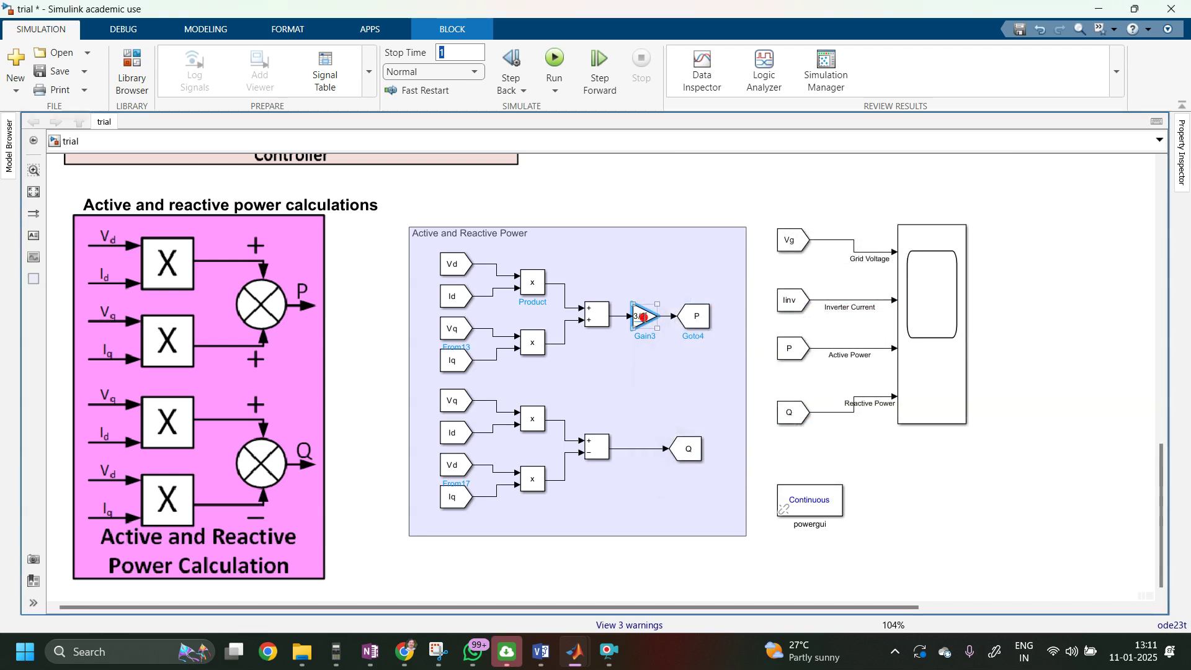
Step: Copy the 3/2 Gain block onto the line between the lower sum block and the Q Goto block
click(645, 301)
drag(642, 315, 635, 453)
click(651, 407)
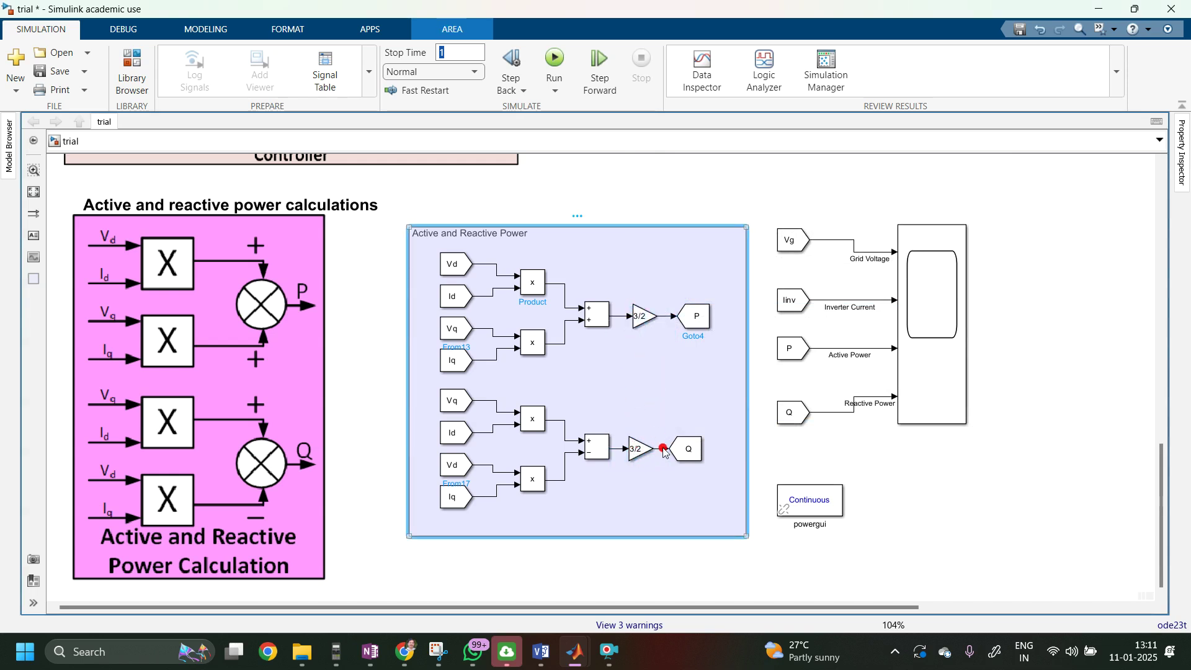
Step: Set the simulation stop time to 0.3
click(822, 496)
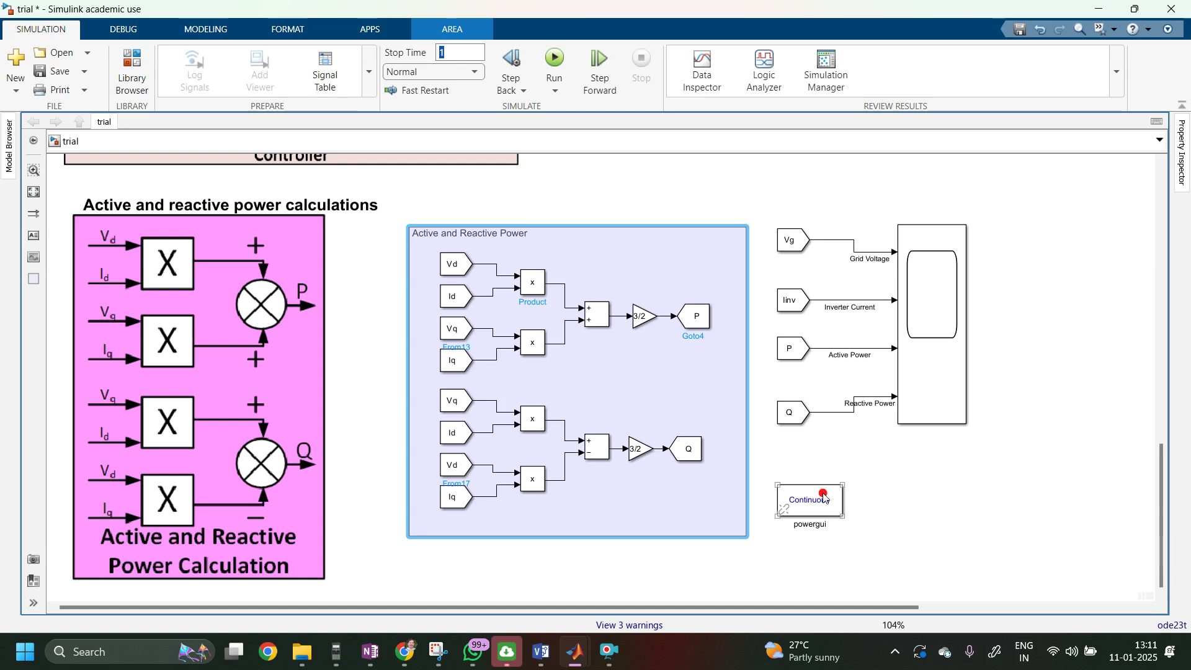
click(926, 349)
click(456, 53)
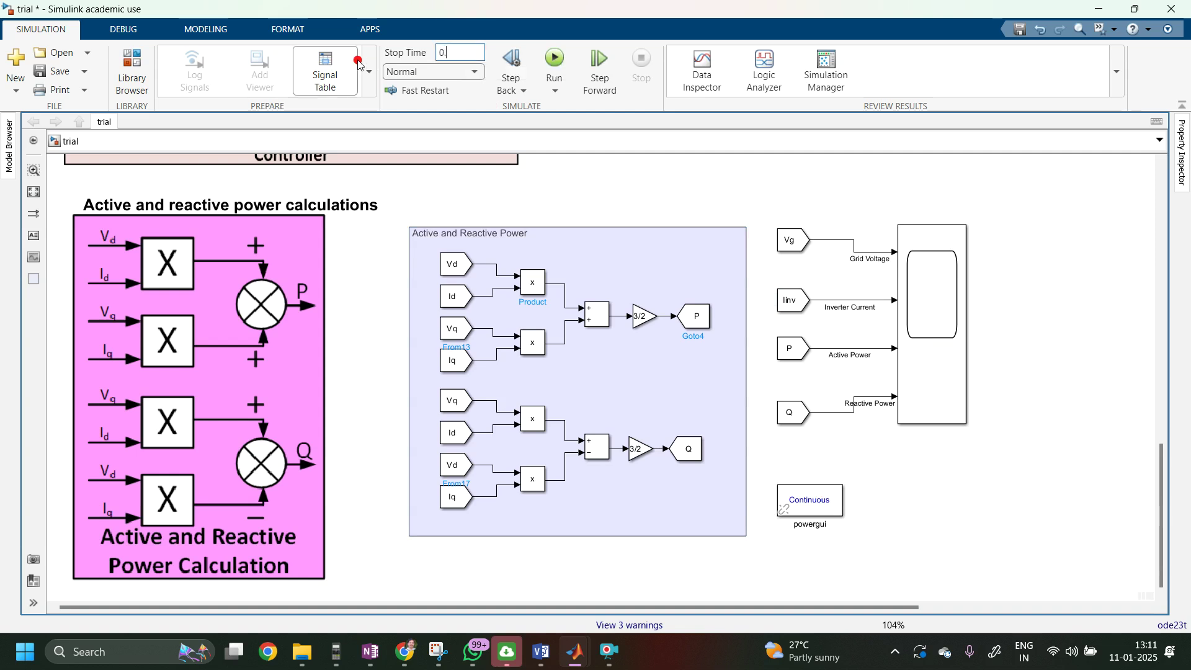
key(Return)
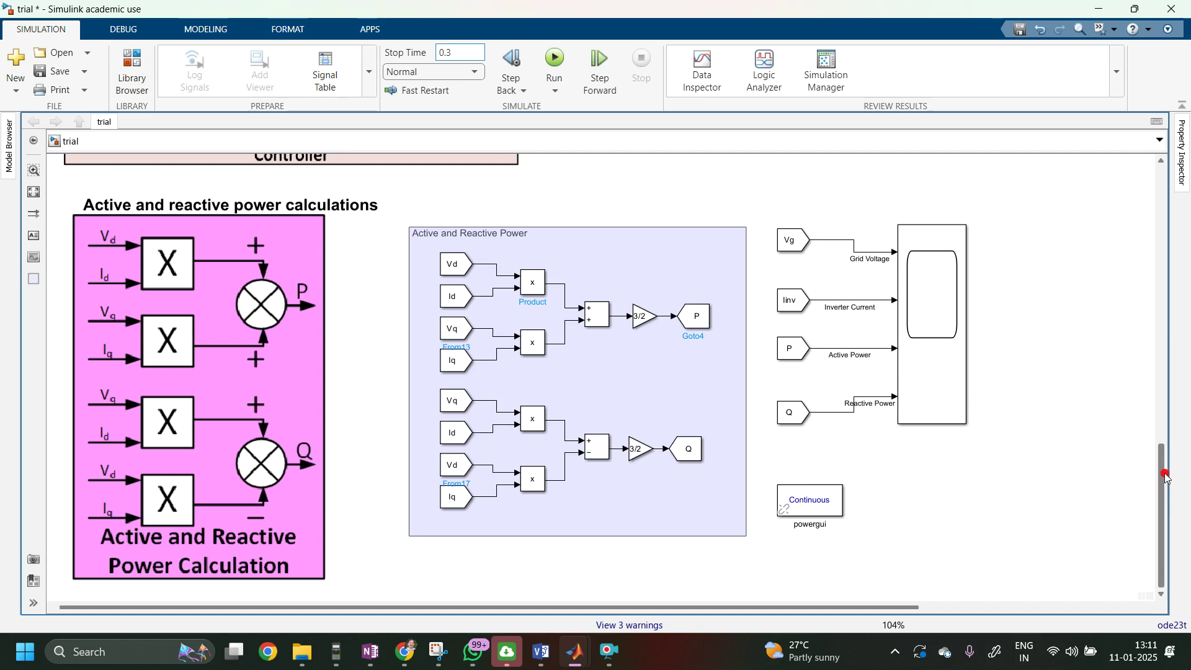
Step: Examine the Idref and Iqref reference constants in the Controller area
drag(1163, 467, 1157, 361)
click(617, 214)
click(625, 440)
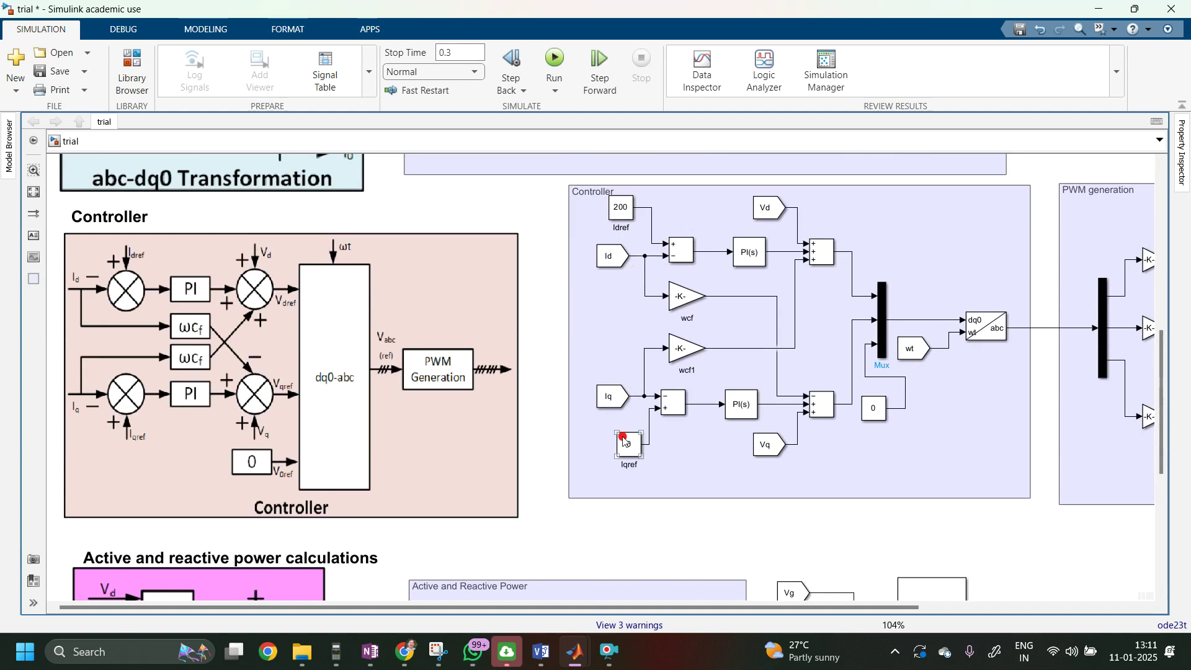
click(625, 211)
click(629, 445)
click(682, 434)
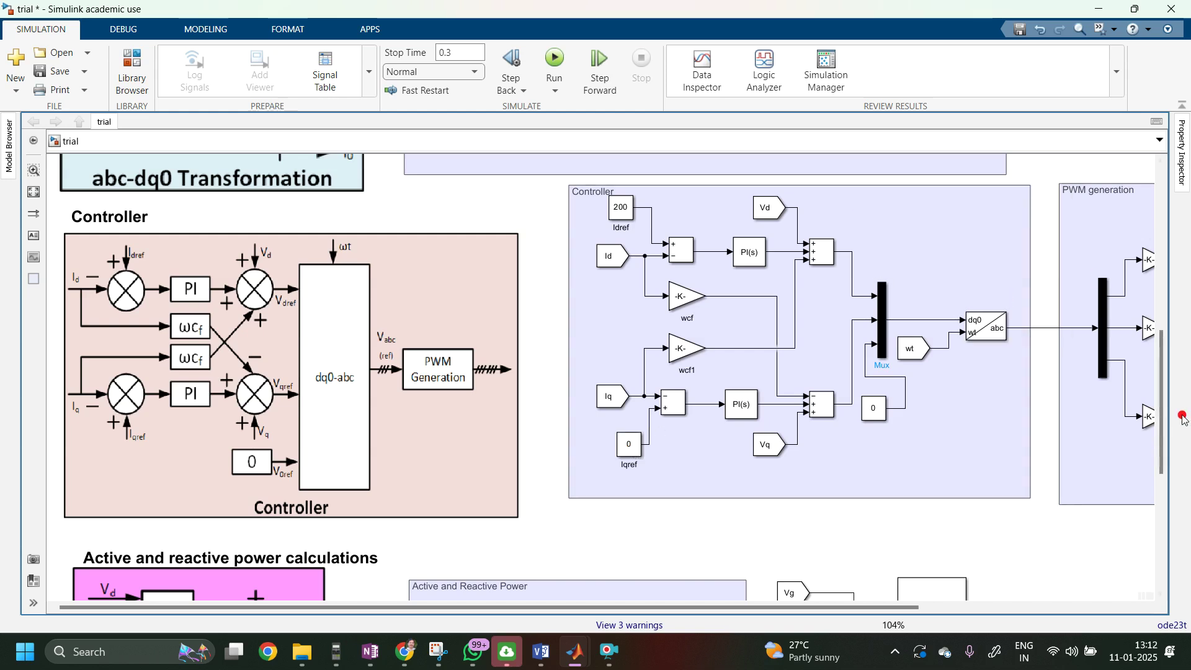
Step: Run the simulation and open the Scope that displays grid voltage, inverter current, active power and reactive power
drag(1164, 444, 1166, 523)
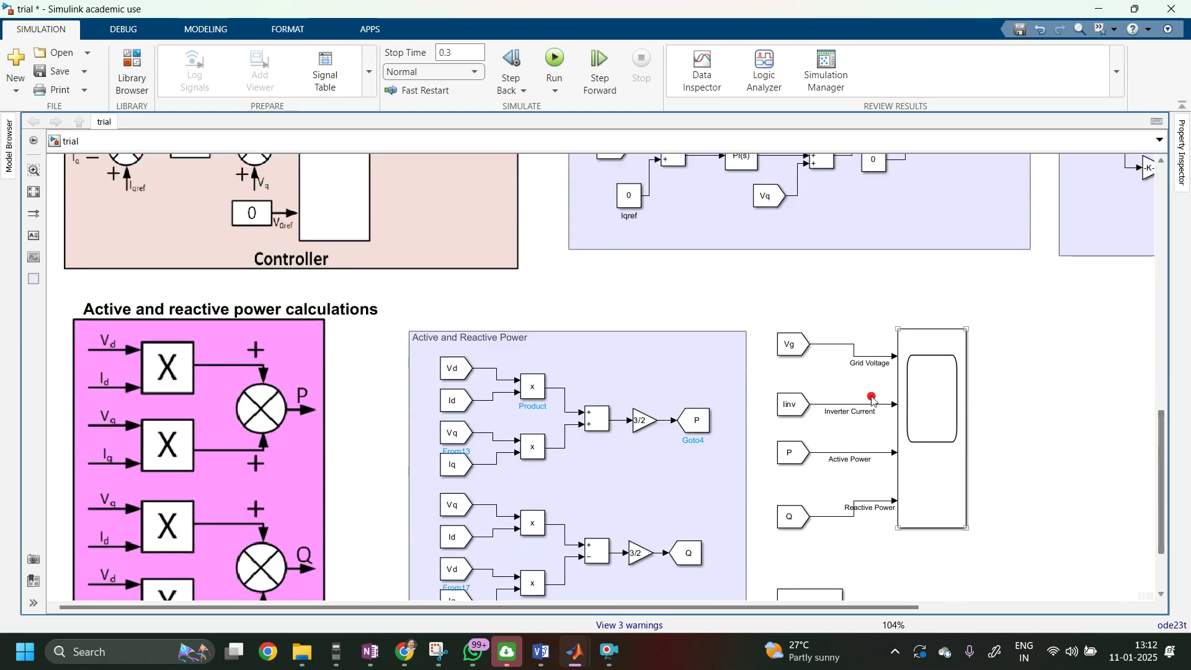
click(549, 54)
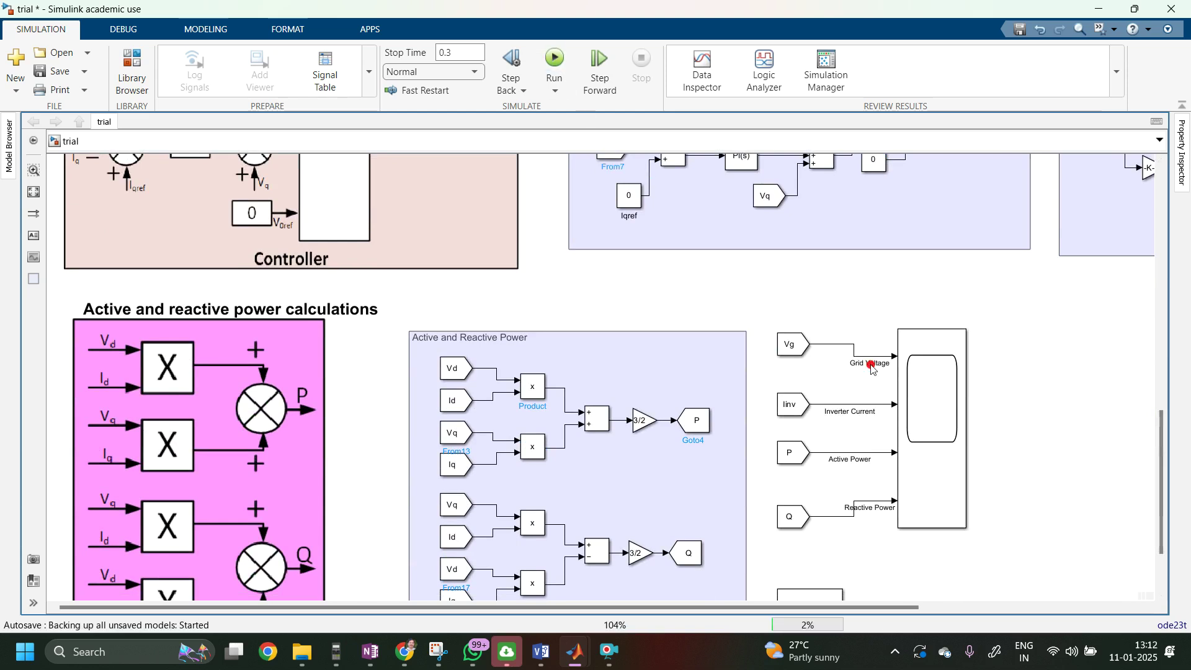
click(934, 412)
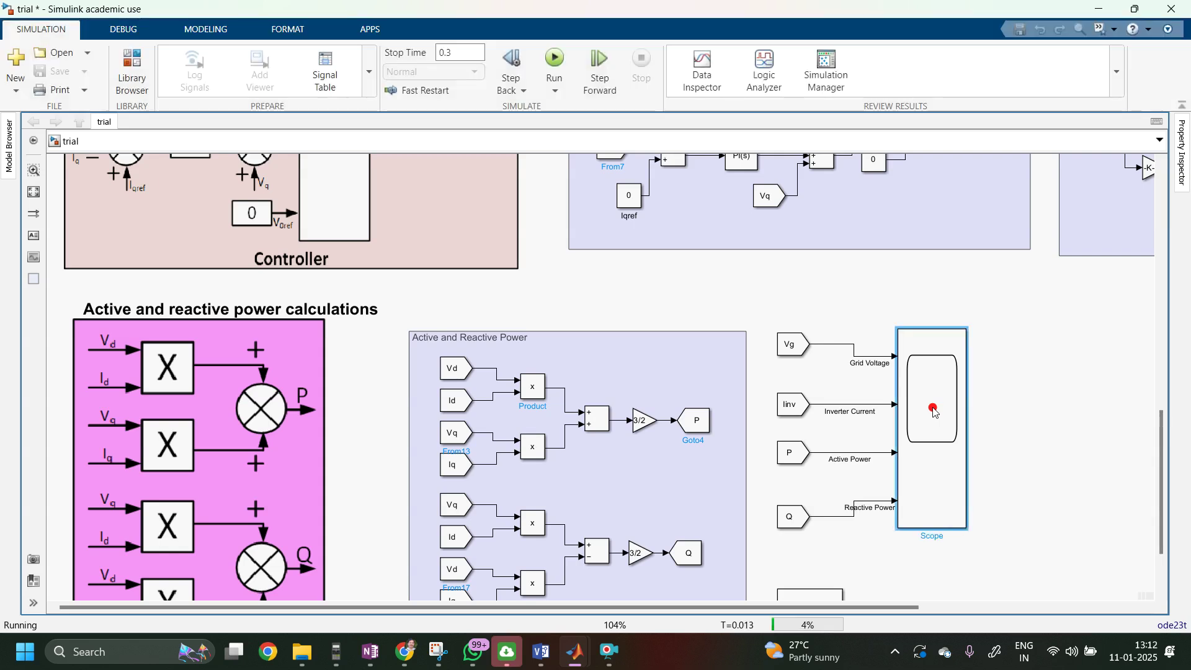
double_click(934, 413)
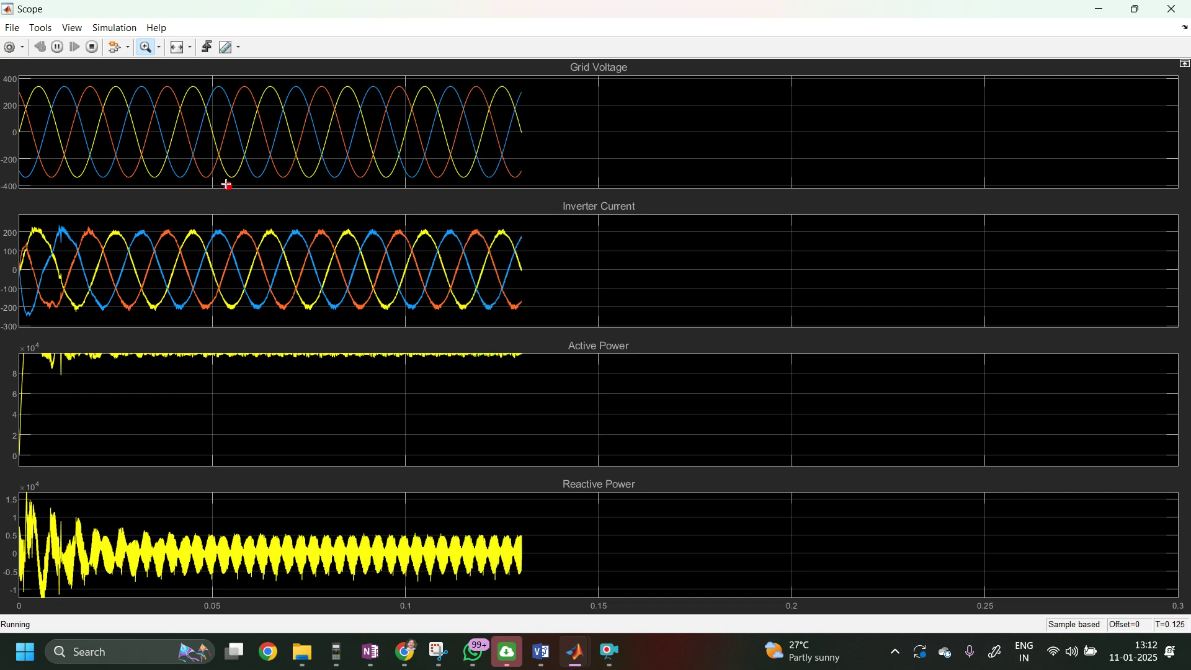
Step: Scale the Scope plots to fit on both X and Y axes and zoom vertically into the Active Power trace
click(190, 48)
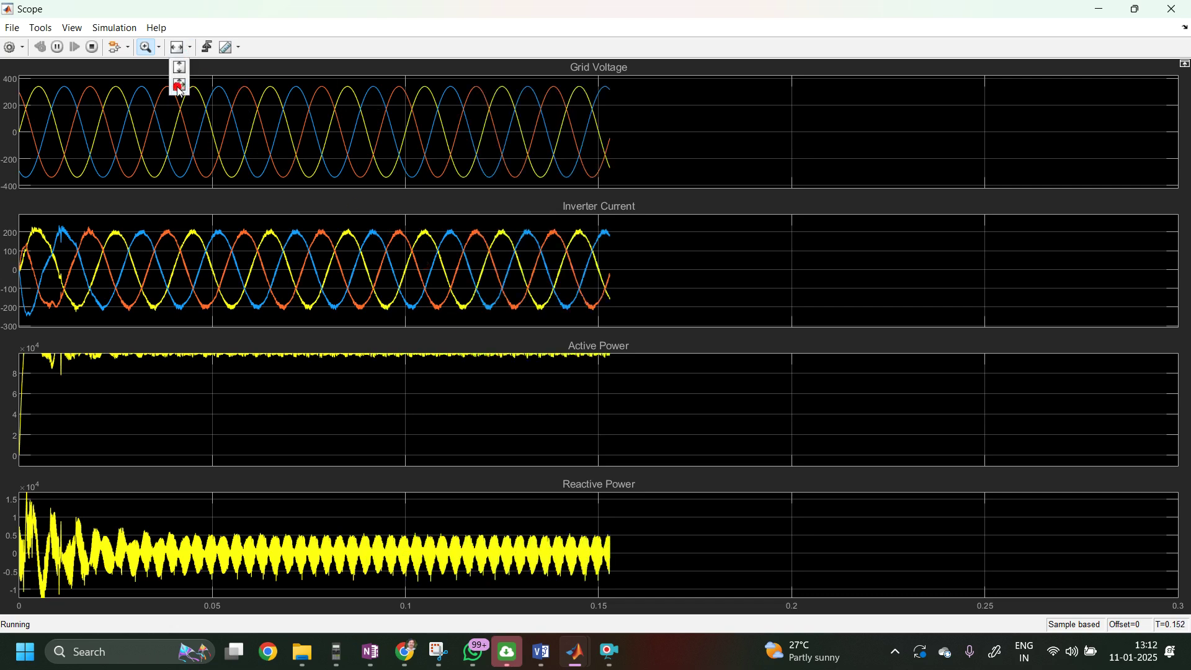
click(179, 87)
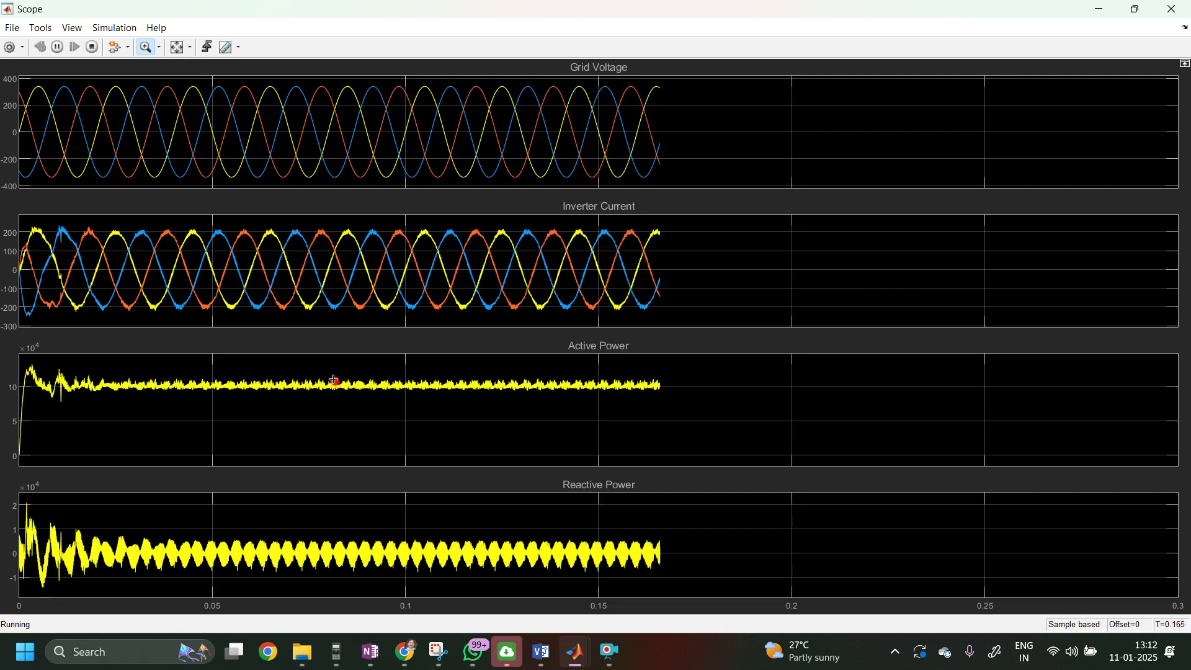
drag(345, 375, 346, 410)
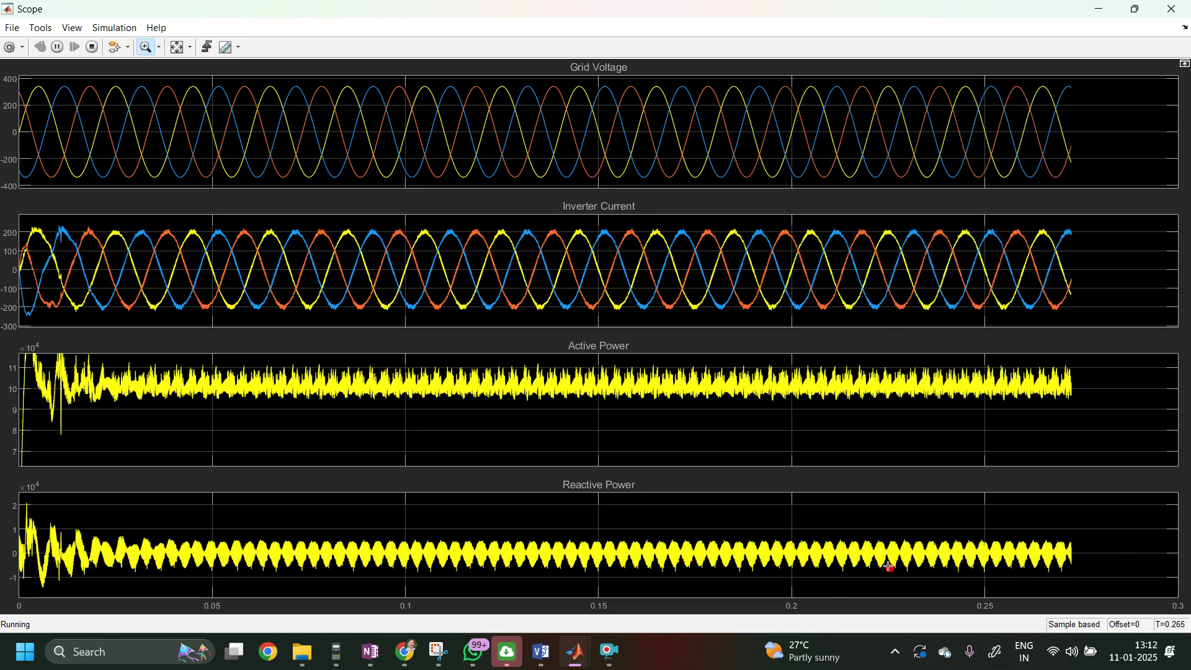
Step: Examine short time spans of the Inverter Current and Grid Voltage plots, restoring the full view after each
drag(580, 232, 661, 228)
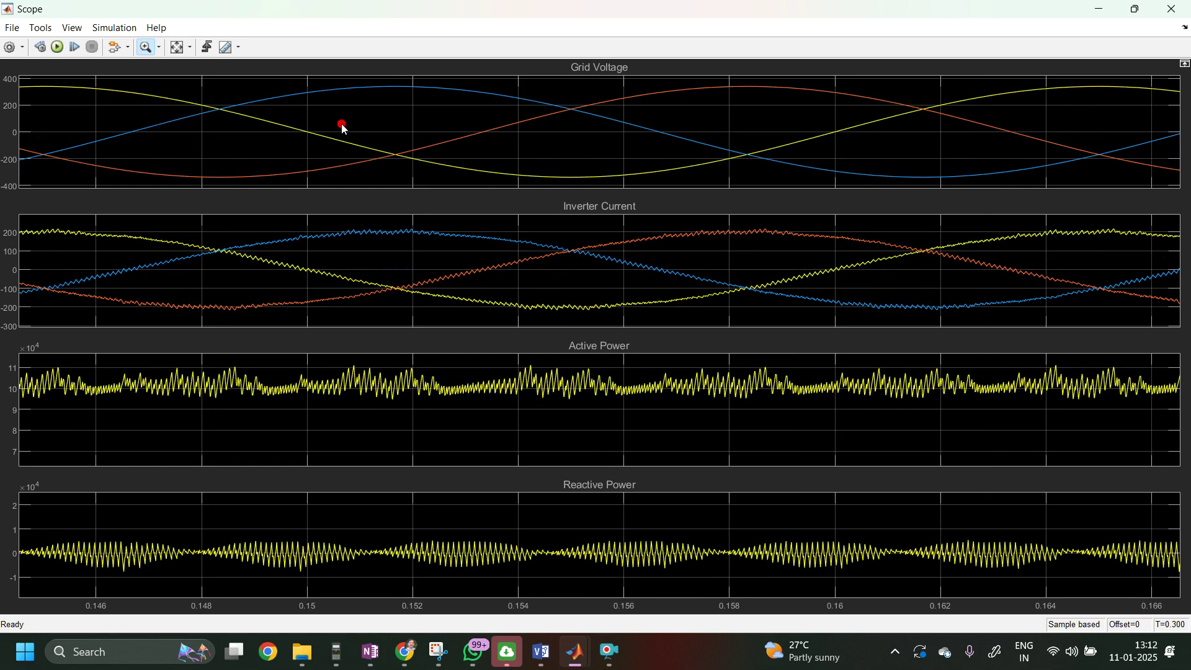
click(177, 47)
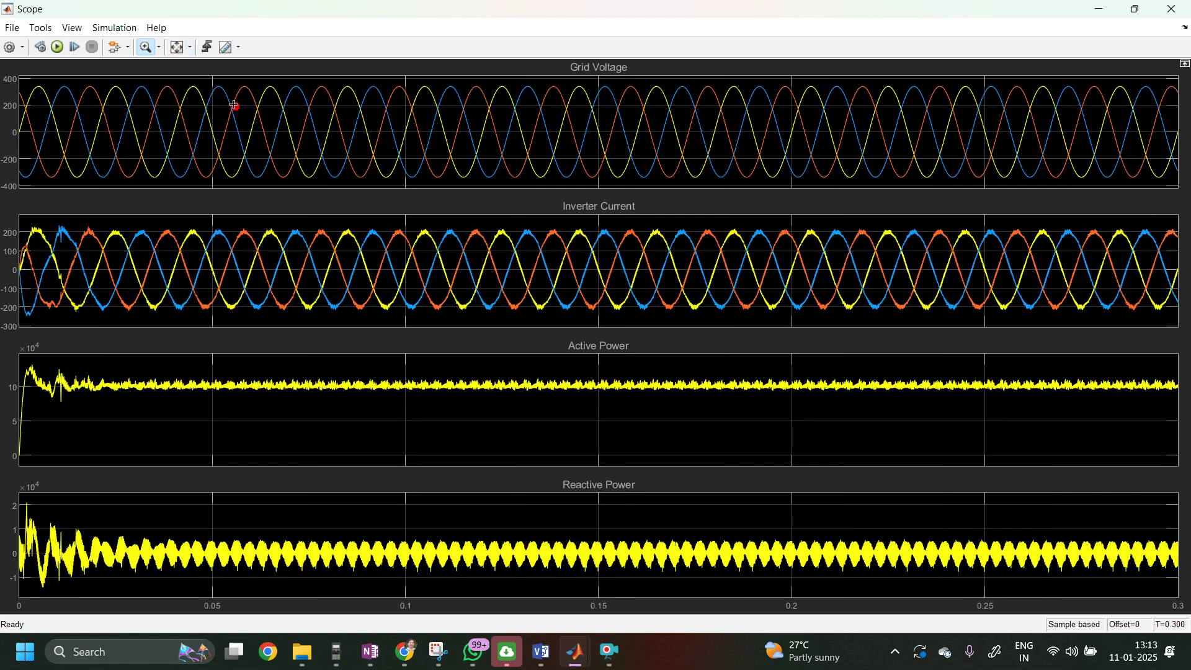
drag(237, 85, 400, 97)
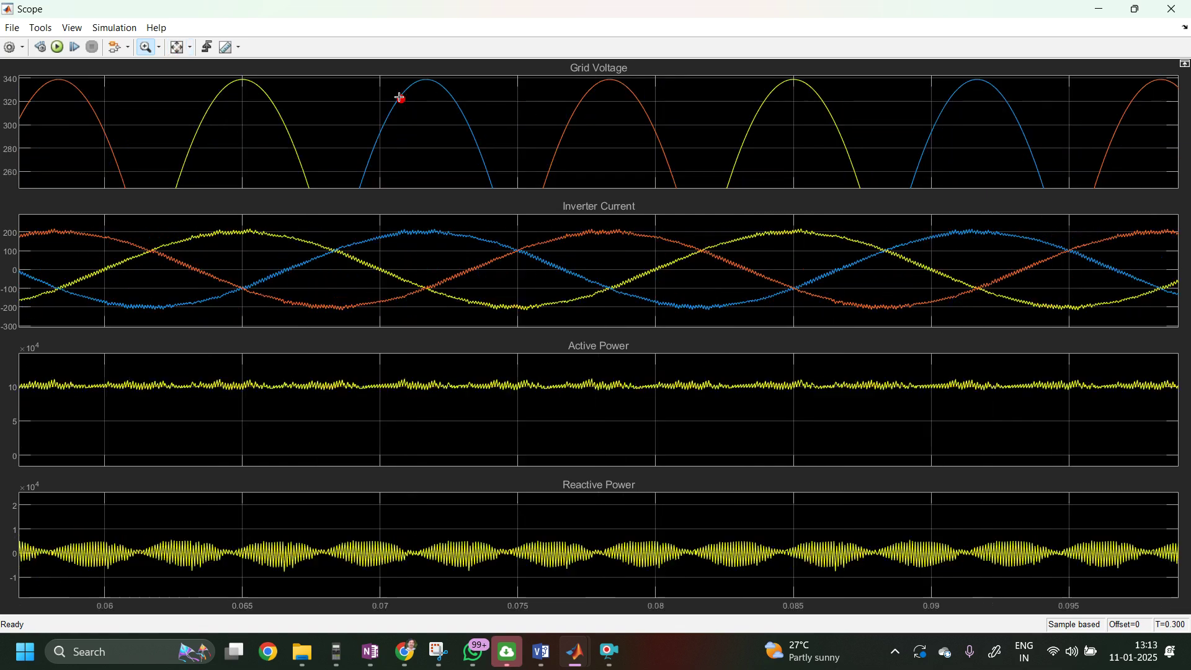
click(177, 48)
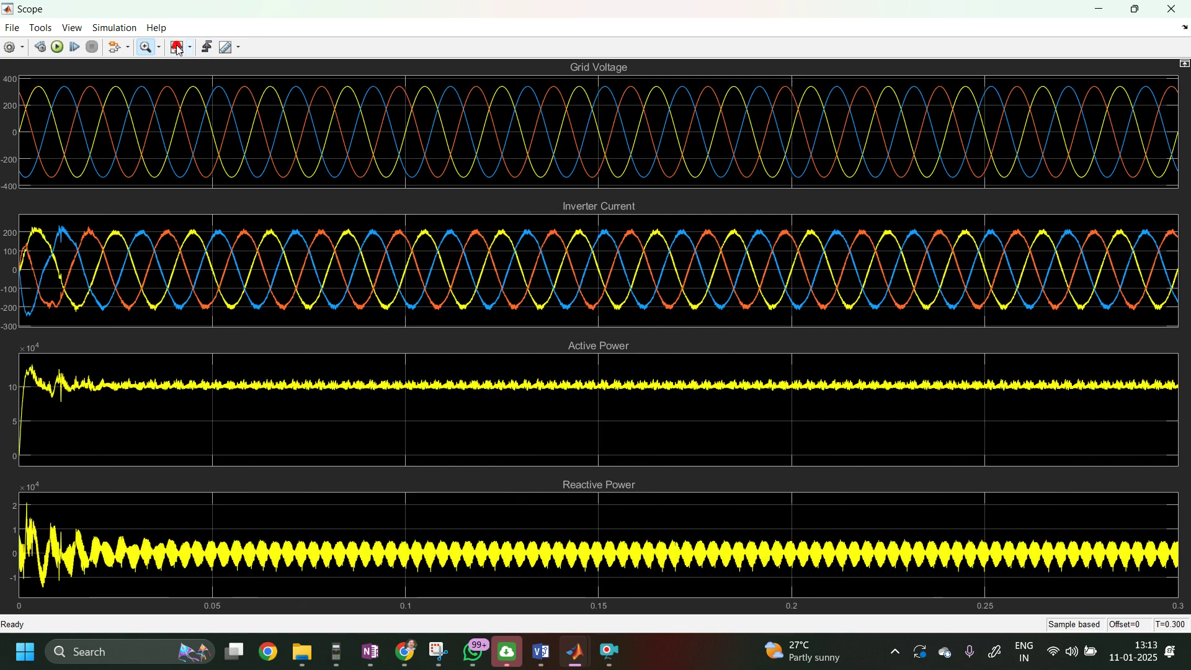
Step: Switch the Scope's scaling to the X axis only, inspect the waveforms from about 0.06 to 0.096 s, and close the Scope
click(189, 50)
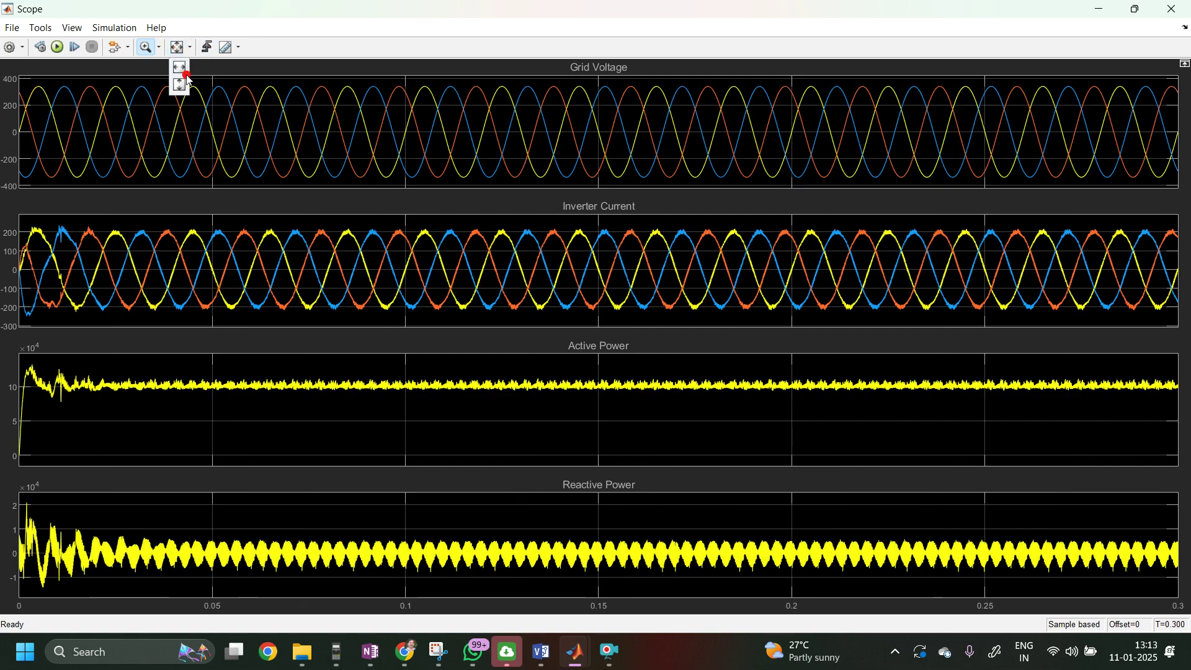
click(180, 74)
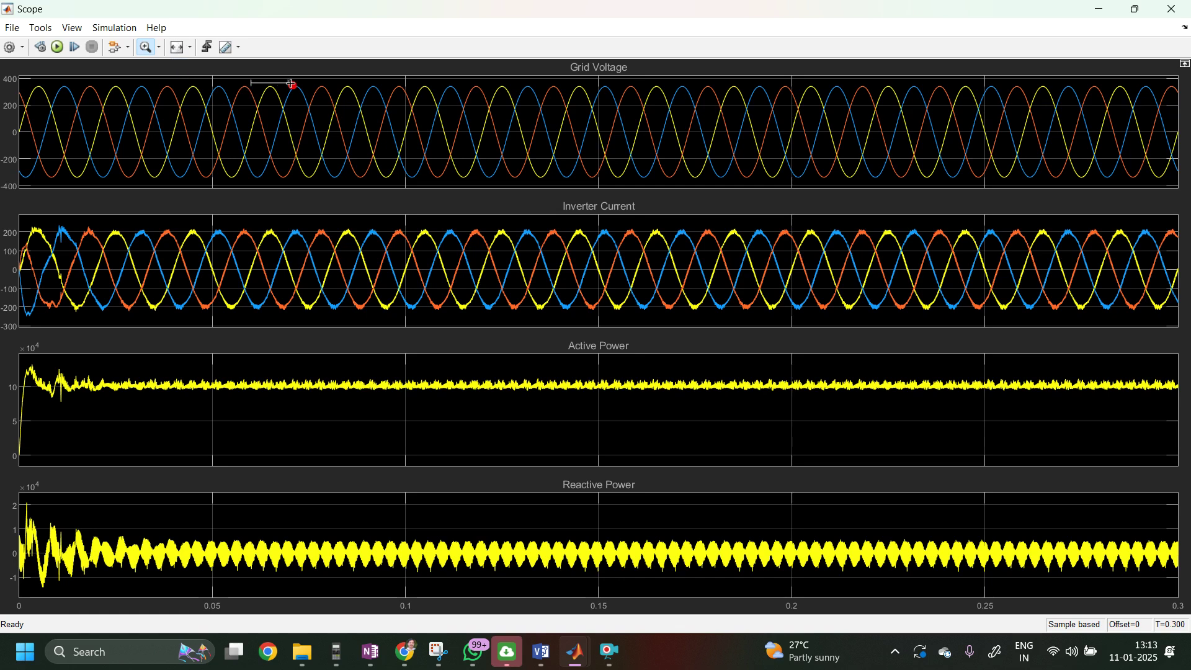
drag(353, 84, 390, 90)
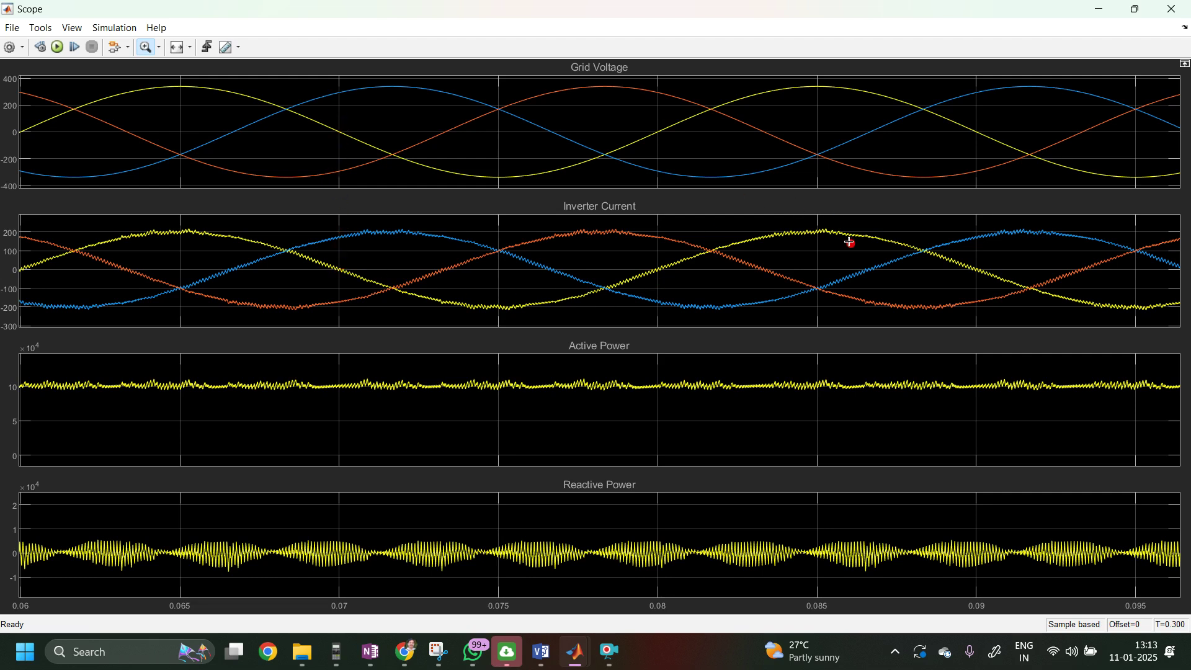
click(1172, 12)
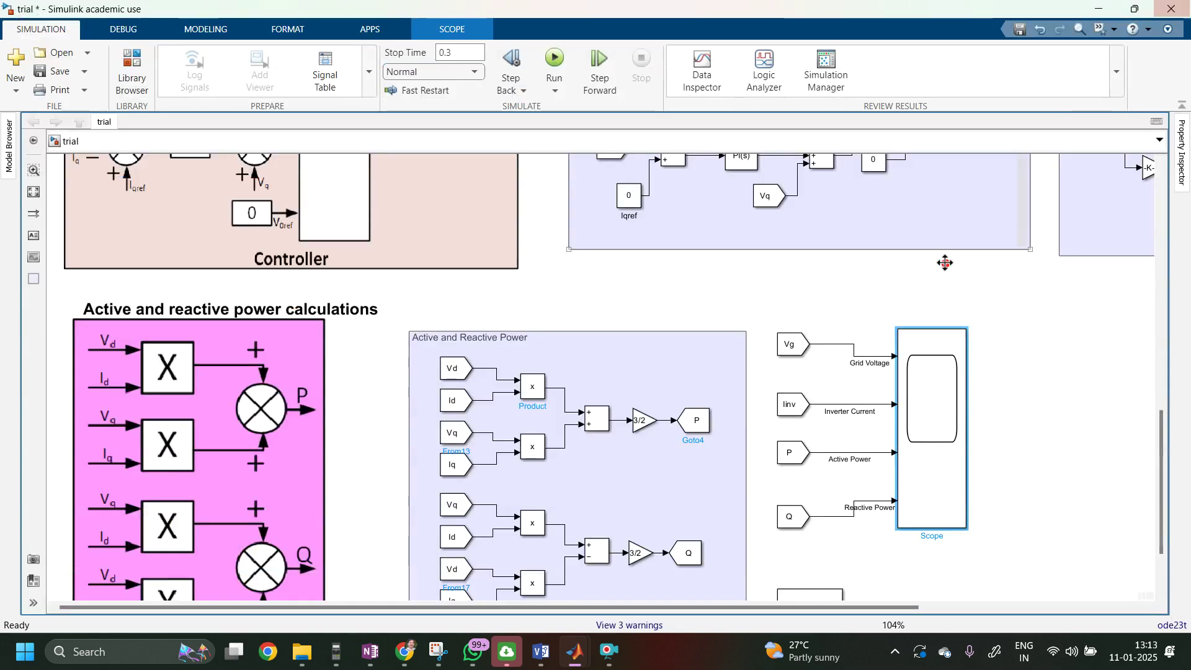
Step: Insert a Demux block beside the Scope and set it to three outputs
double_click(1027, 415)
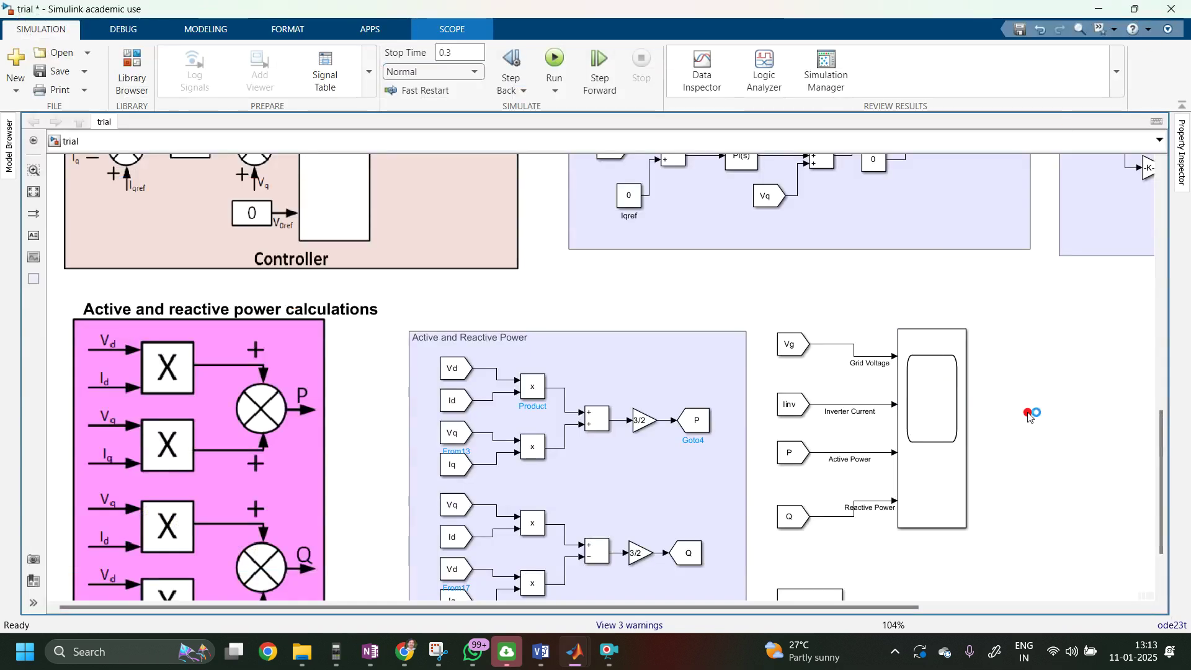
text(demux)
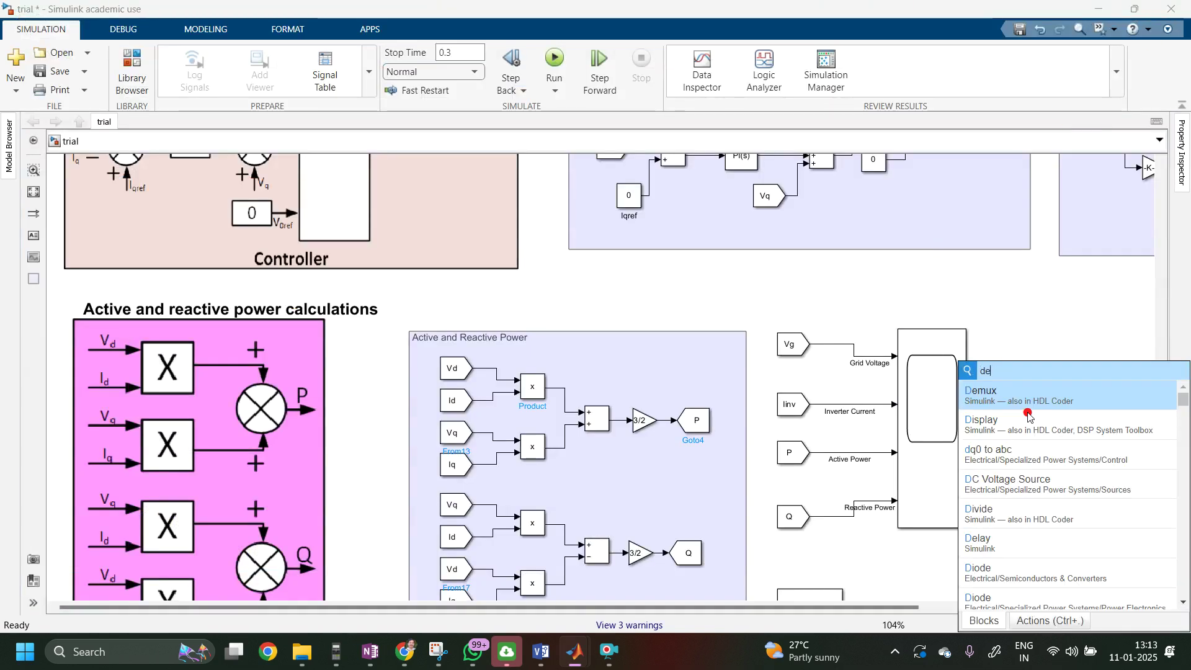
click(984, 400)
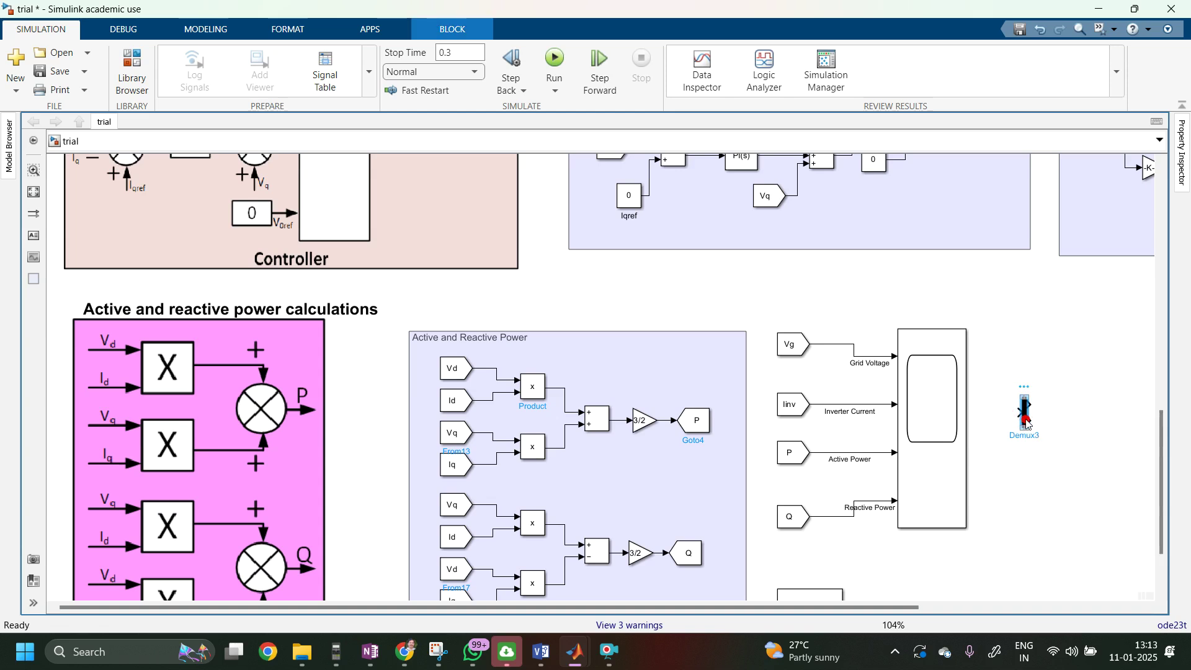
double_click(1024, 413)
text(4)
key(Return)
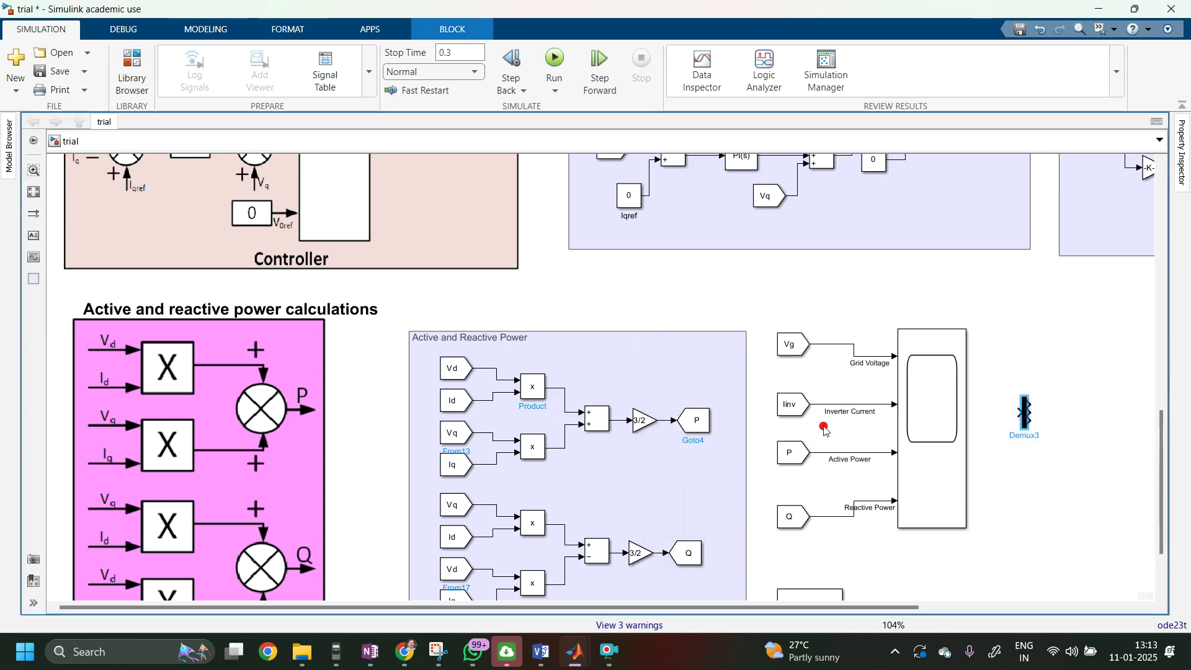
Step: Place the Demux block just below the Vg line and redraw the connection from Vg to the Scope's first input
click(839, 346)
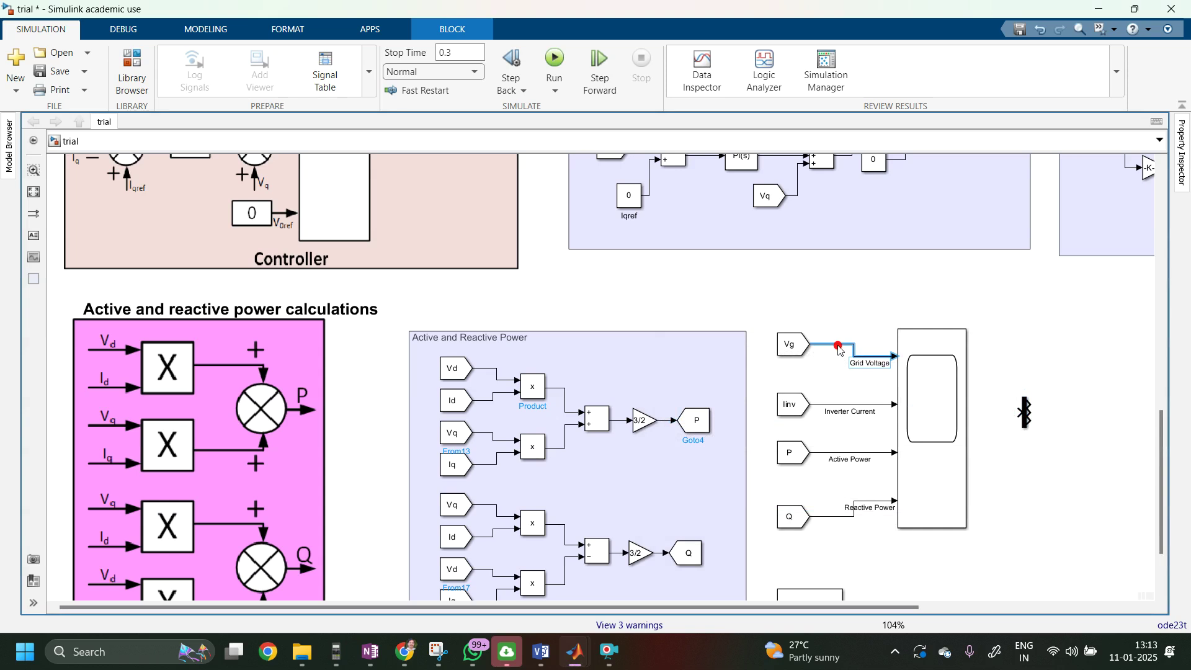
drag(1025, 412, 843, 340)
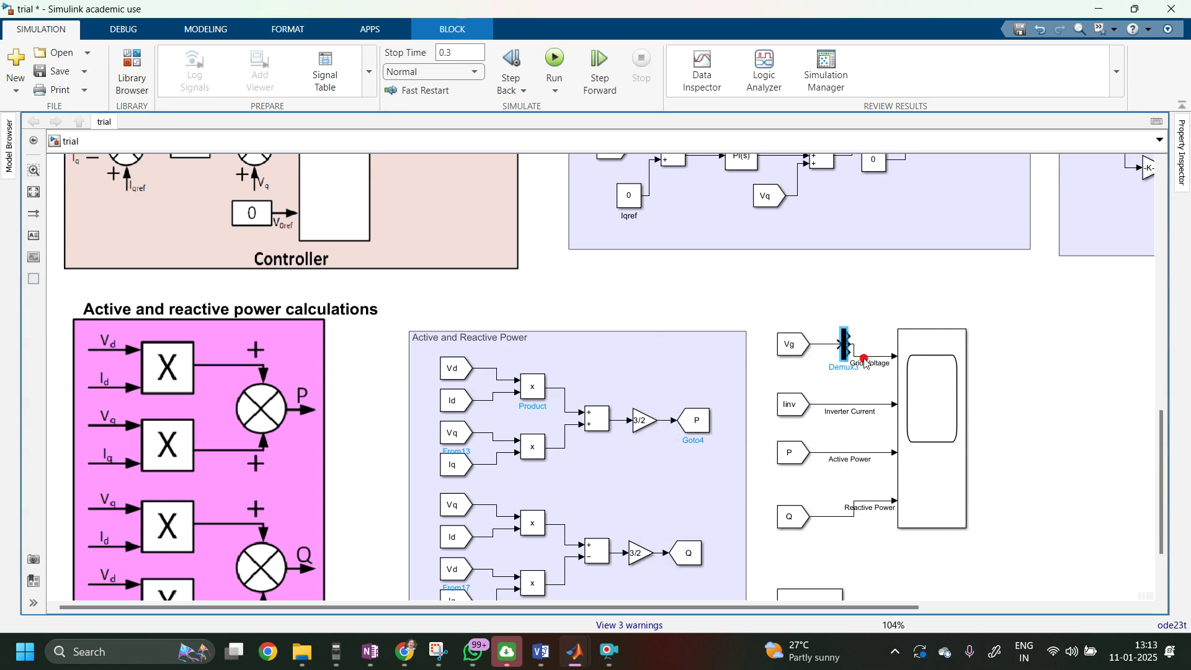
click(883, 358)
key(Delete)
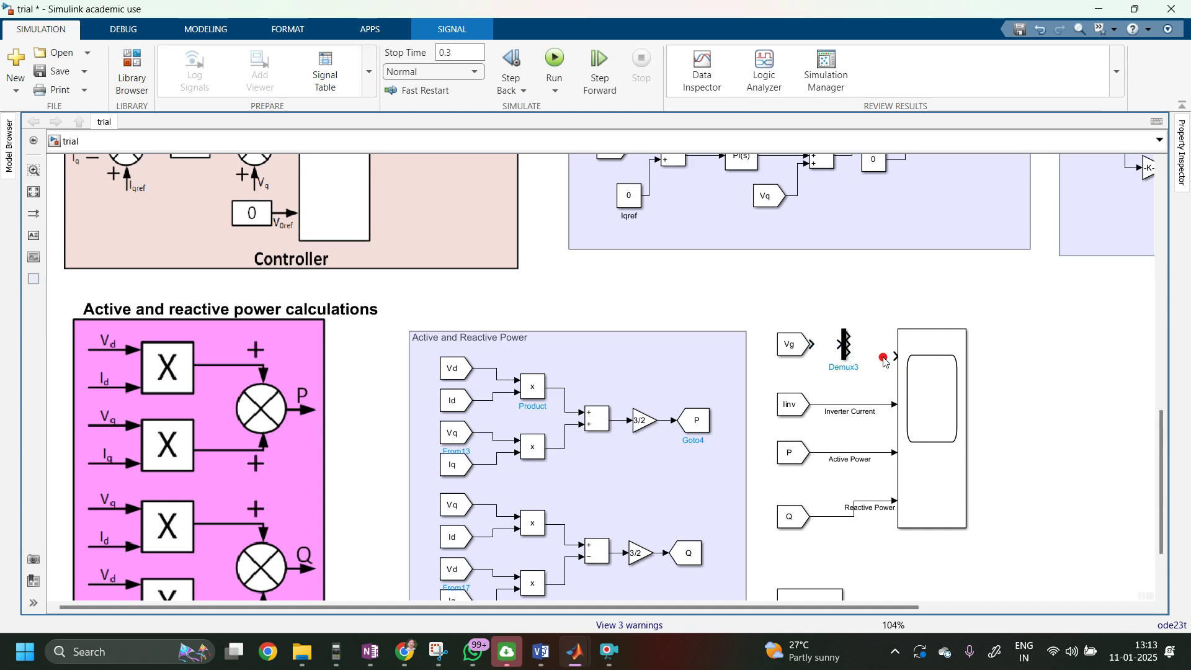
click(843, 345)
drag(844, 347, 837, 385)
drag(815, 341, 894, 356)
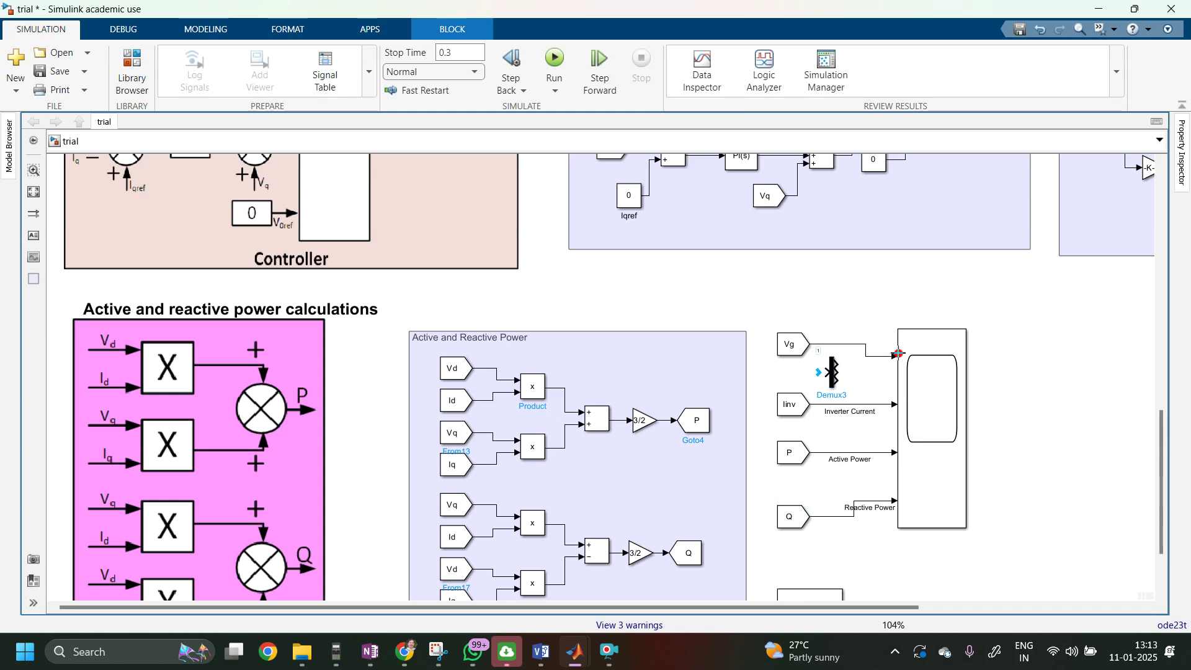
Step: Branch the Vg signal into the Demux and add a copy of the Demux fed from the Iinv signal
drag(826, 371, 820, 340)
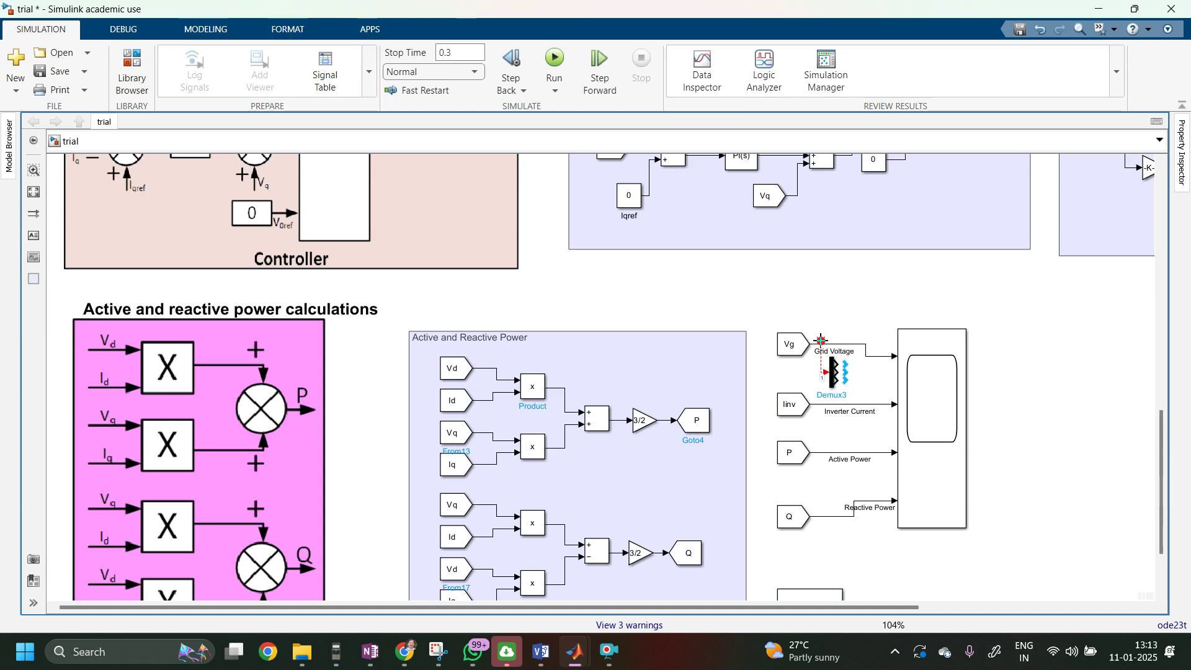
click(834, 386)
mouse_move(834, 385)
mouse_down()
mouse_move(839, 441)
mouse_move(819, 407)
mouse_up()
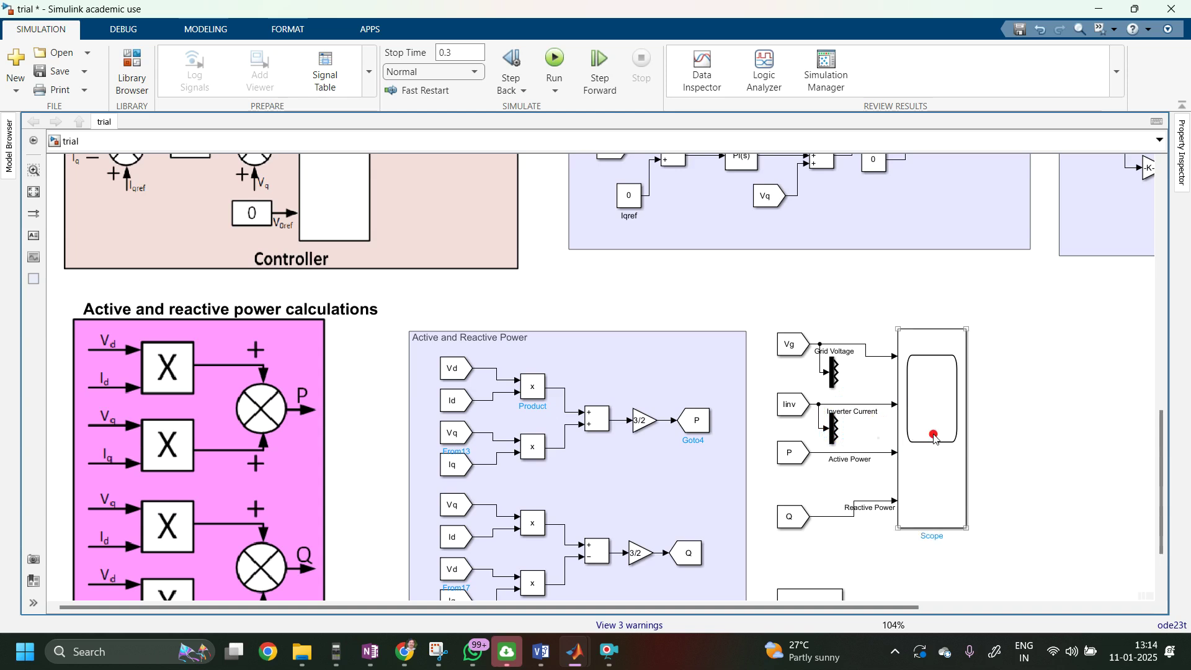
Step: Insert a two-input Mux beside the Iinv Demux and connect the first output of each Demux to it
click(867, 434)
double_click(867, 434)
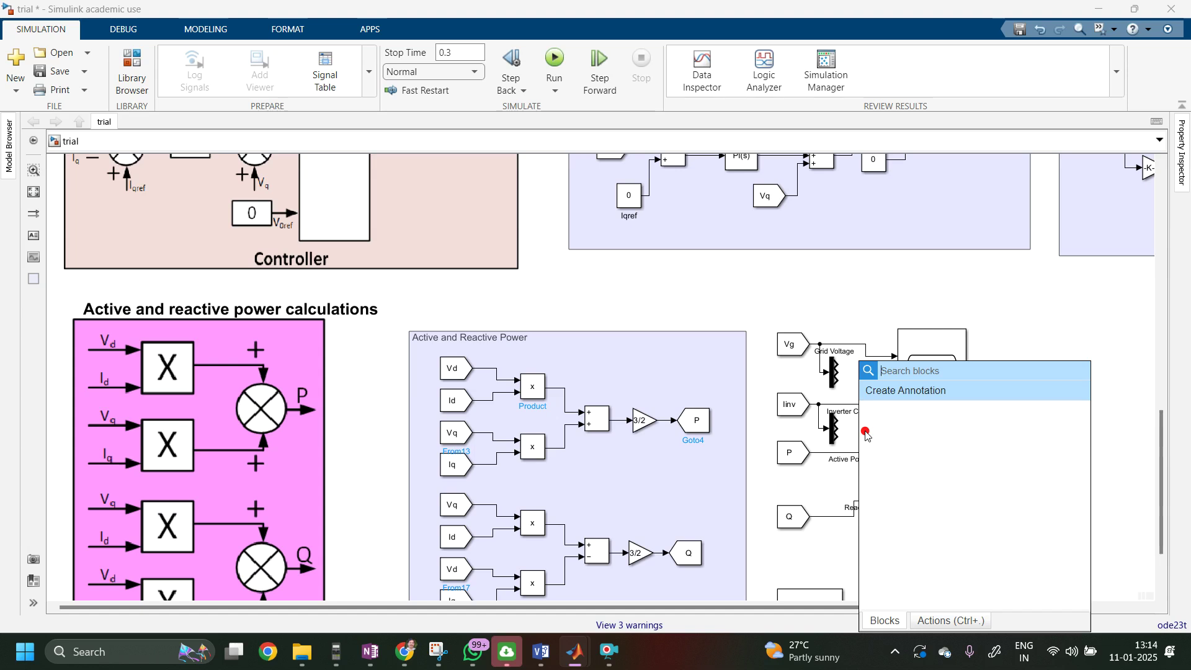
text(demux)
key(Return)
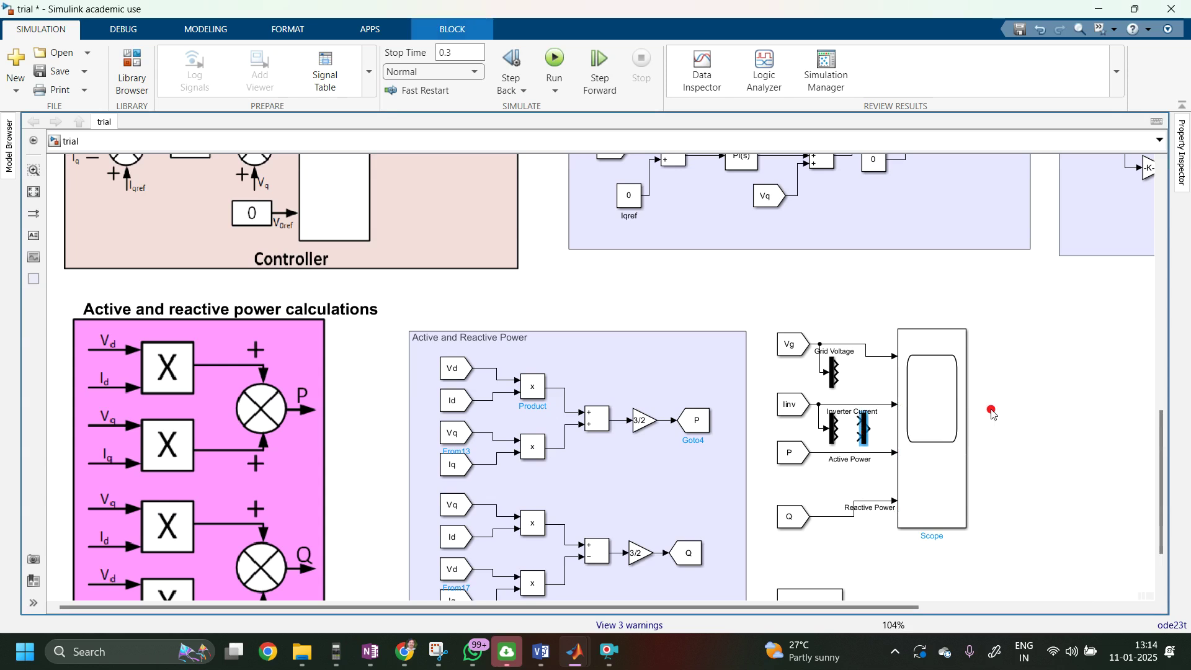
click(845, 370)
drag(842, 366, 859, 438)
Step: Configure the Scope with 5 input ports and a layout of five stacked displays
double_click(907, 439)
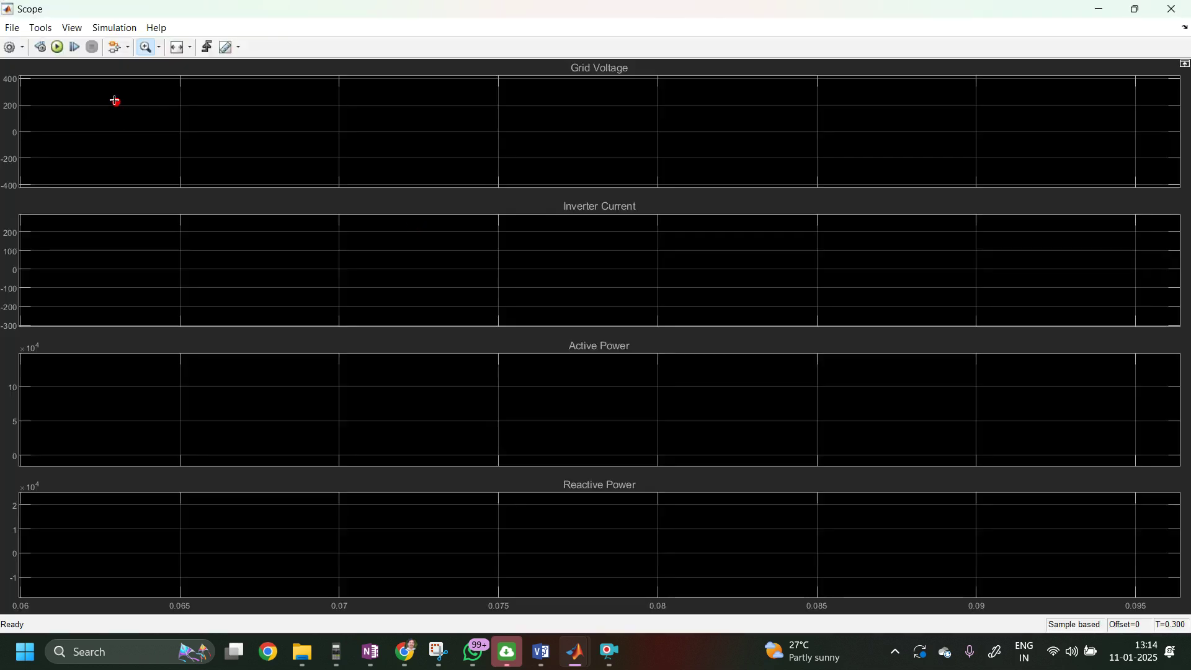
click(11, 50)
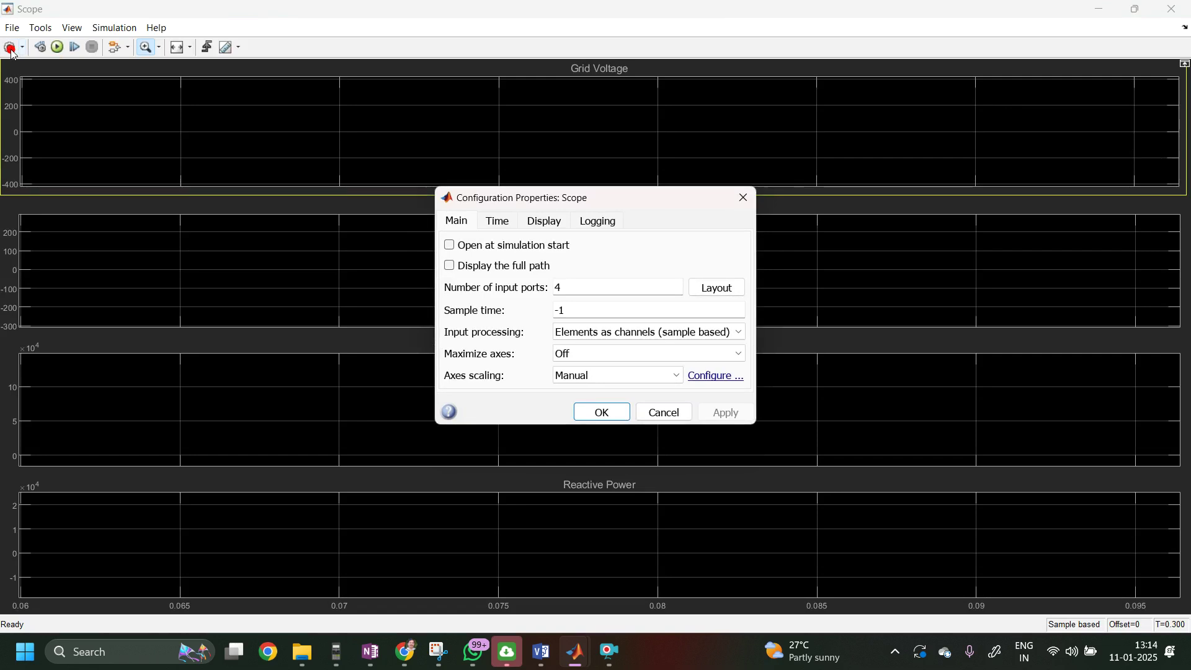
text(5)
click(740, 297)
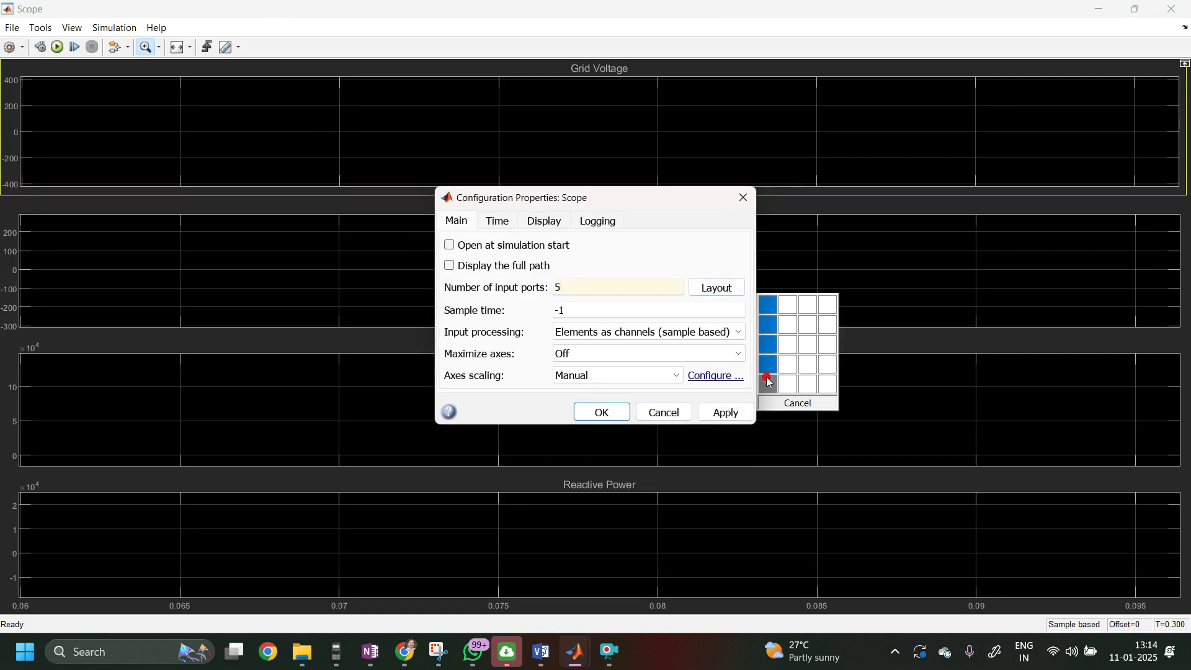
click(768, 380)
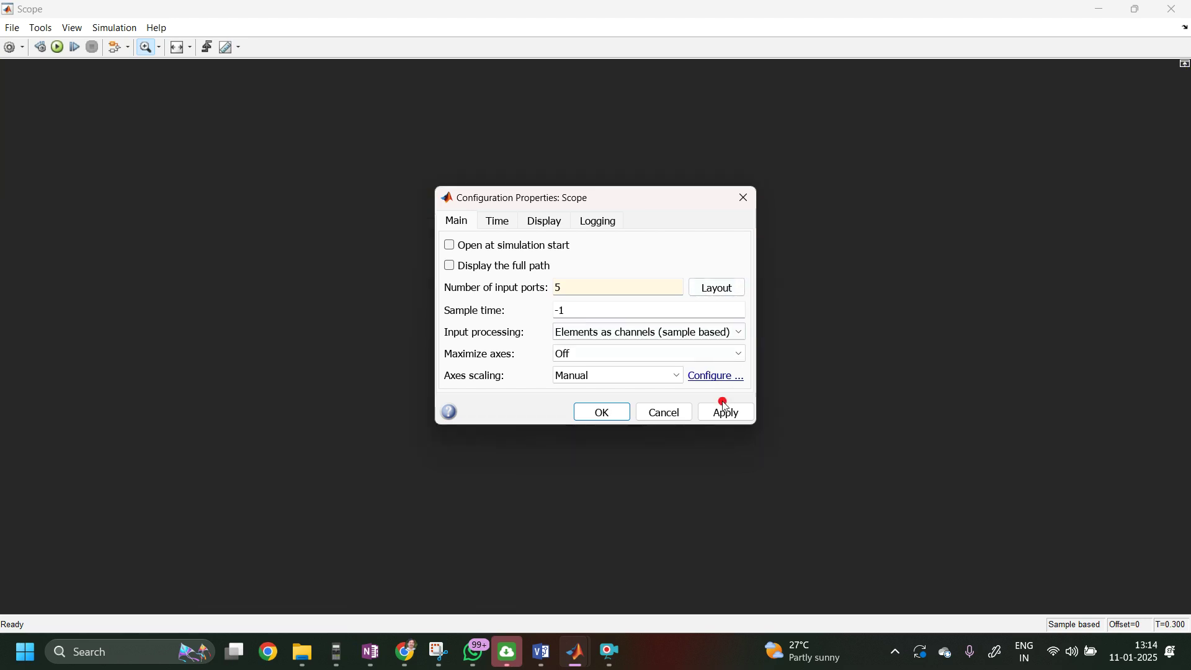
click(722, 413)
click(611, 412)
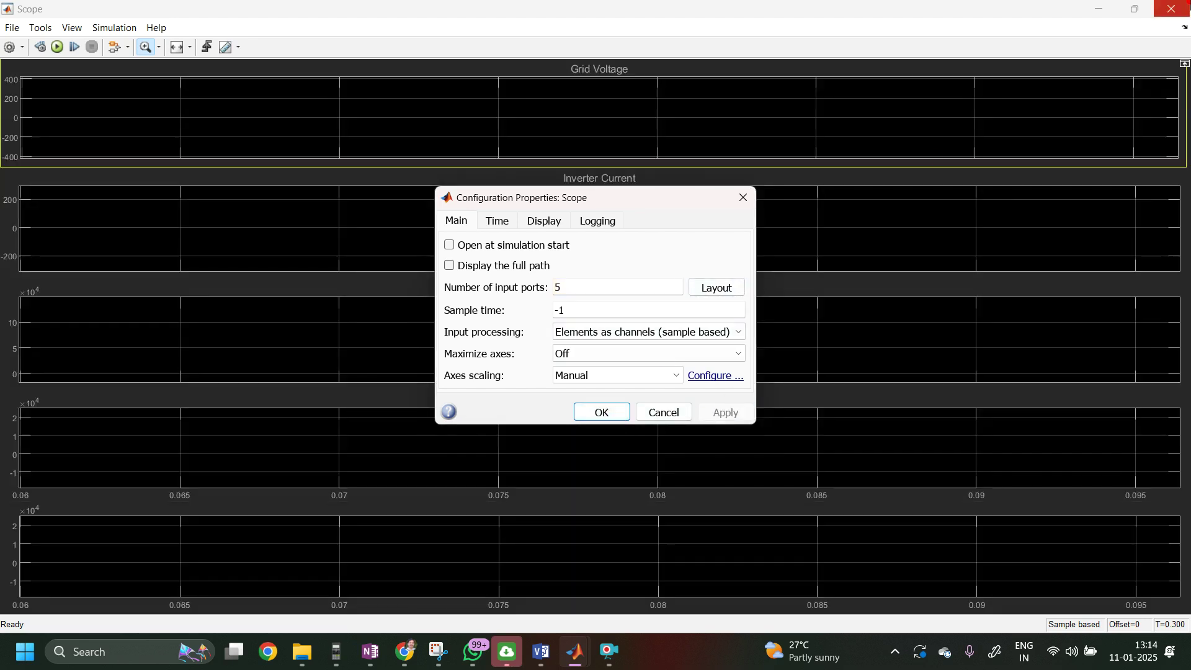
click(1172, 8)
Step: Delete the Active Power and Reactive Power lines into the Scope and align the P From block with the Scope's fourth input
click(888, 434)
key(Delete)
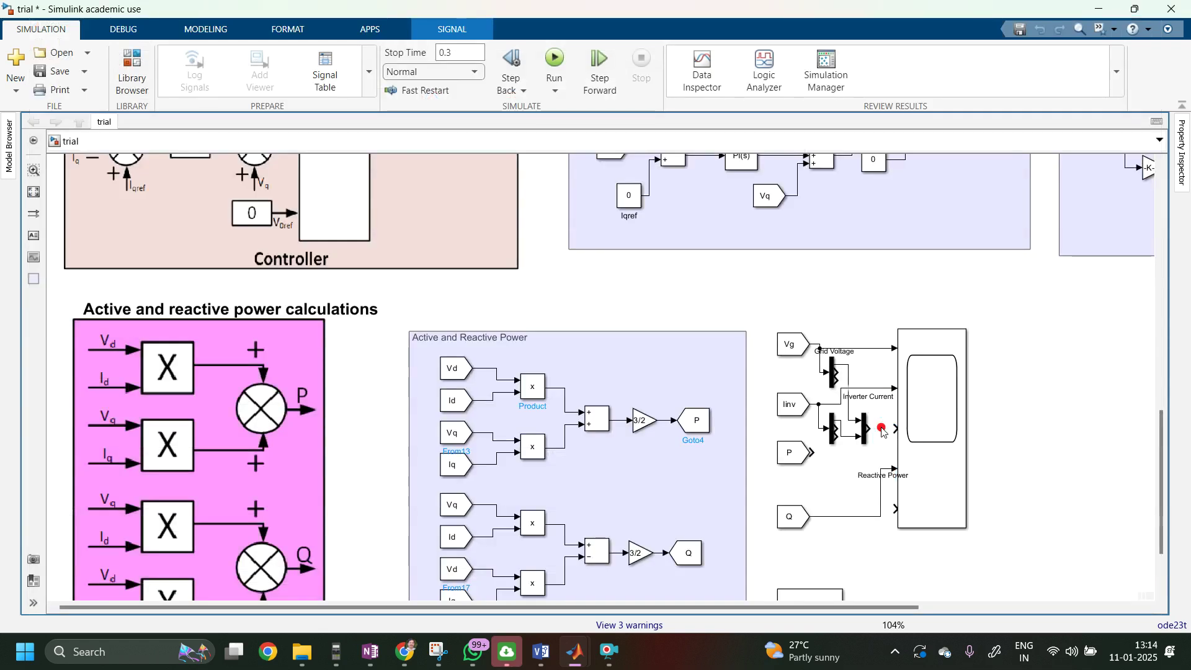
click(867, 516)
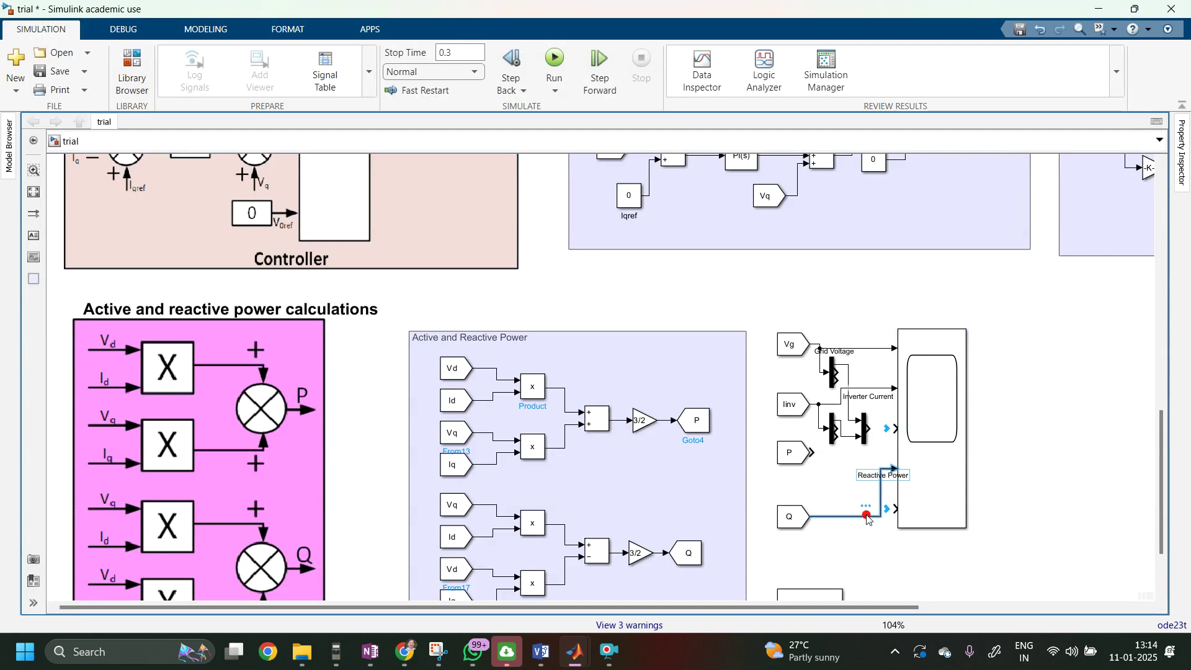
key(Delete)
drag(785, 453, 788, 470)
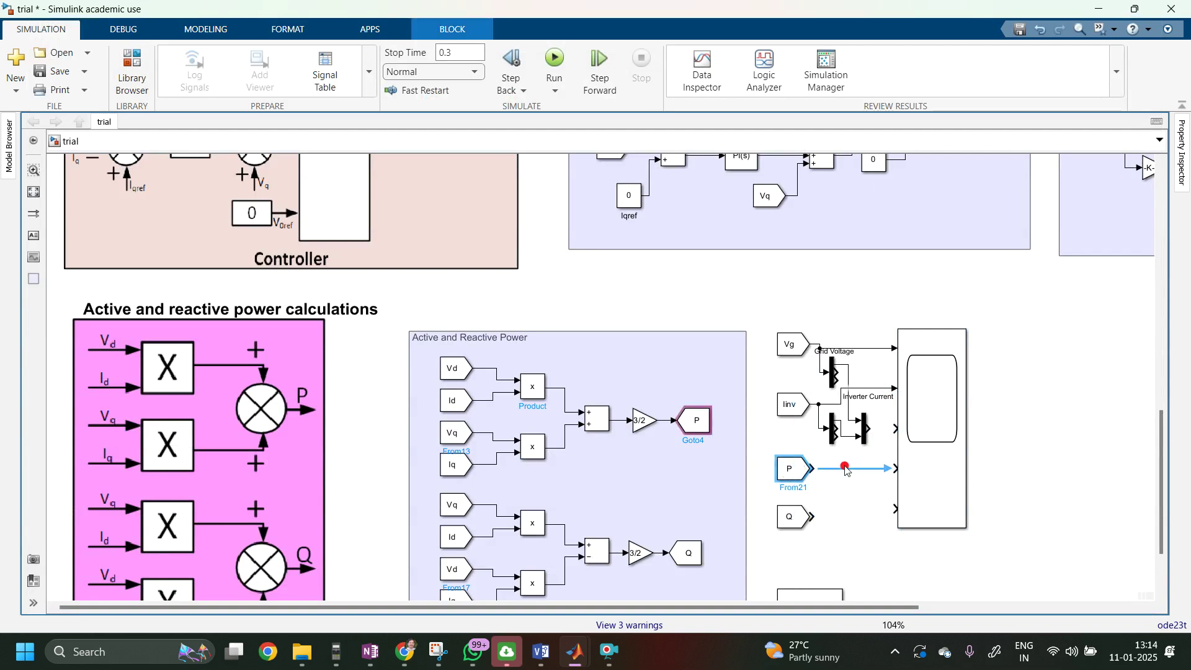
Step: Connect the Q From block to the Scope's fifth input and the Mux output to its third, and start the simulation
drag(814, 517, 903, 510)
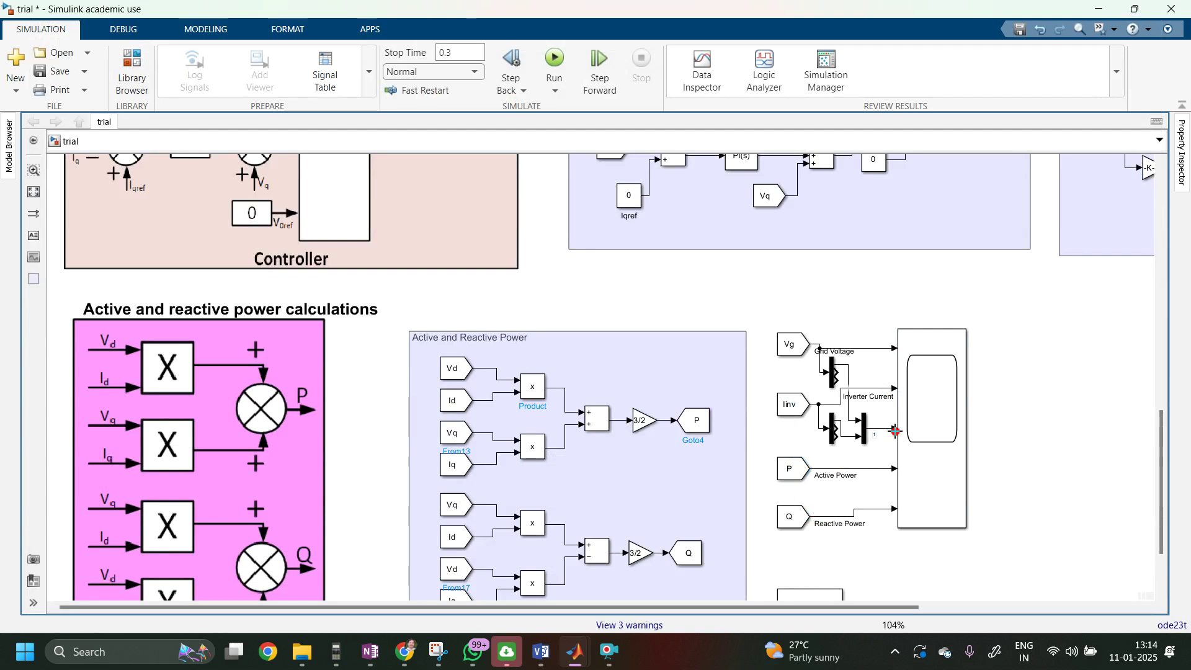
click(552, 58)
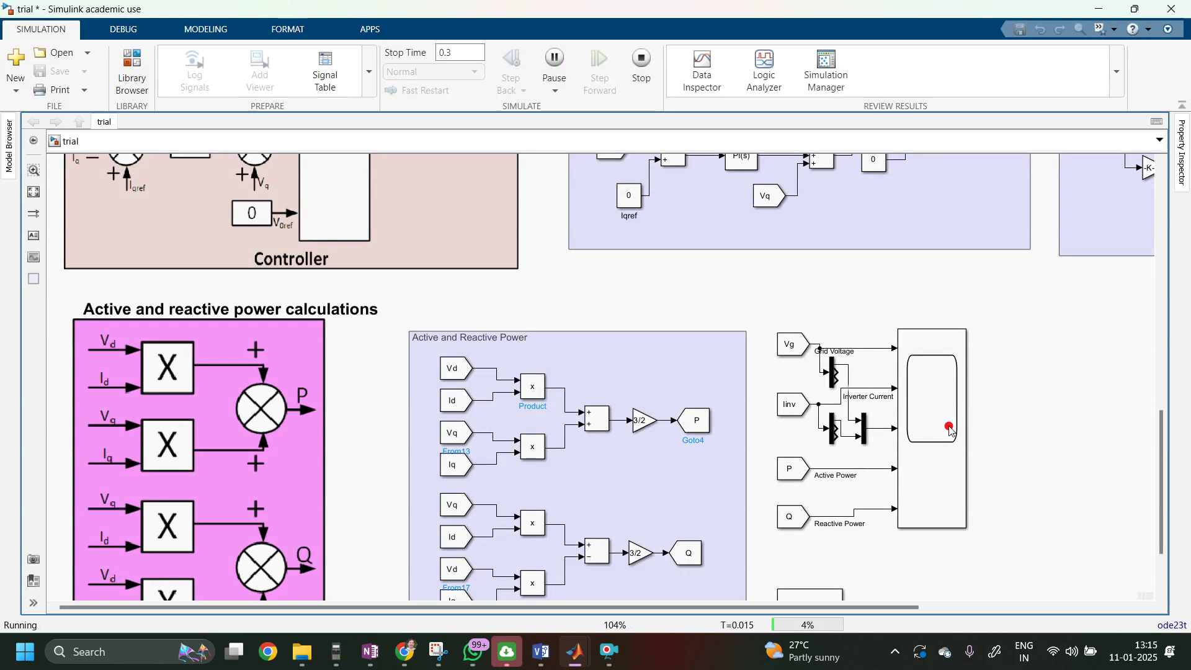
Step: Open the Scope, scale both axes of its displays to fit the waveforms, examine them and stop the simulation
double_click(951, 429)
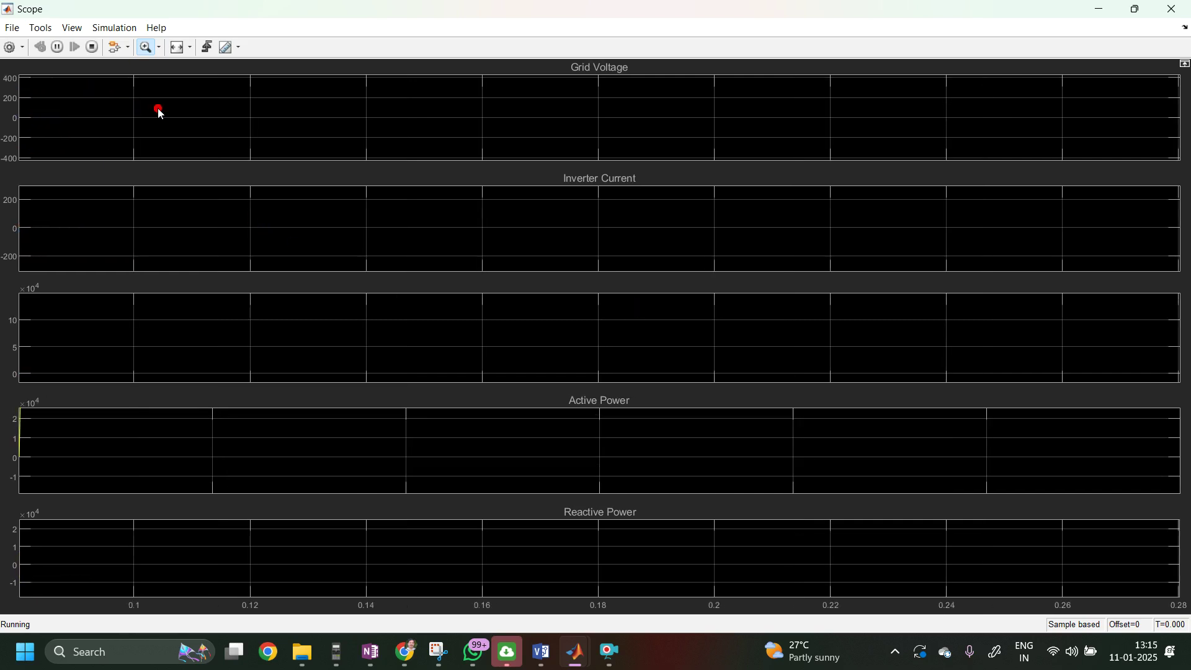
click(179, 47)
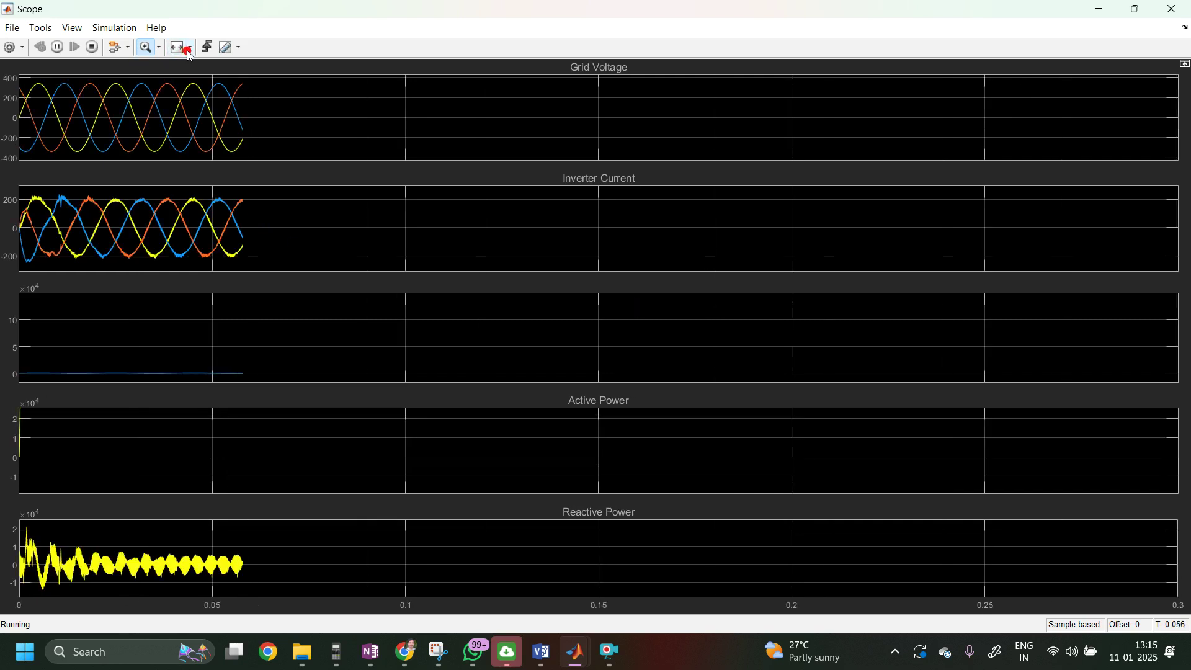
click(190, 50)
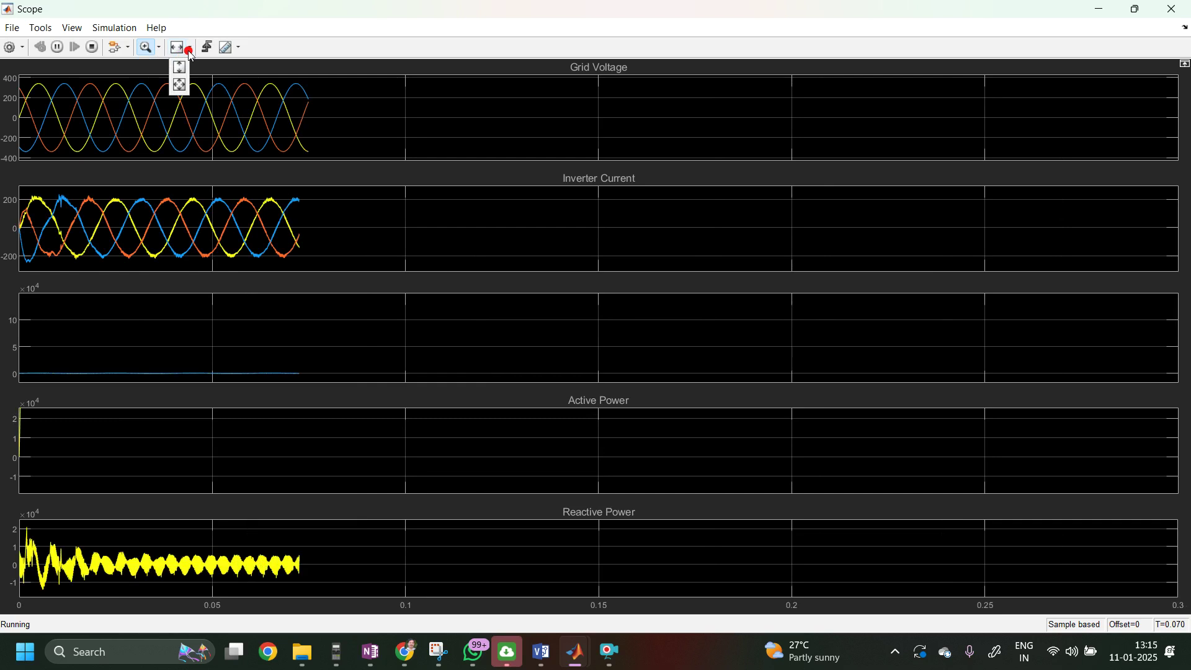
click(180, 87)
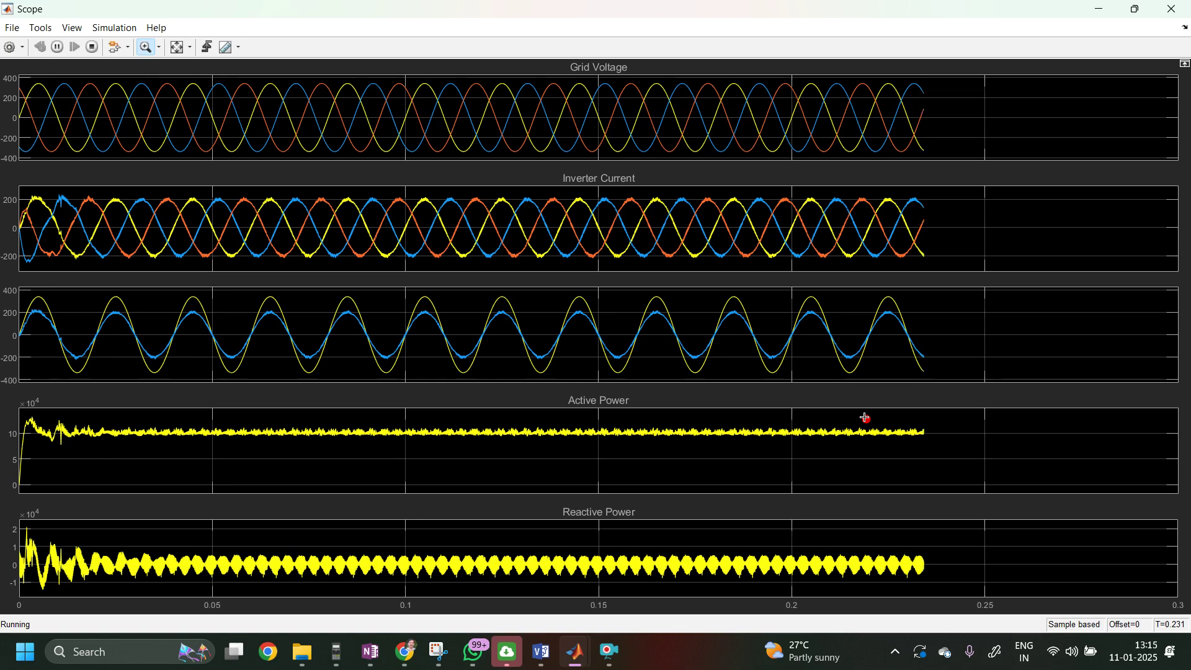
click(1175, 7)
click(631, 59)
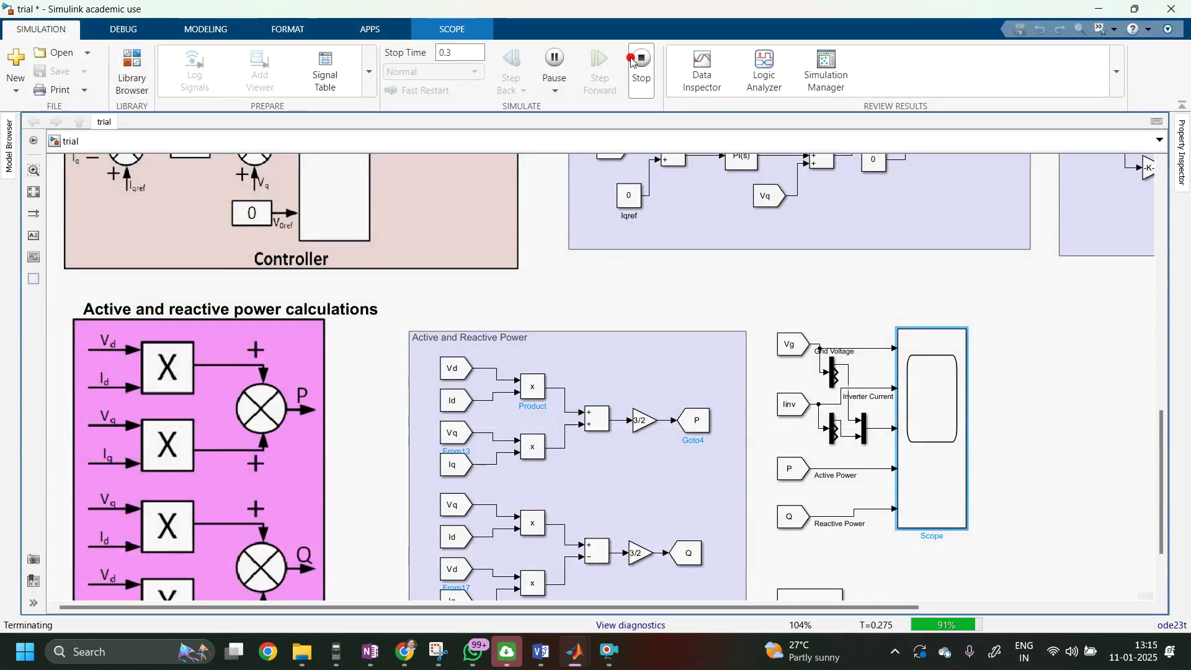
Step: Set the Iqref constant in the Controller section to 200
drag(1162, 464, 1162, 398)
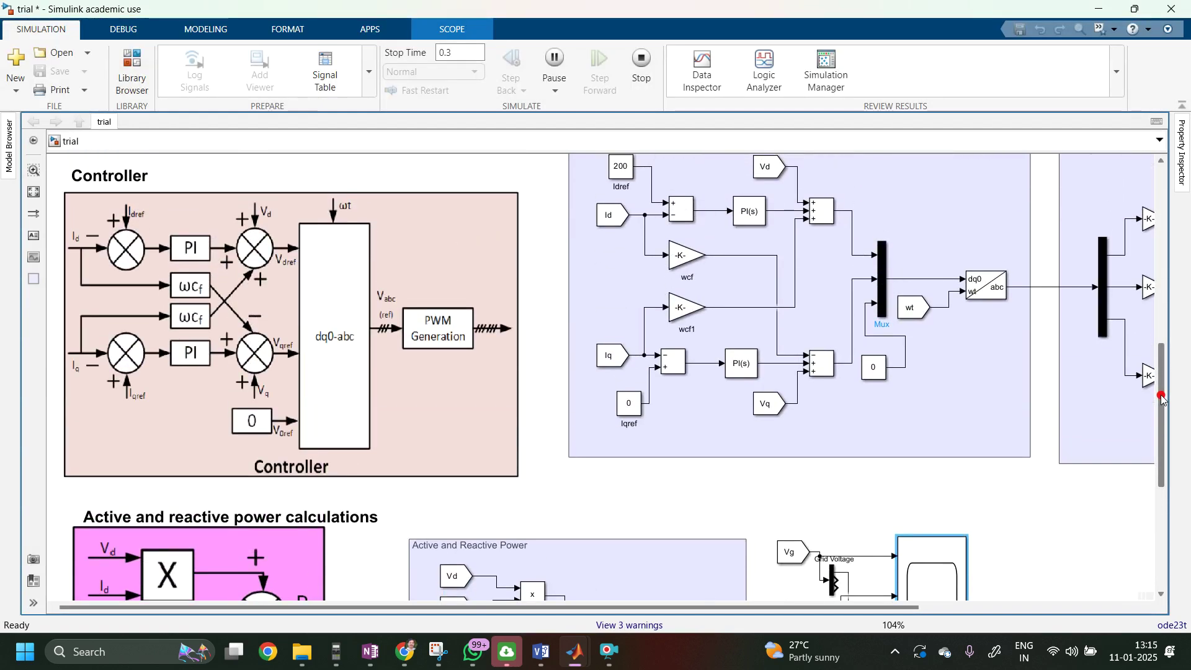
double_click(628, 405)
text(2)
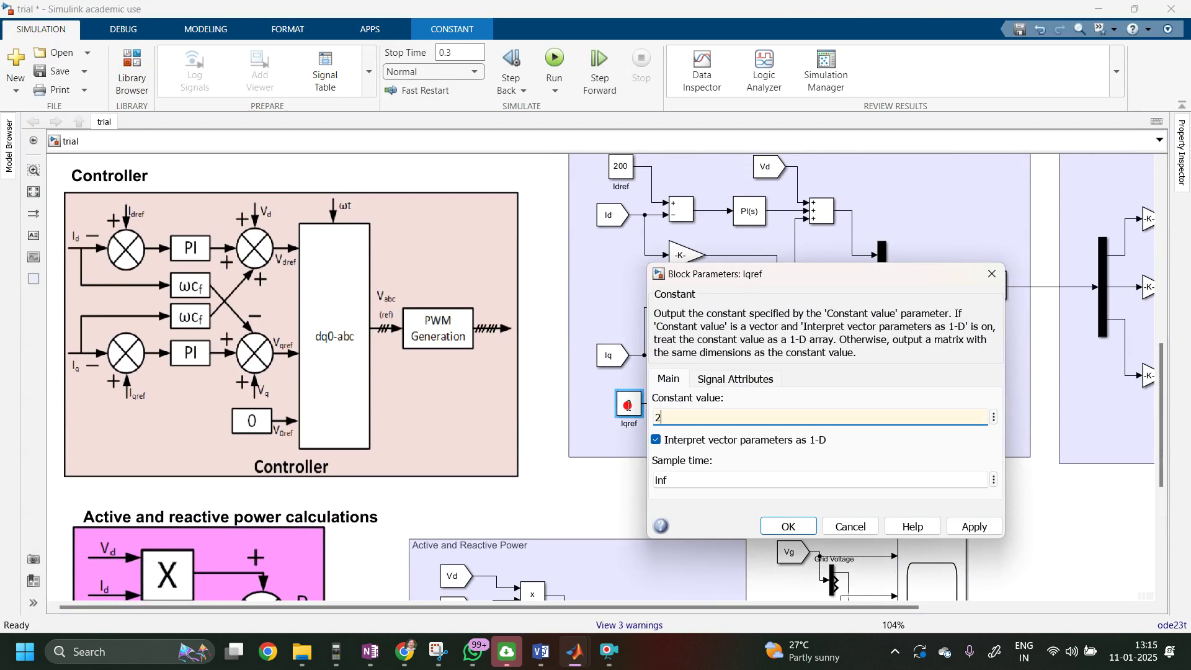
text(00)
click(977, 526)
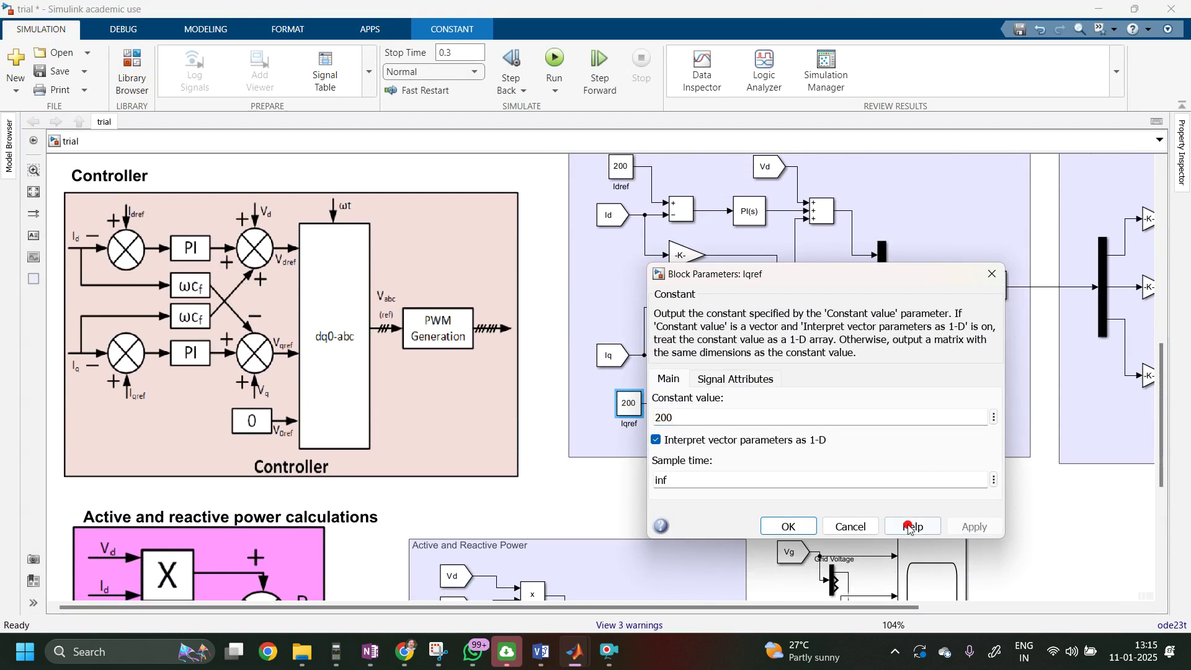
click(813, 527)
Step: Set the Idref constant to 0 and start the simulation
double_click(620, 167)
text(0)
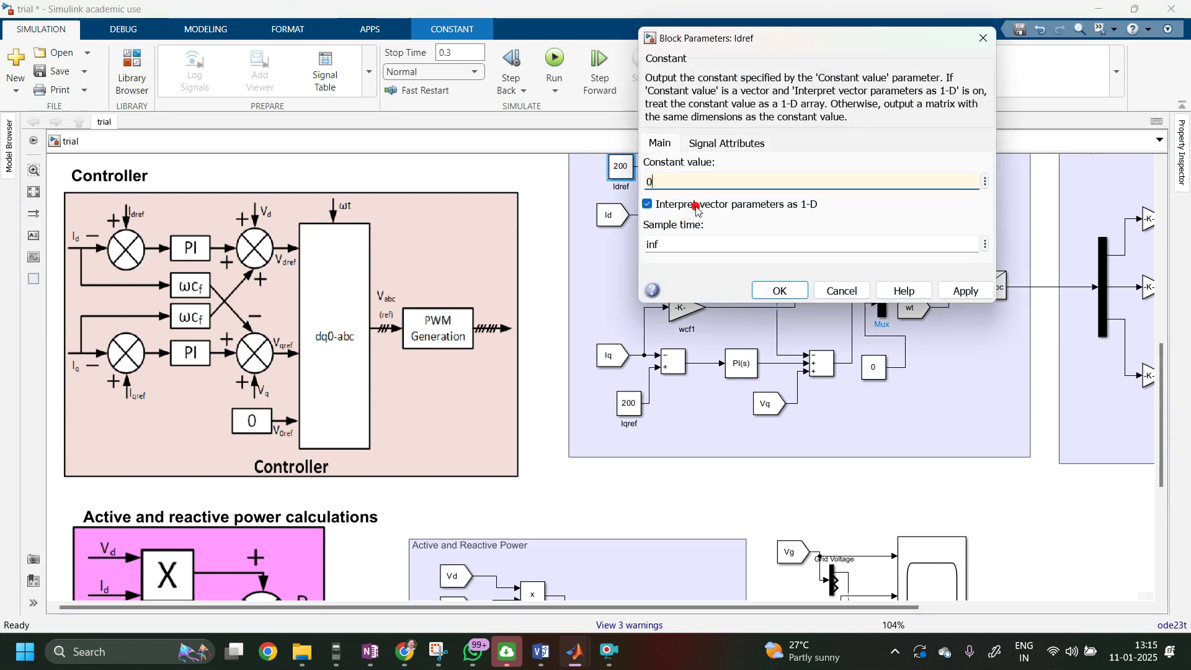
click(977, 292)
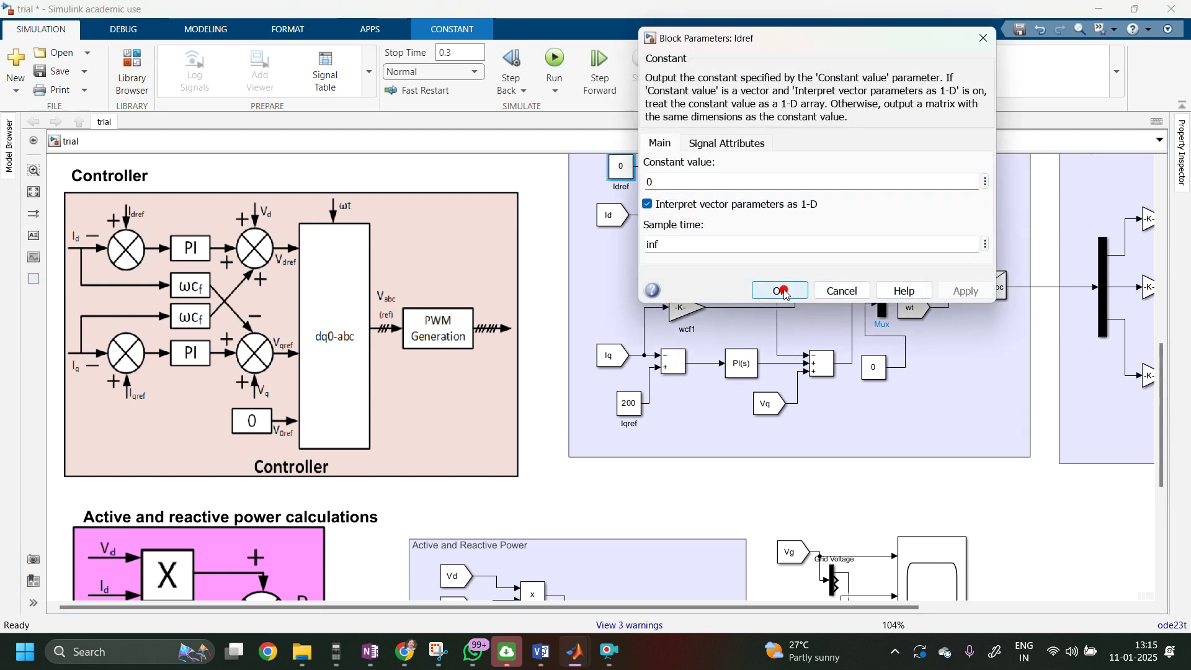
click(780, 291)
click(558, 70)
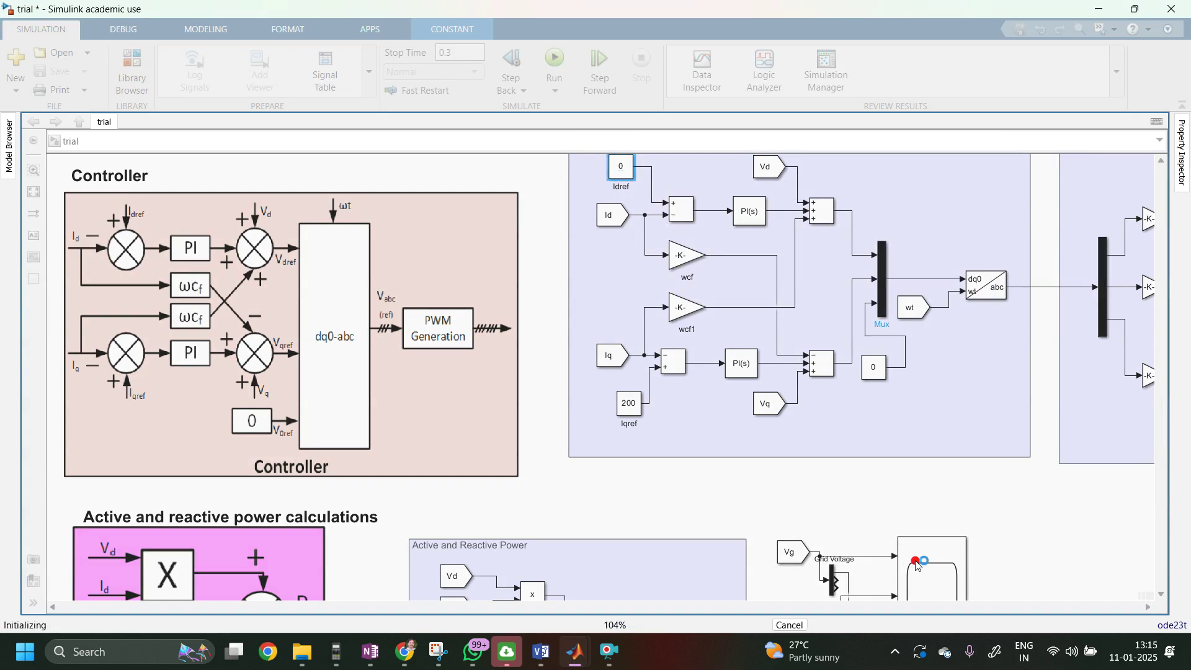
key(alt+Tab)
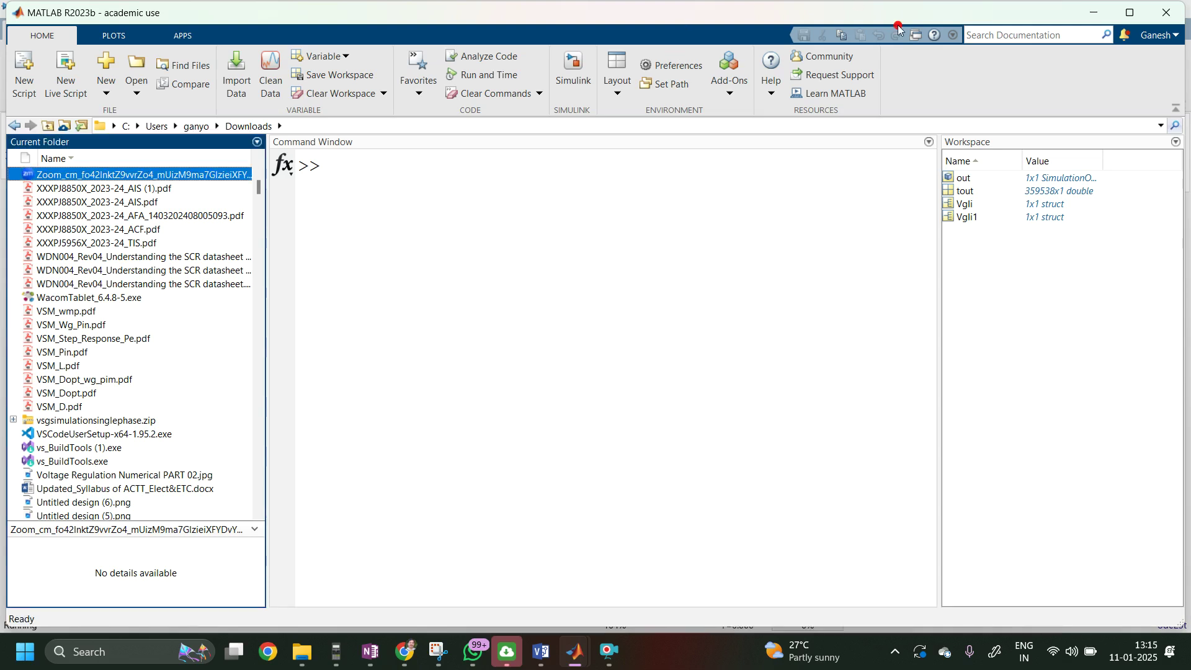
click(1095, 9)
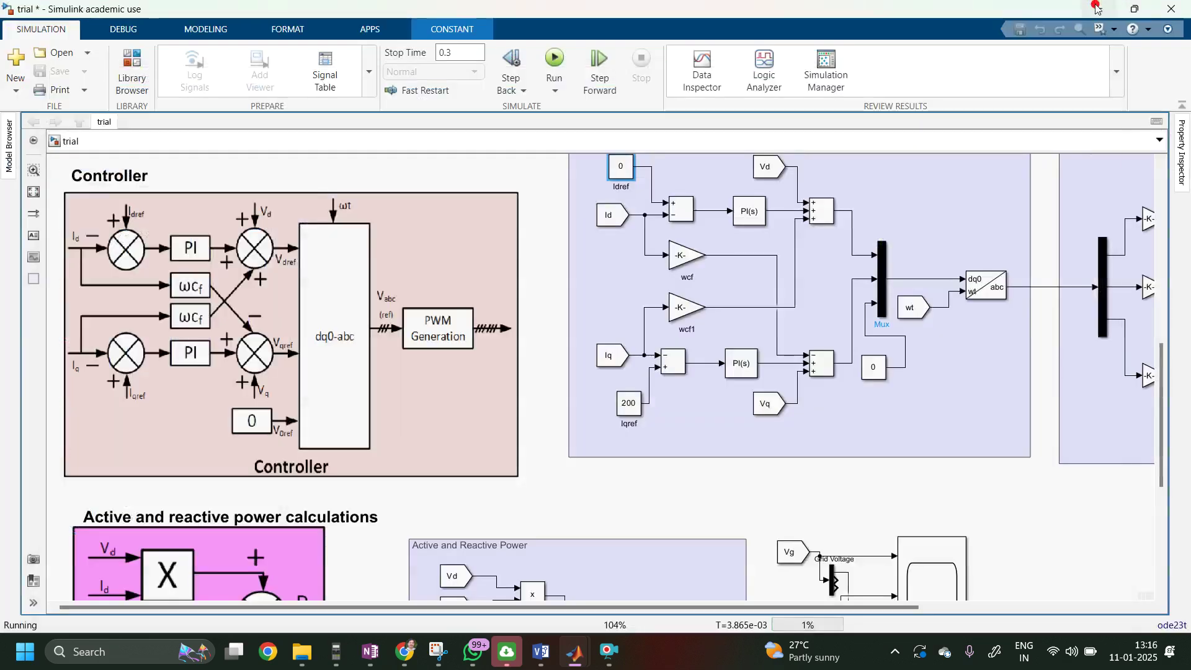
click(895, 652)
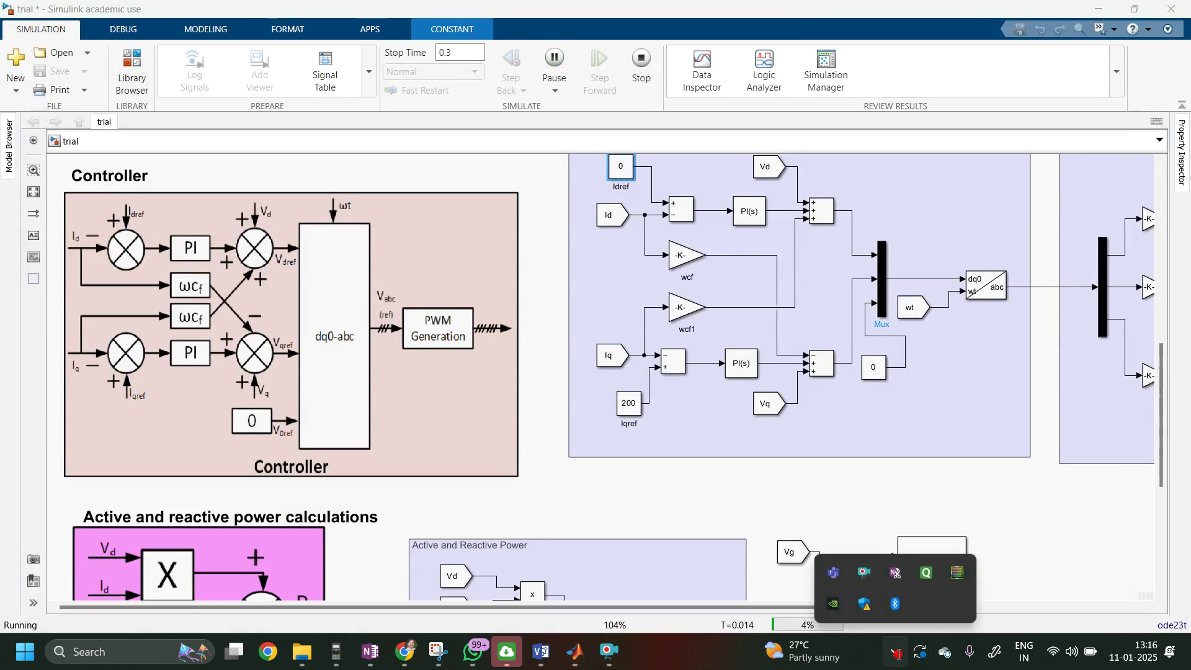
click(895, 652)
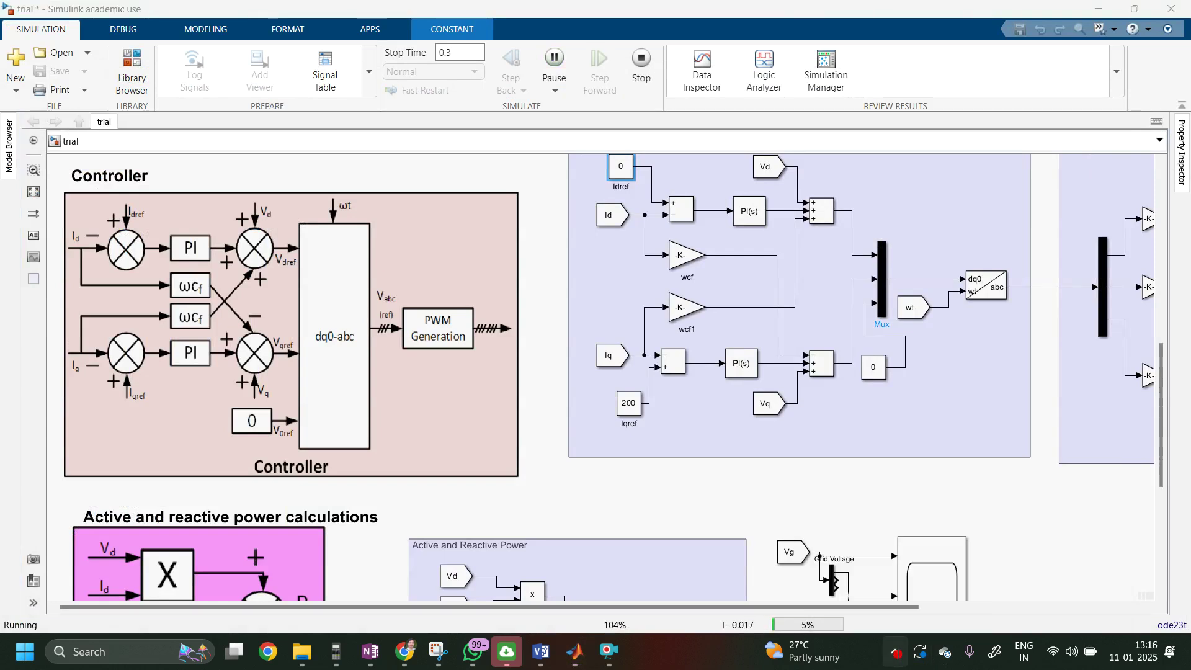
Step: Scale the Scope displays to fit, zoom in on the waveforms between about 0.063 and 0.105 s, and stop the simulation
double_click(940, 567)
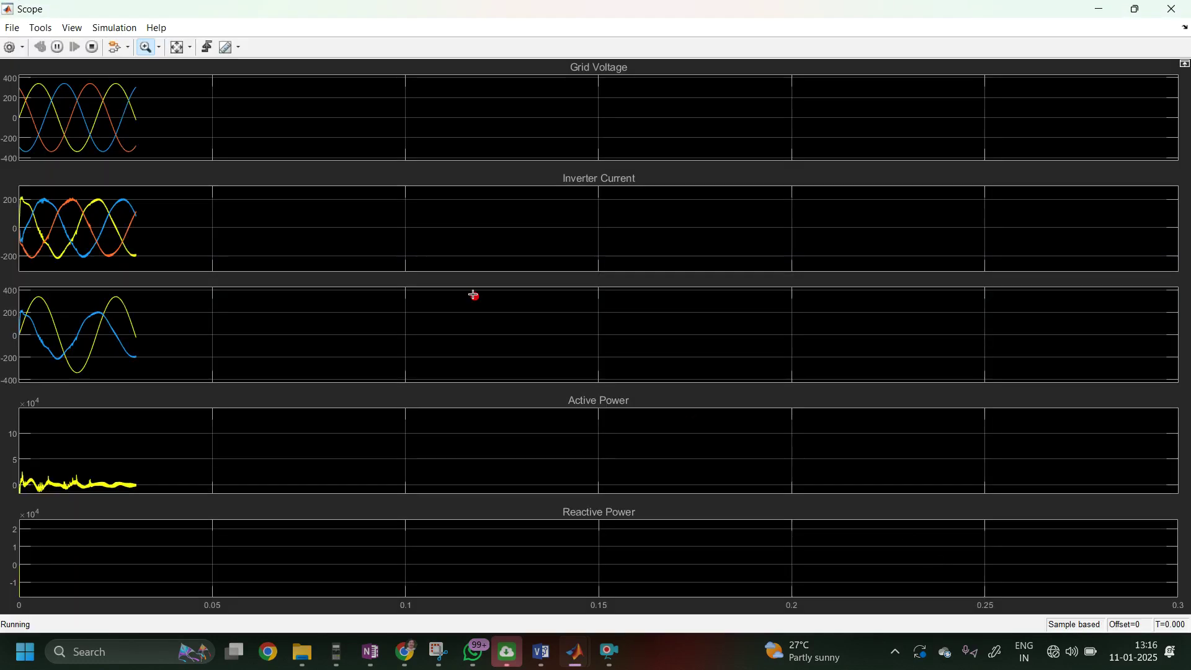
click(179, 48)
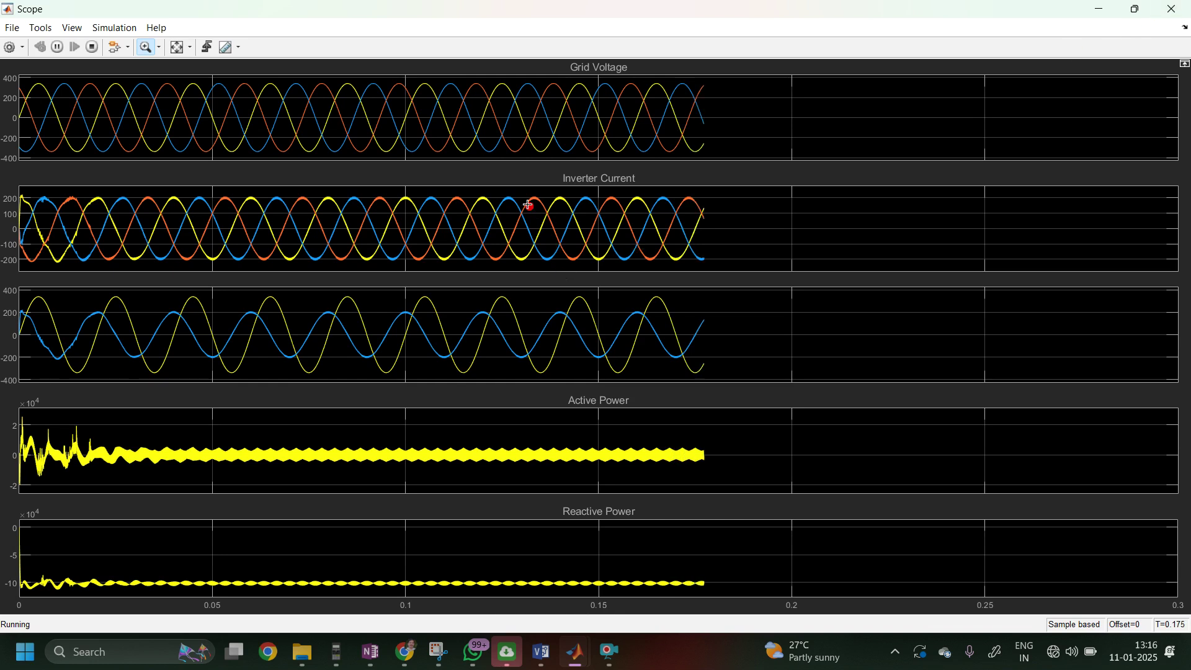
click(190, 48)
click(179, 67)
drag(261, 80, 424, 81)
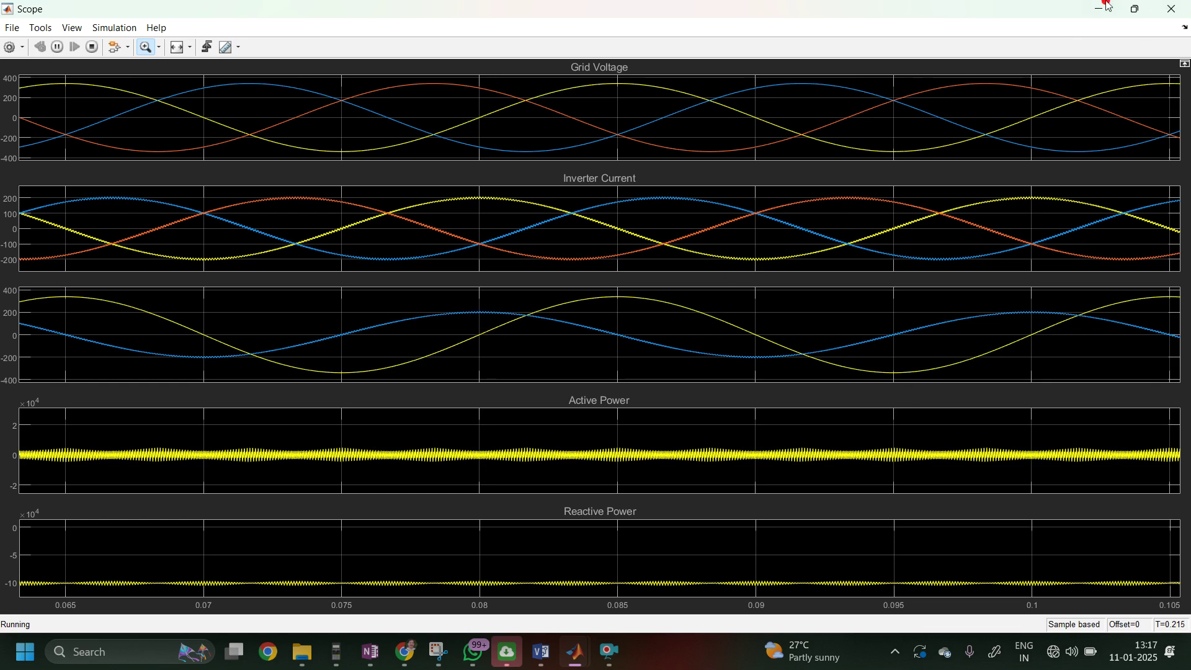
click(1174, 8)
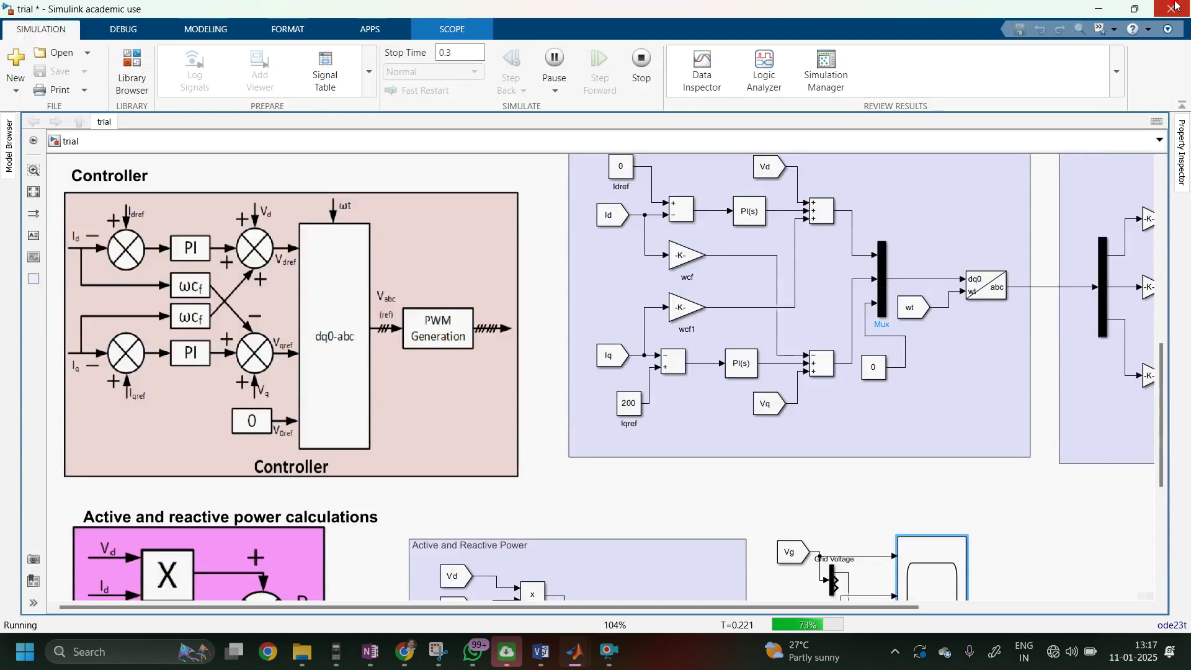
click(642, 61)
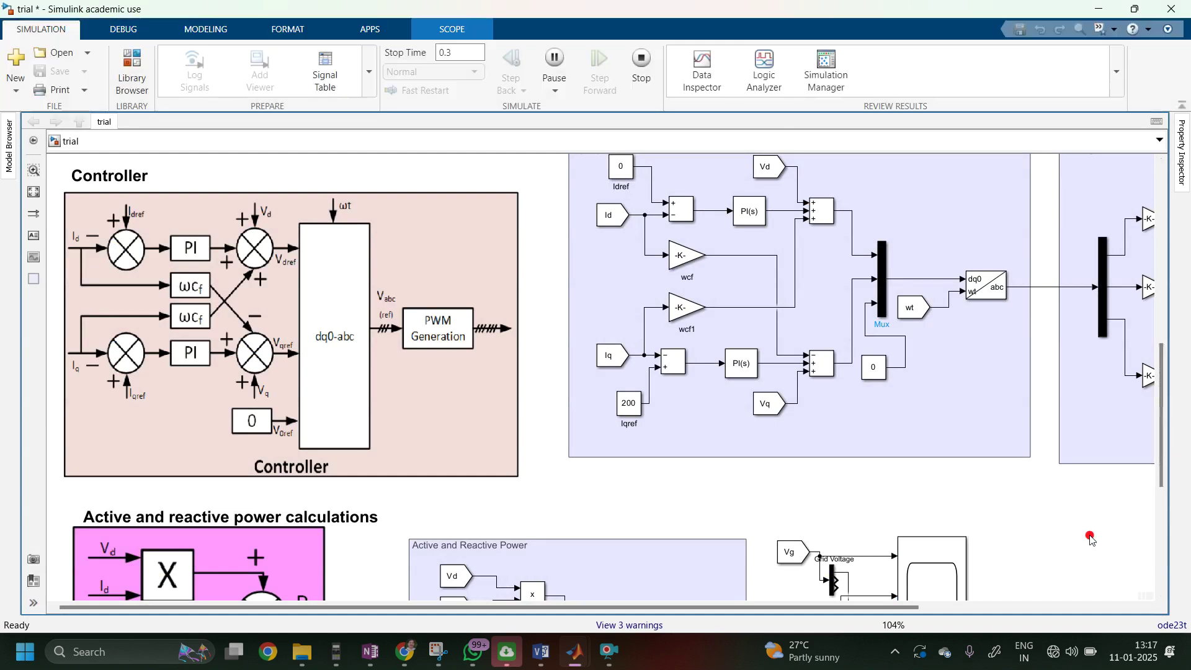
Step: Set the Idref constant in the Controller section to 200
drag(1160, 475, 1177, 426)
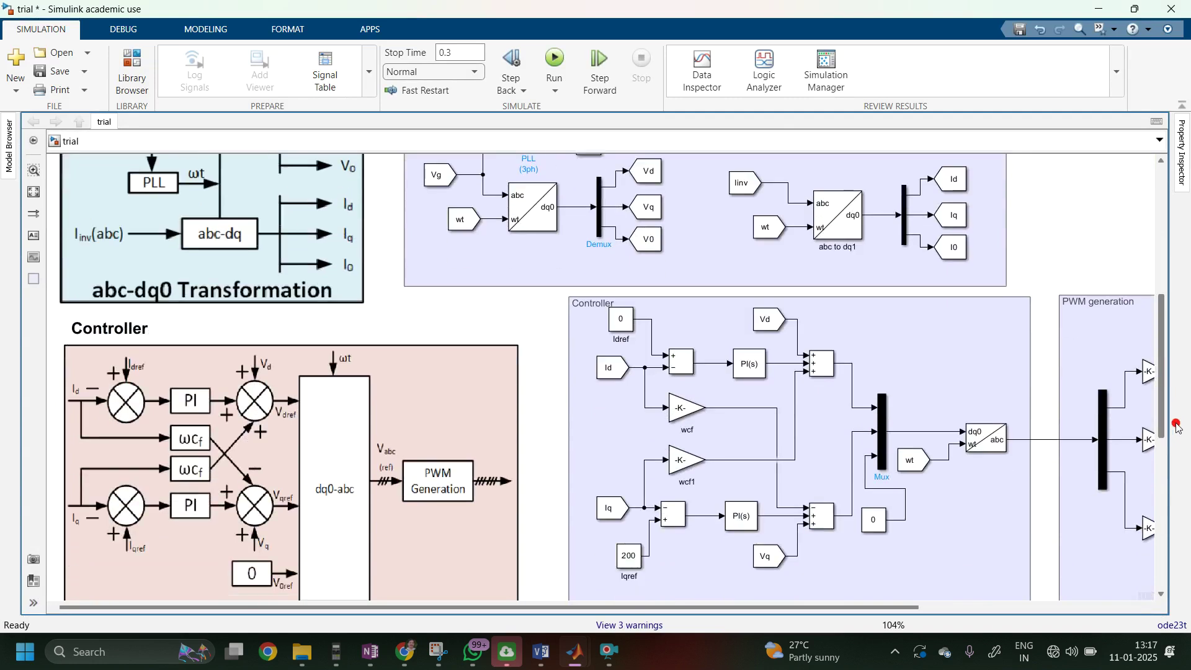
click(622, 320)
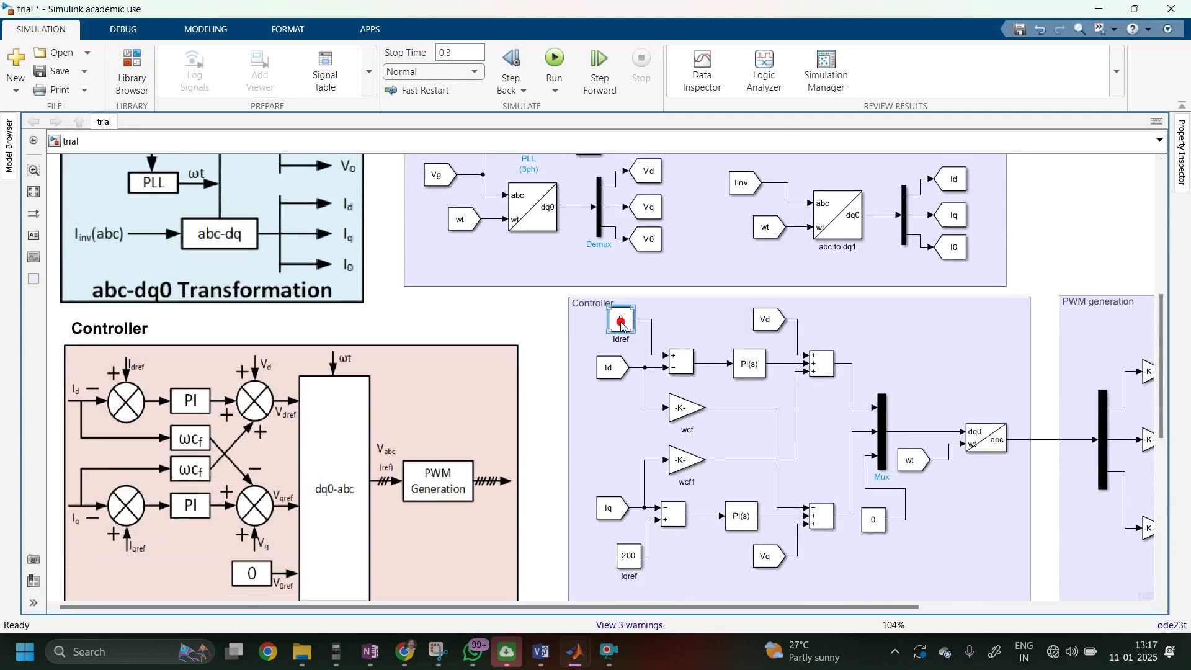
double_click(622, 320)
text(200)
click(978, 442)
click(778, 442)
click(685, 377)
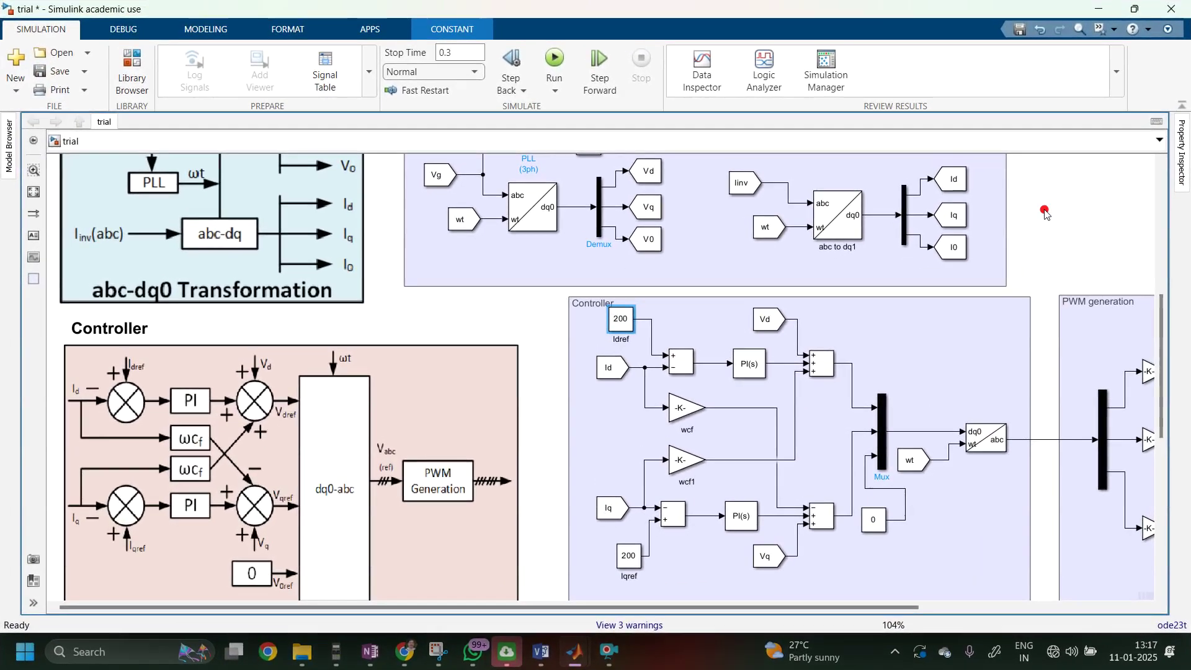
click(1003, 225)
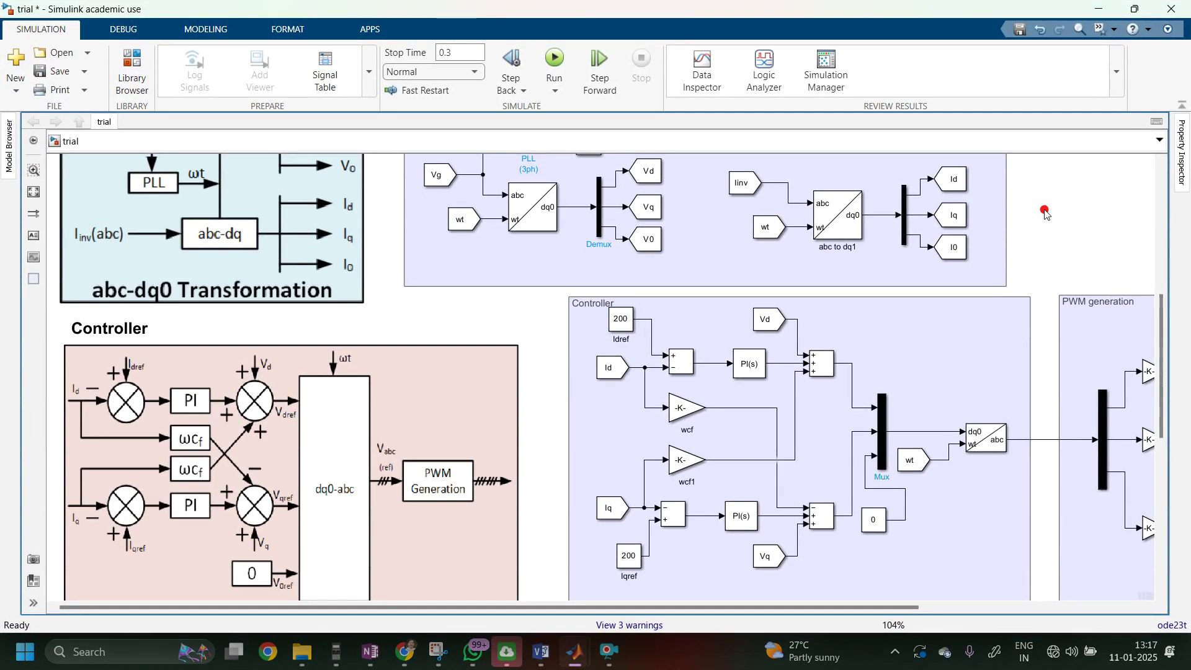
Step: Return to the trial model window and run the simulation with both current references at 200
click(1103, 11)
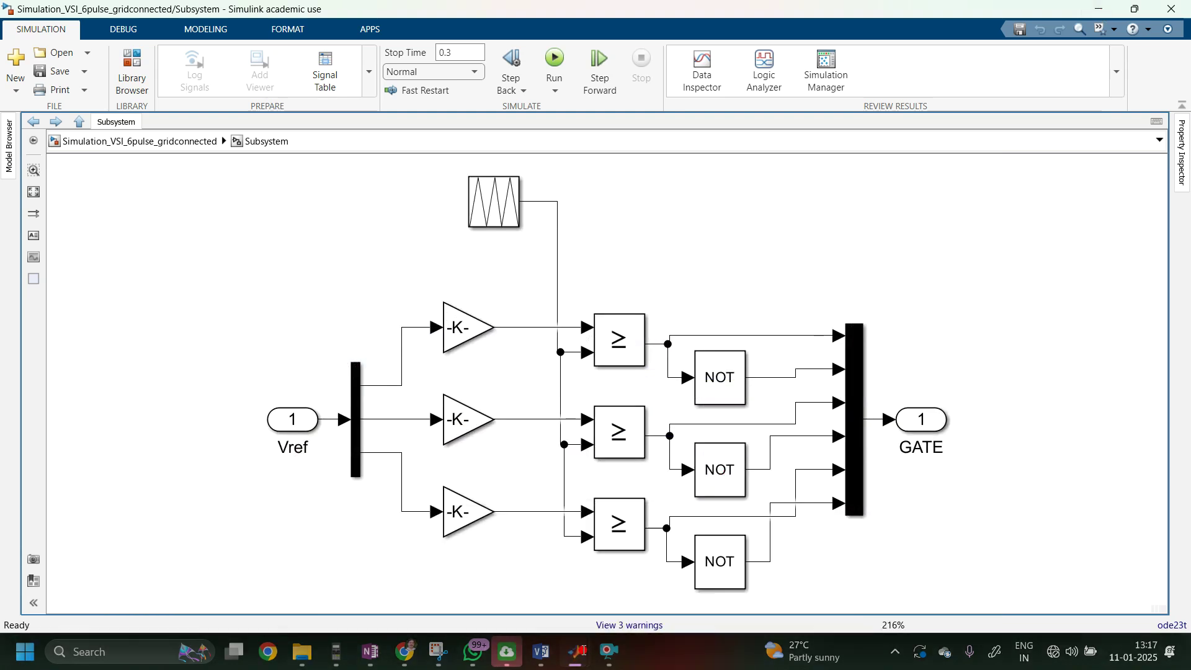
mouse_move(583, 649)
click(571, 567)
click(548, 59)
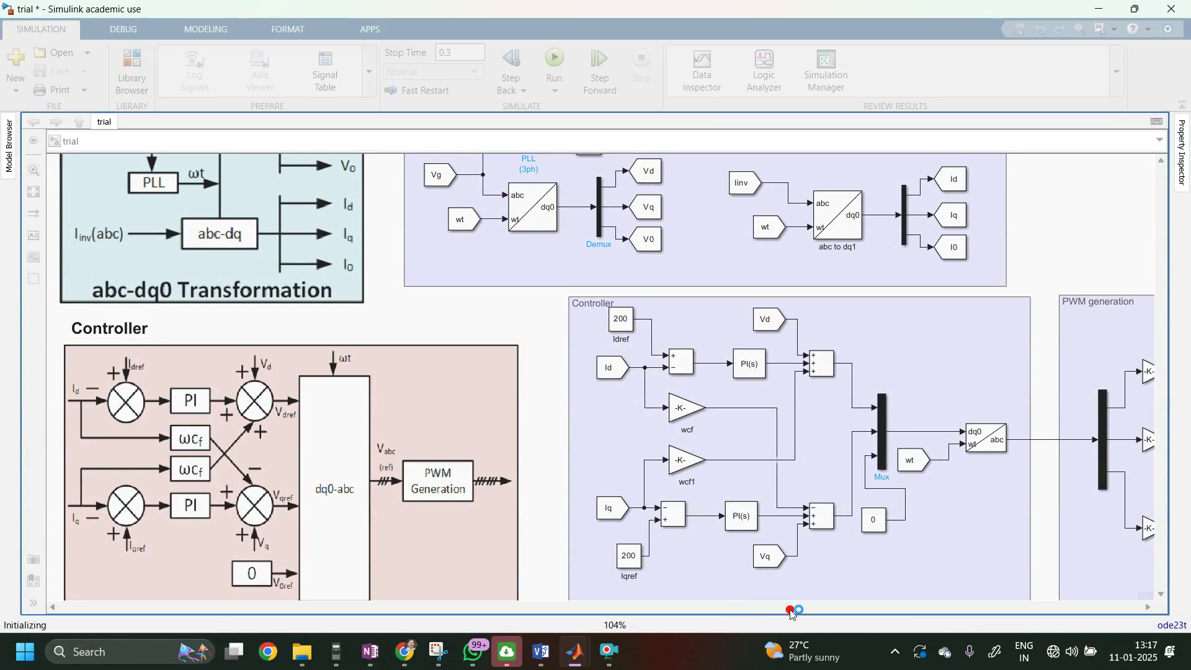
Step: Scale the Scope displays to fit and examine the phase shift between voltage and current from about 0.098 to 0.119 s
scroll(790, 611, right, 3)
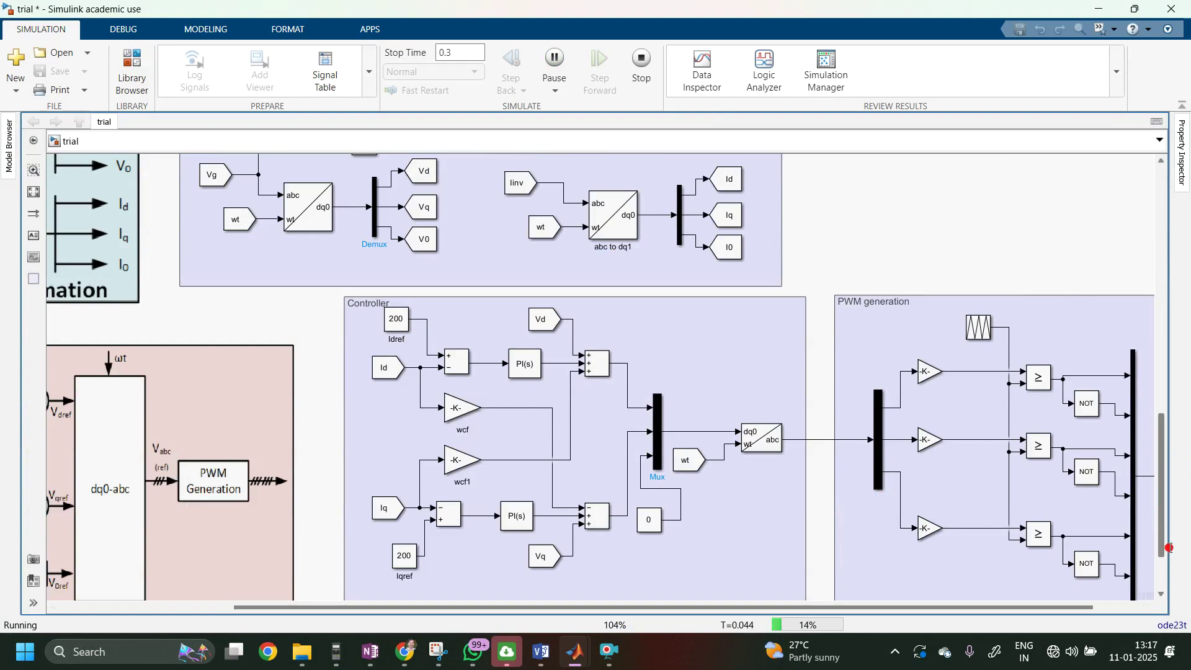
scroll(1166, 535, down, 5)
double_click(693, 374)
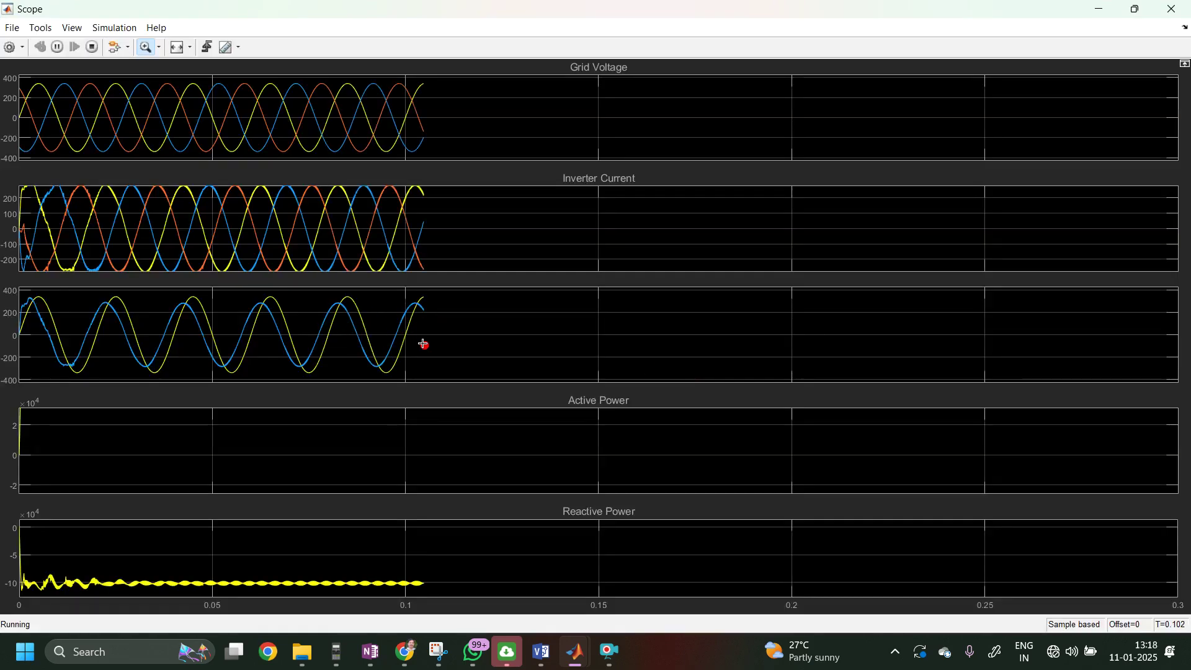
click(186, 49)
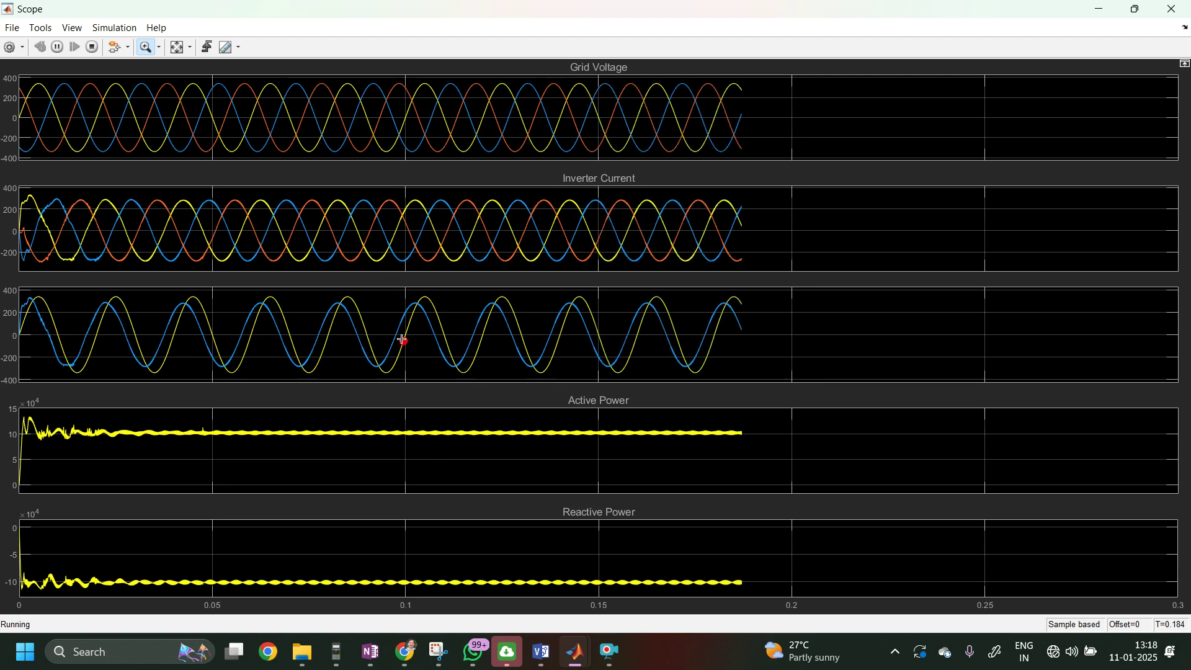
drag(396, 295, 476, 391)
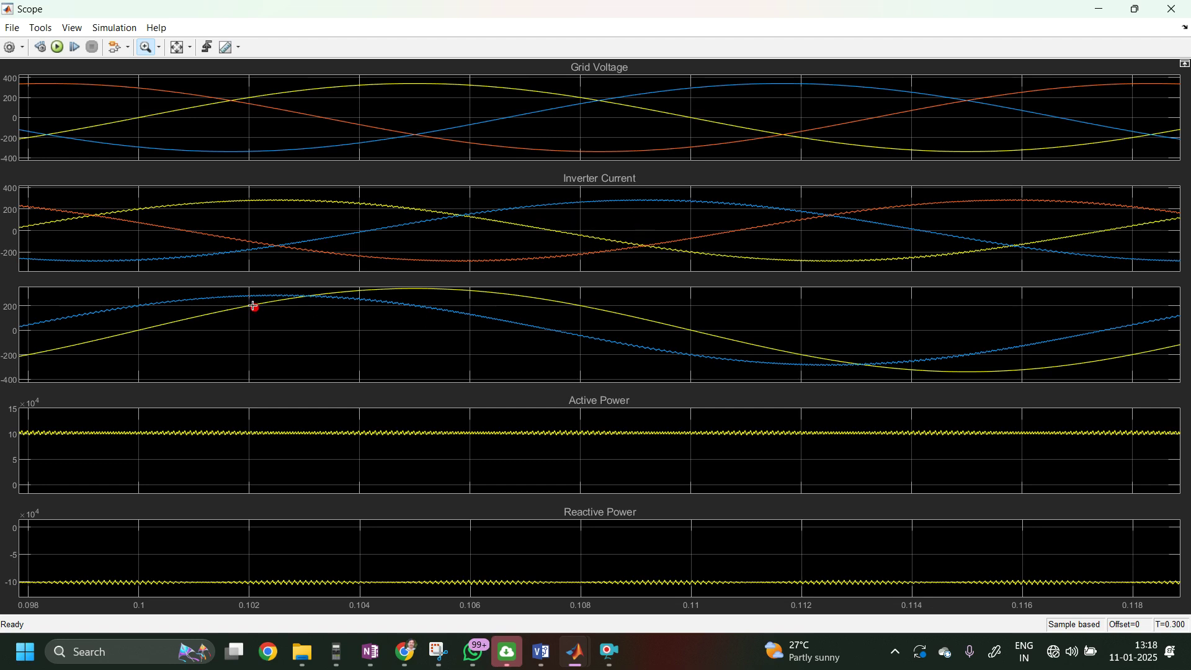
click(1177, 7)
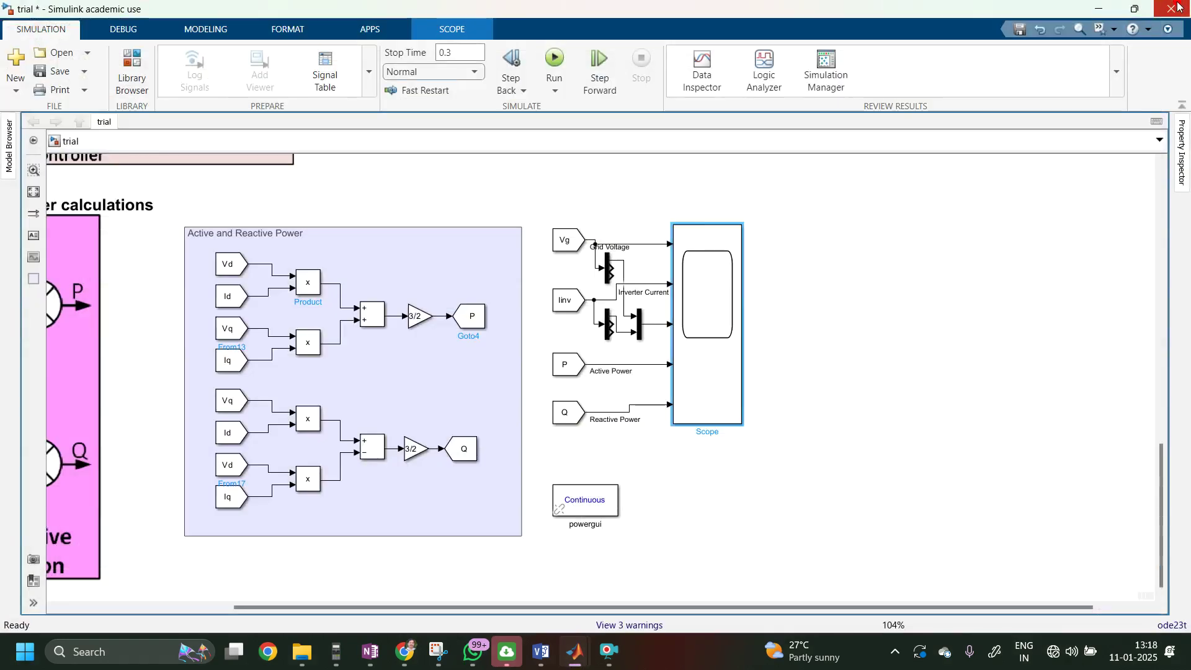
Step: Return to the Controller section of the model with the Idref and Iqref constants
drag(927, 609, 749, 614)
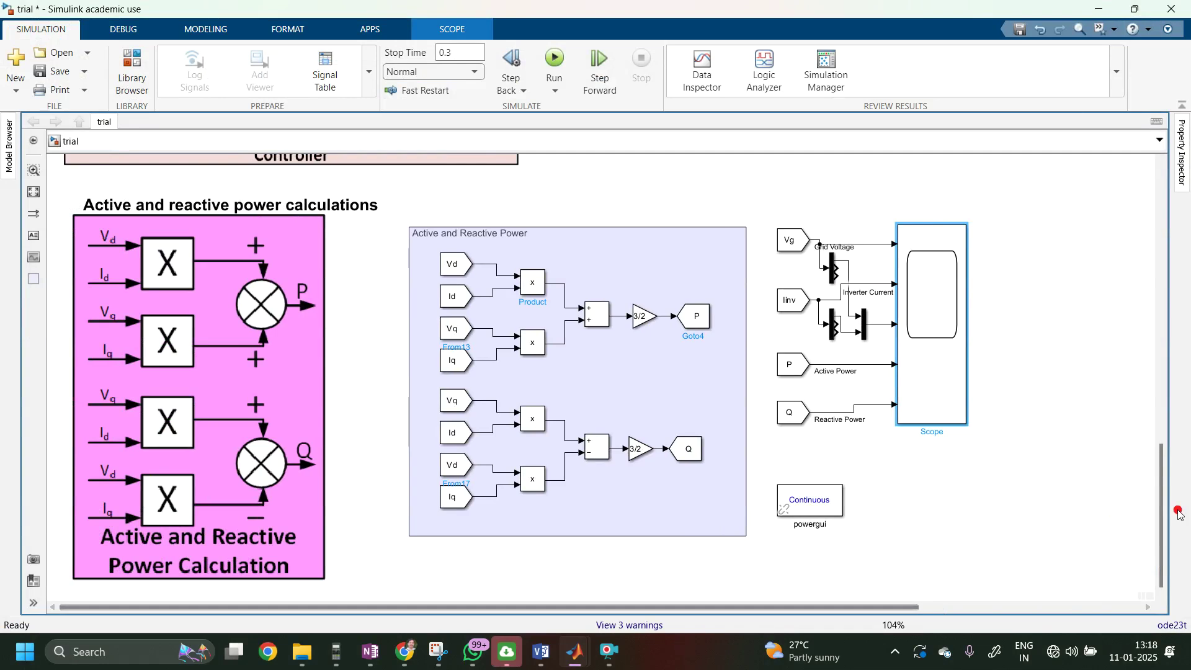
drag(1159, 518, 1169, 397)
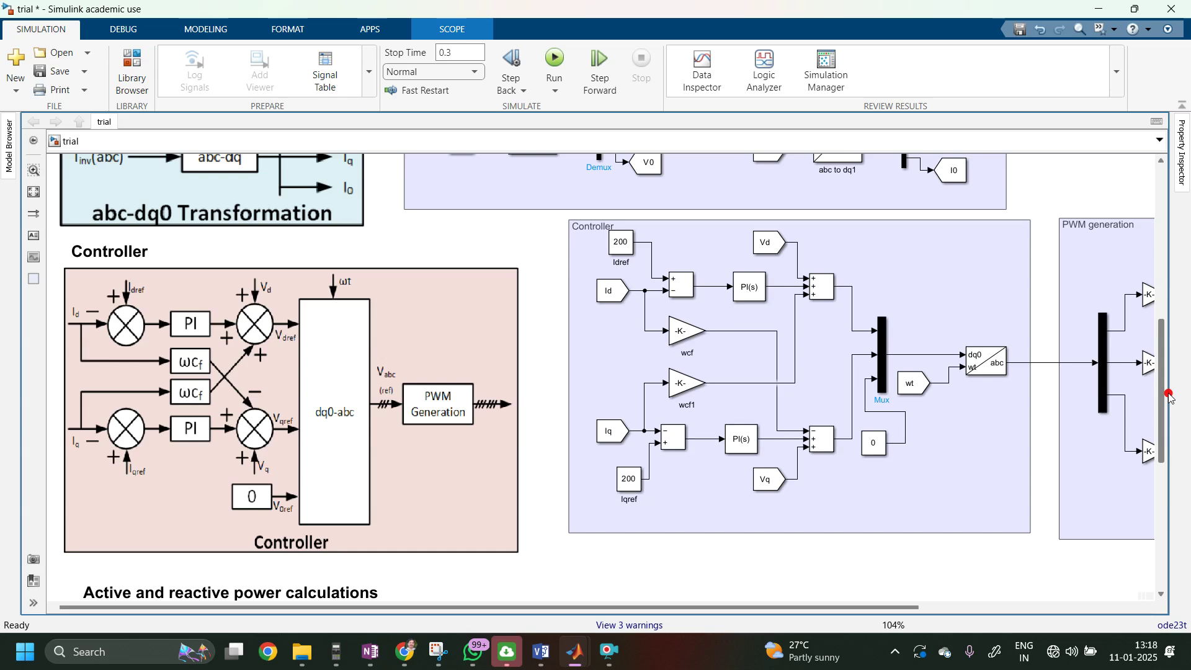